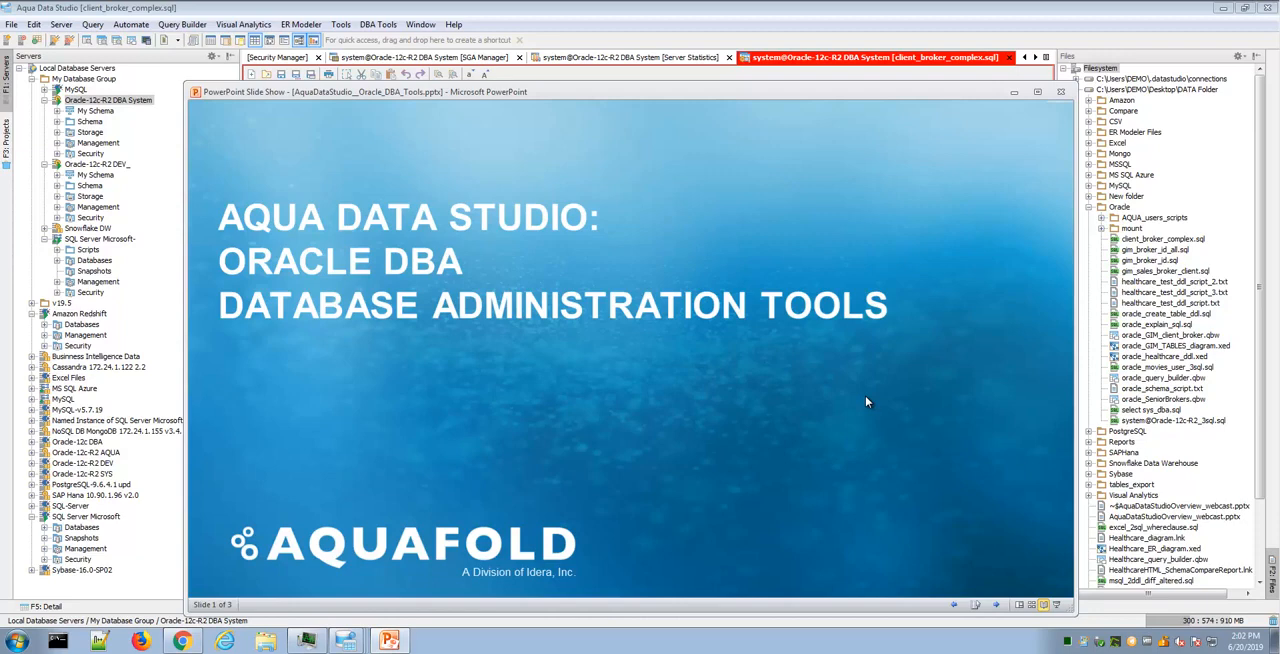
# - Go through the Oracle DBA Tools presentation slides to the last one and return to Aqua Data Studio
pyautogui.click(866, 401)
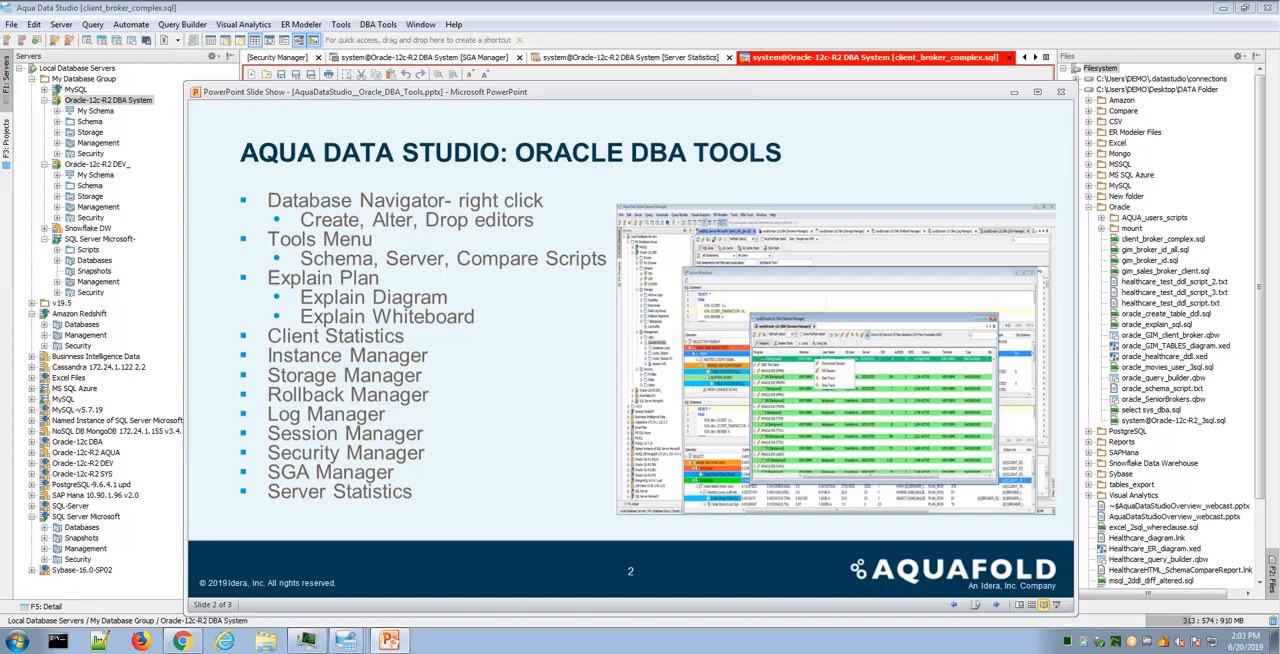
pyautogui.press('Right')
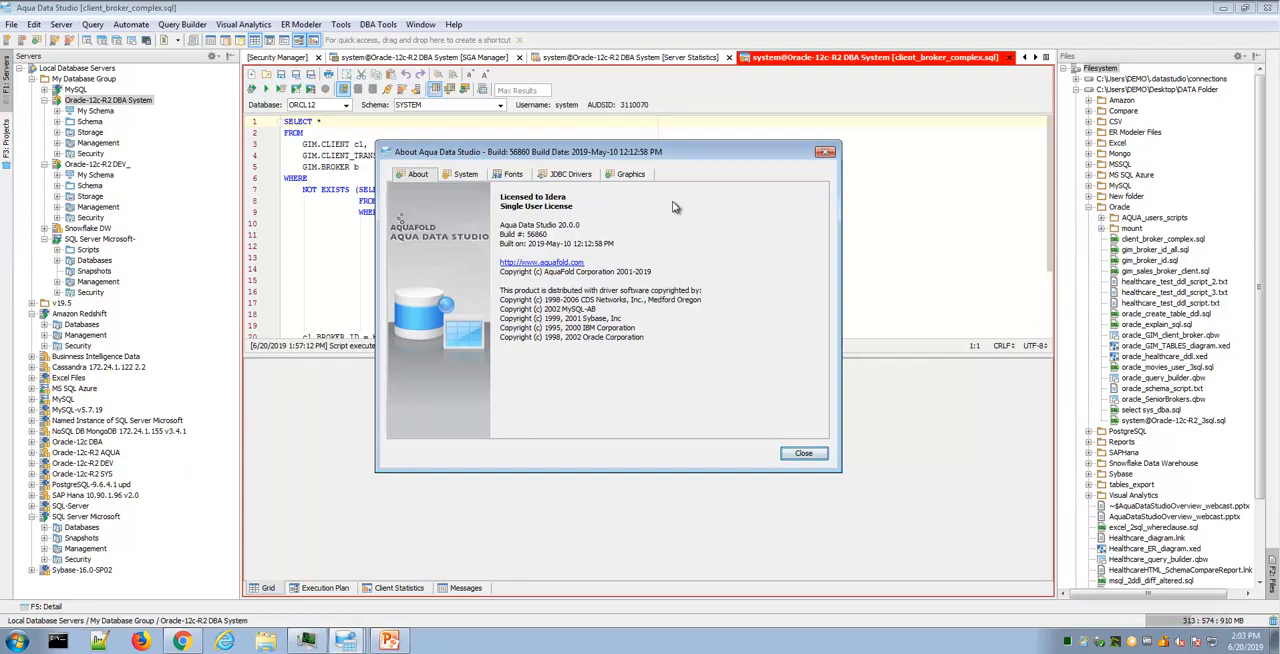
pyautogui.click(803, 453)
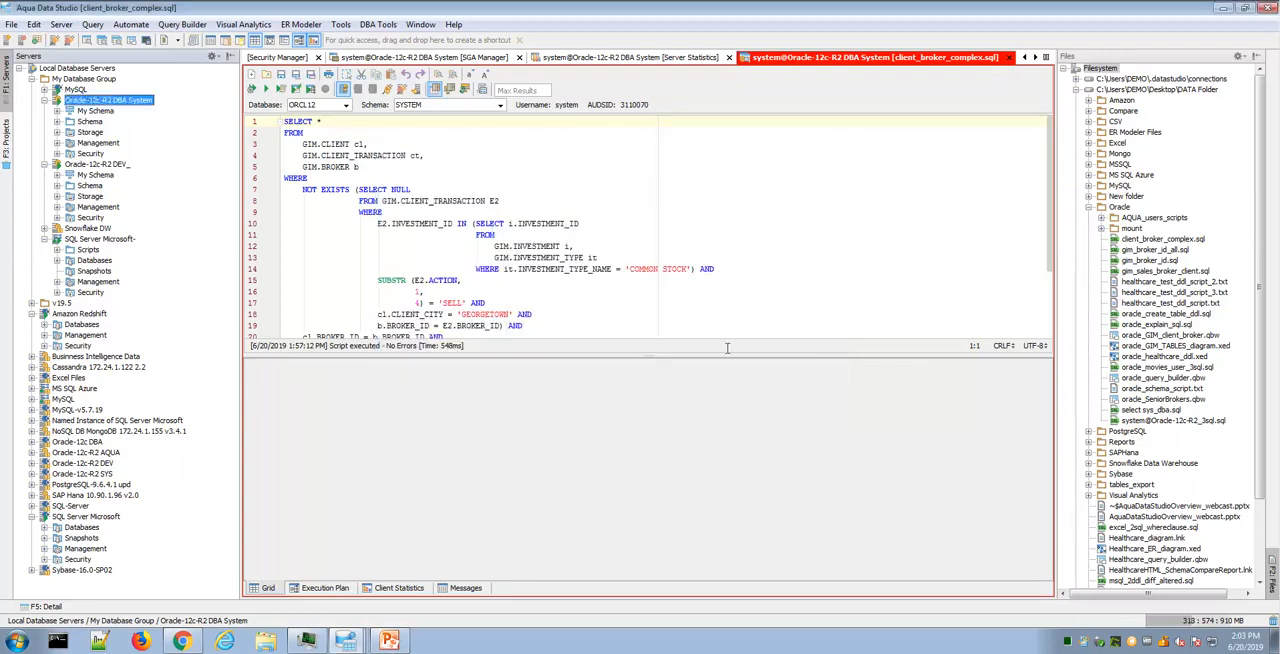
# - Display the version and build information for Aqua Data Studio
pyautogui.click(454, 25)
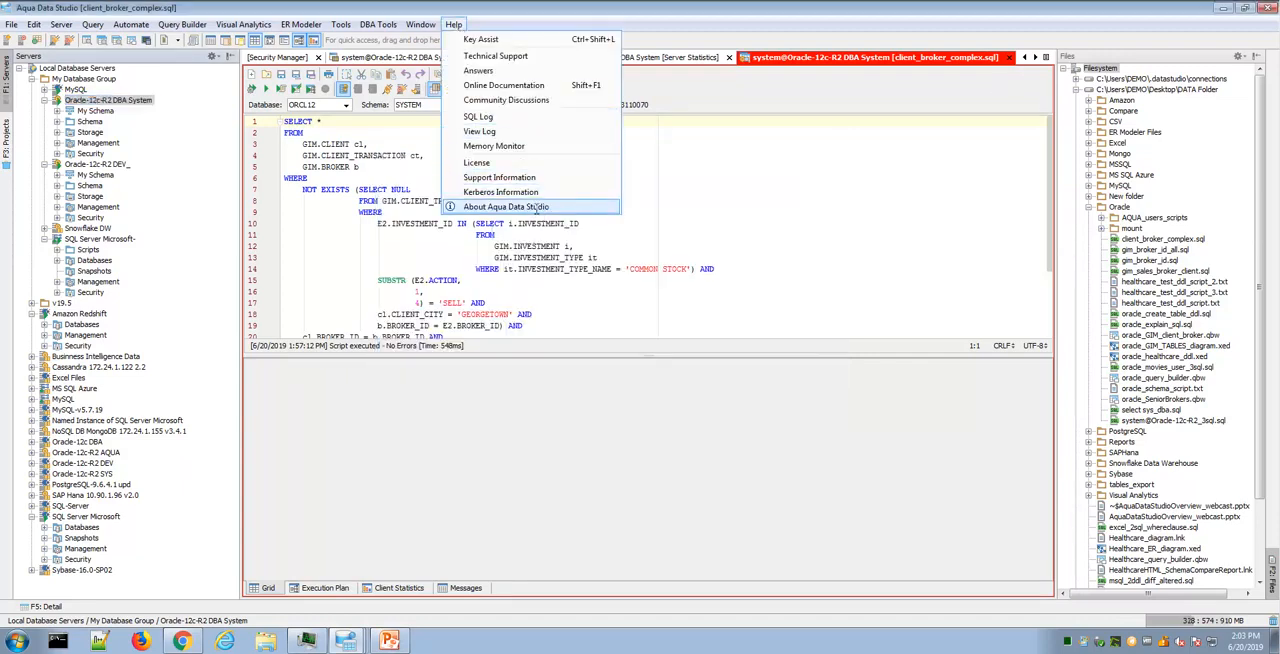
pyautogui.click(539, 208)
pyautogui.click(575, 270)
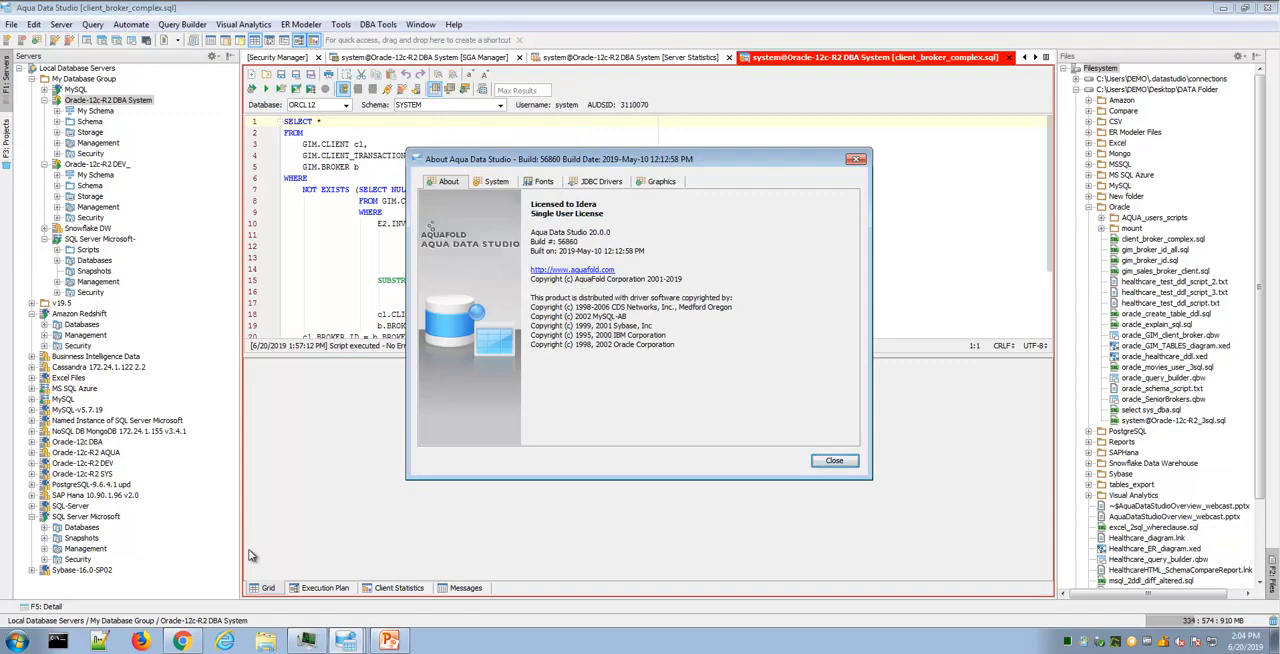
# - Review the Aqua Data Studio home, platform support, Oracle DBA tools and documentation pages in Chrome, then return and close the About window
pyautogui.click(182, 640)
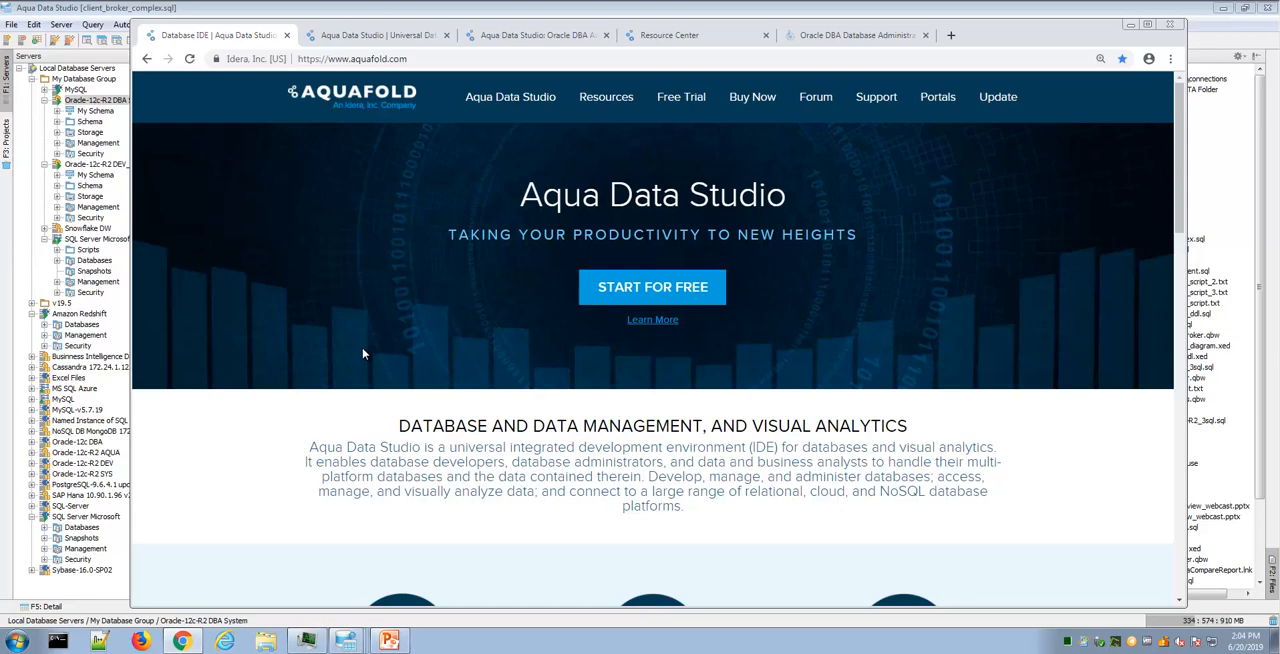
pyautogui.click(397, 38)
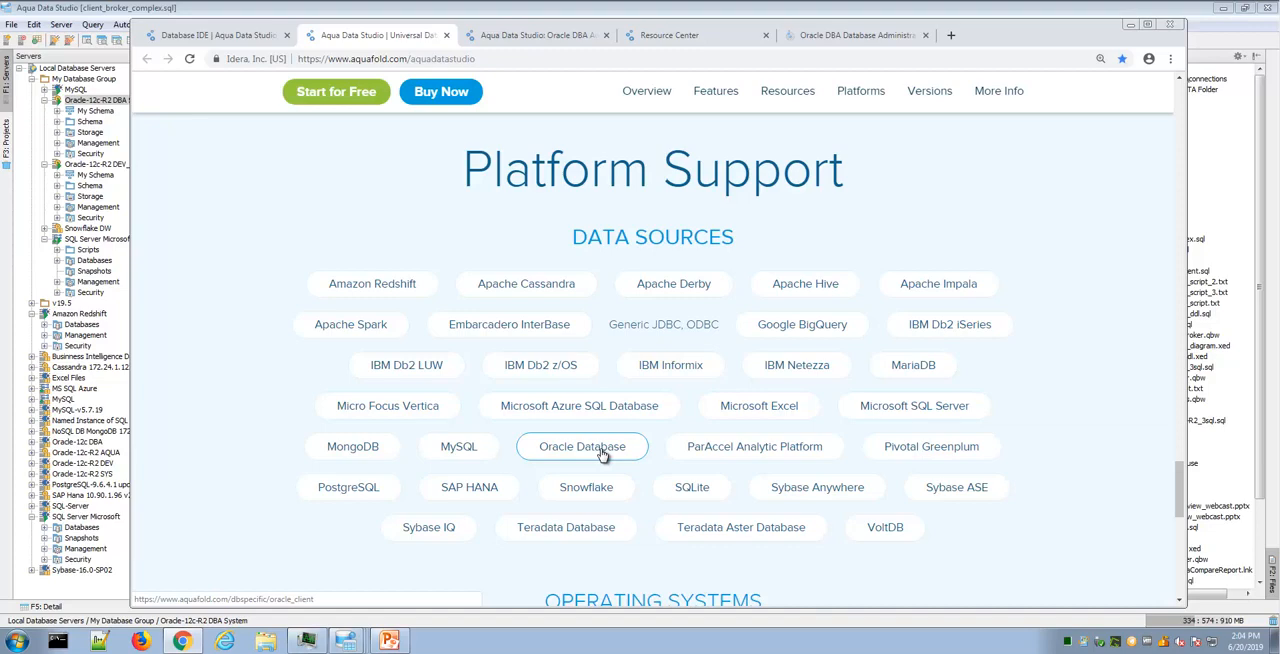
pyautogui.click(554, 38)
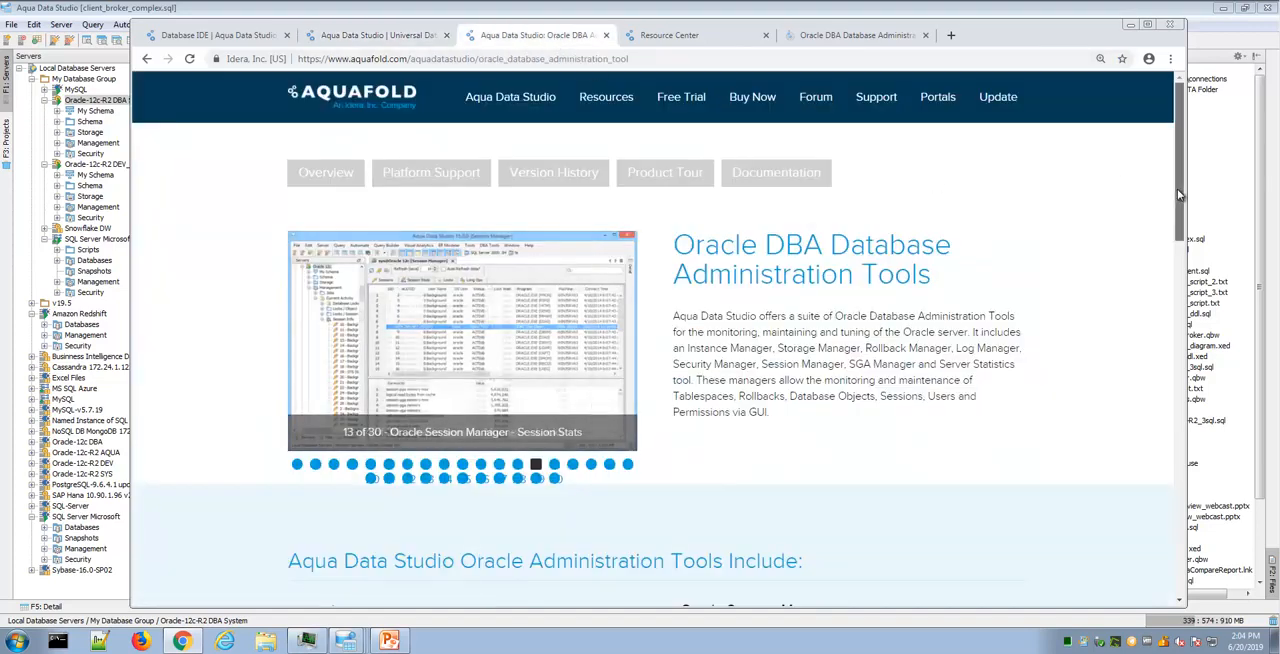
pyautogui.moveTo(1177, 189)
pyautogui.mouseDown()
pyautogui.moveTo(1178, 330)
pyautogui.moveTo(1175, 178)
pyautogui.mouseUp()
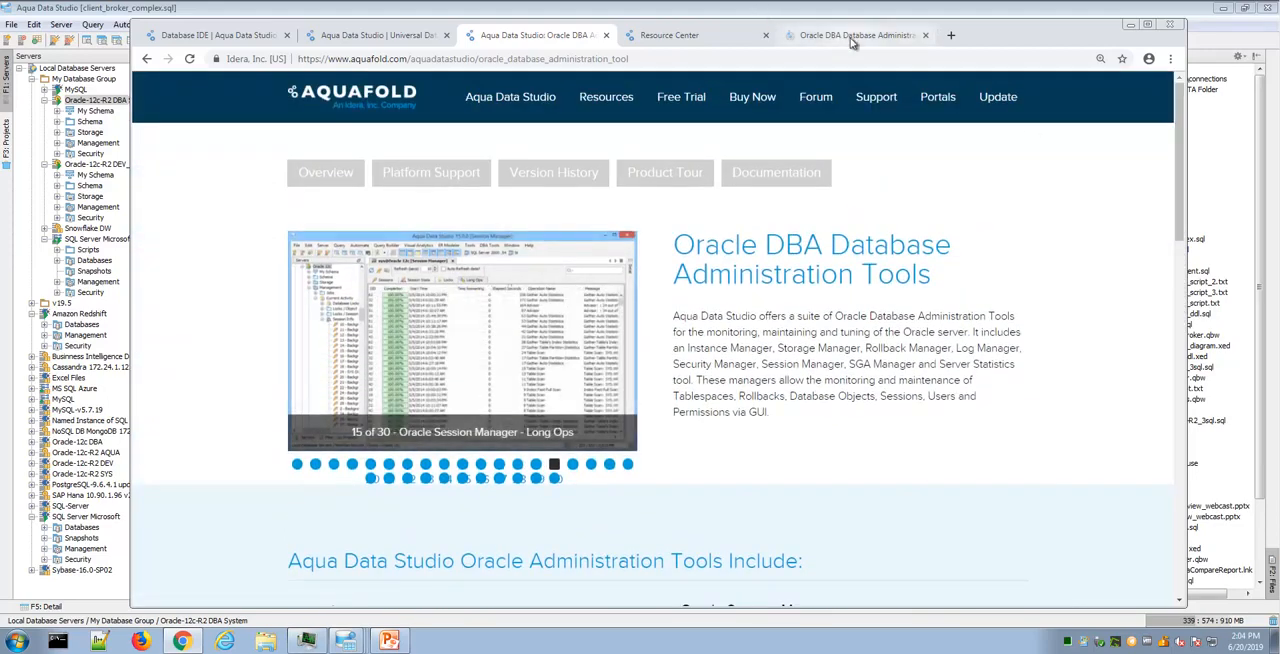
pyautogui.click(852, 38)
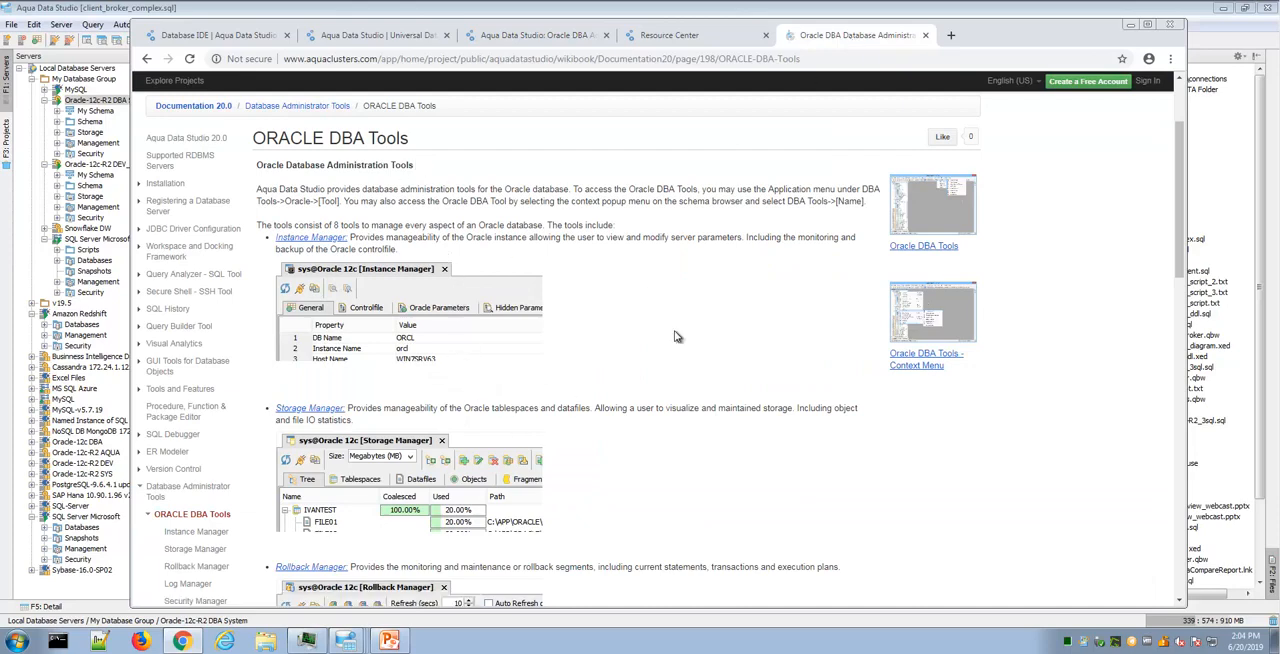
pyautogui.click(1131, 27)
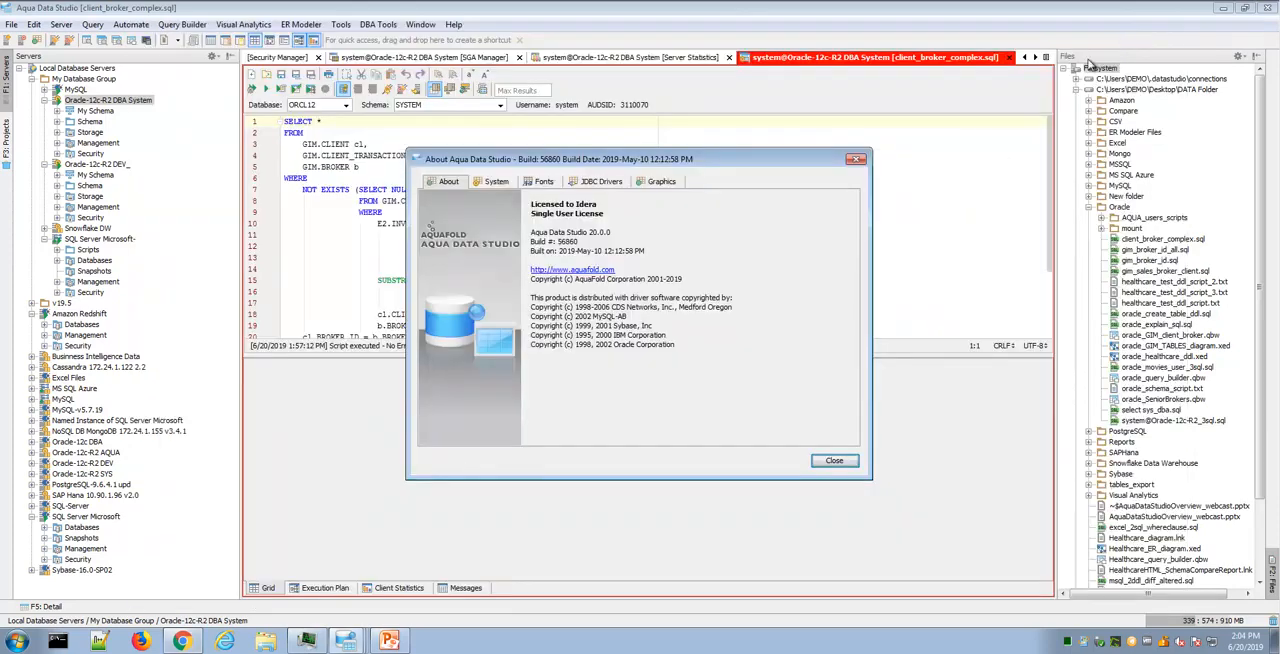
pyautogui.click(832, 461)
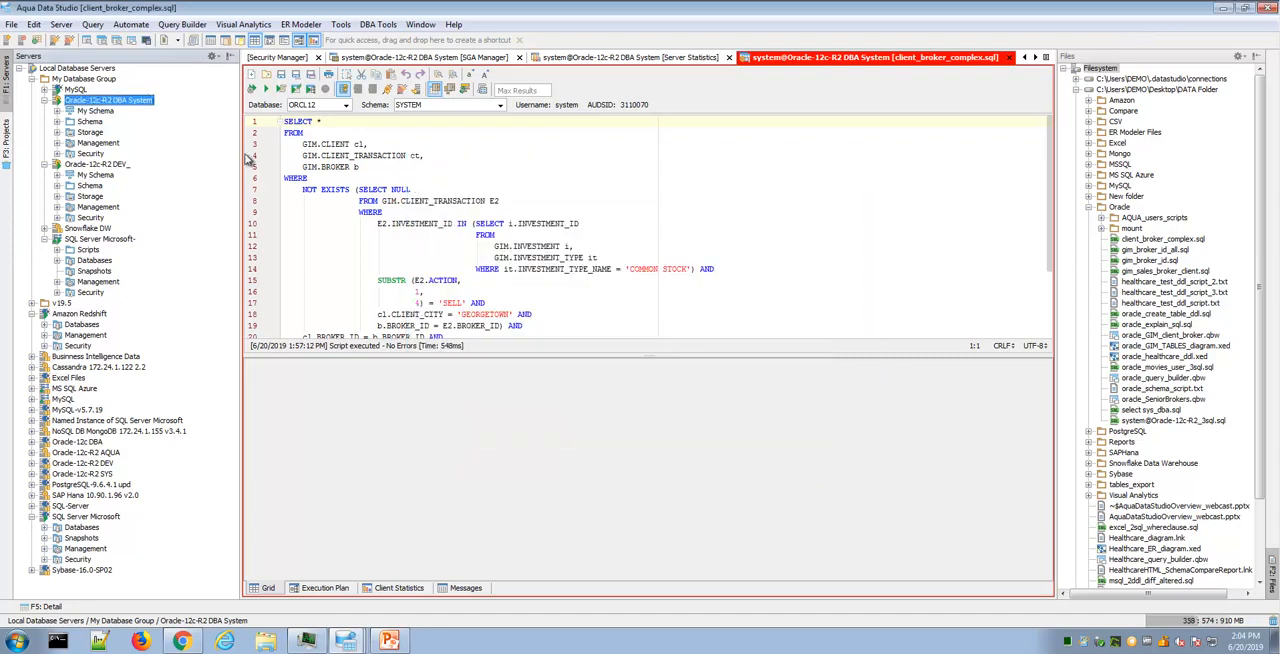
# - Widen the Servers tree and collapse the SQL Server Microsoft- server in My Database Group
pyautogui.moveTo(242, 155); pyautogui.dragTo(289, 164)
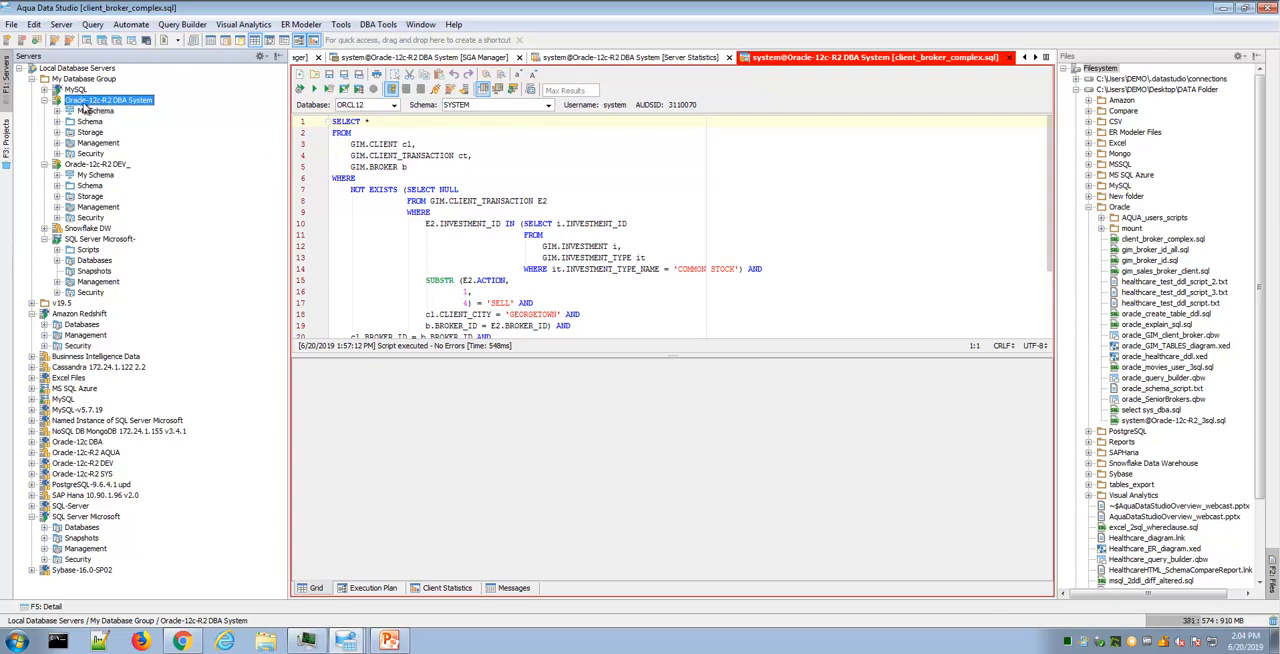
pyautogui.click(44, 240)
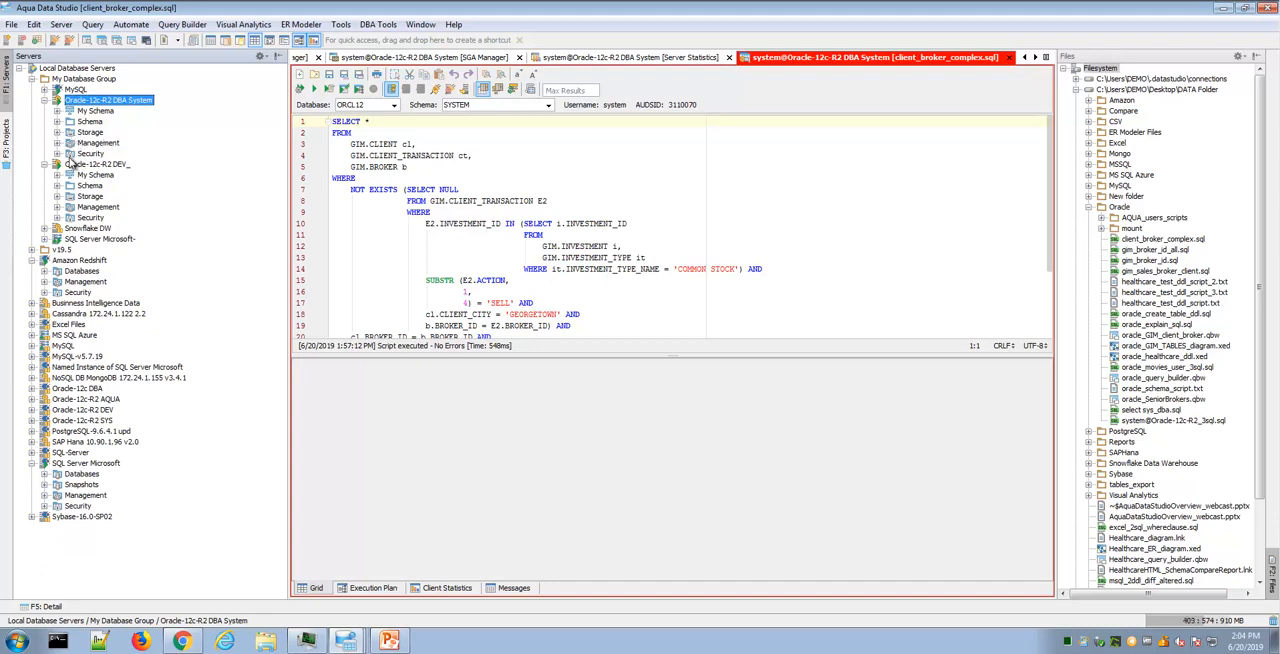
# - Examine the DEV schema's objects in Oracle-12c-R2 DBA System and the actions offered for its CLIENT_TRANSACTION table, then collapse DEV
pyautogui.click(57, 122)
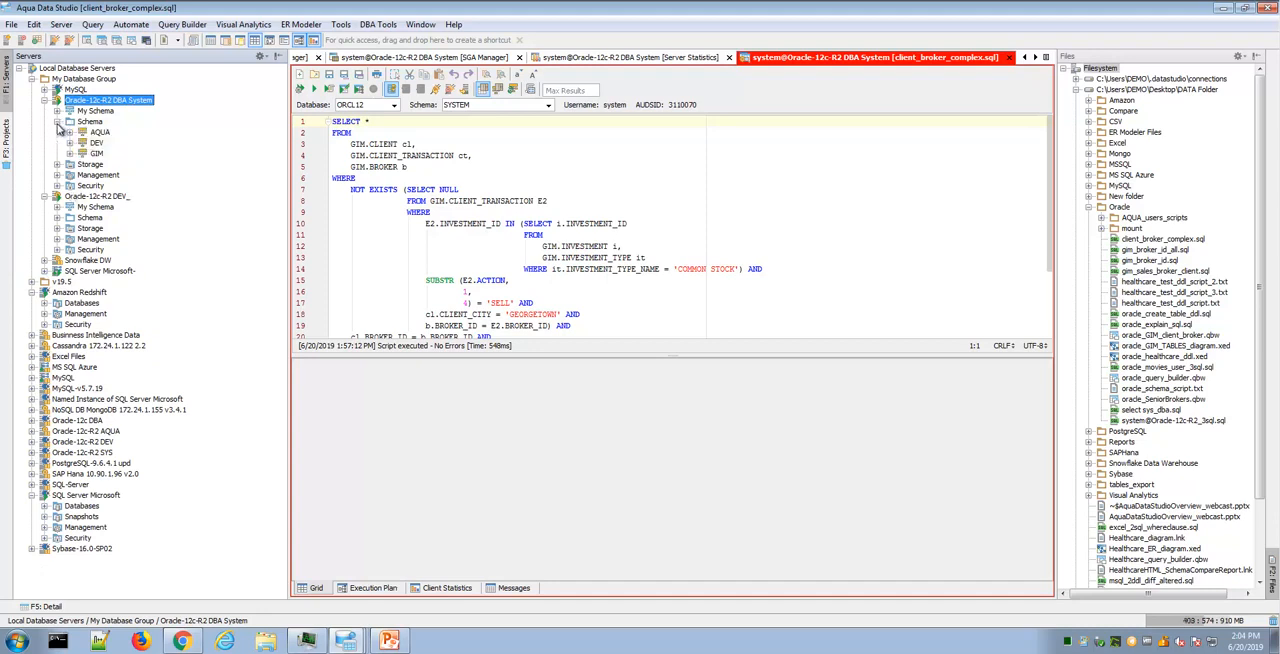
pyautogui.click(70, 143)
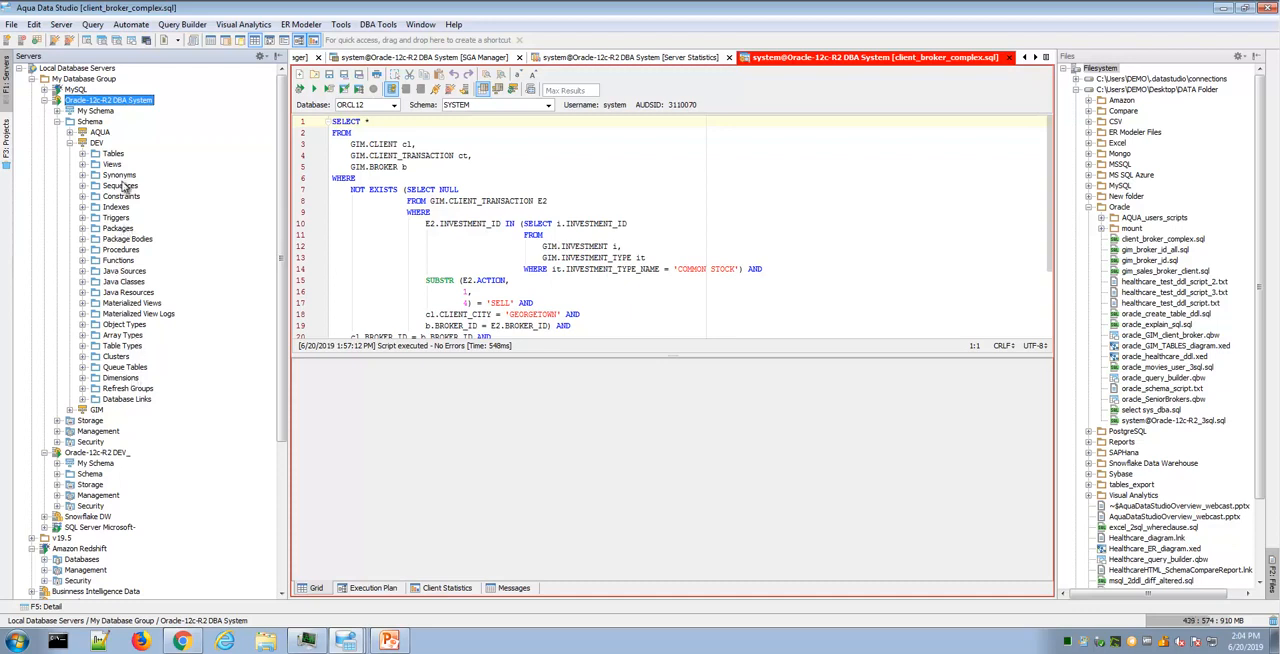
pyautogui.click(88, 153)
pyautogui.rightClick(151, 190)
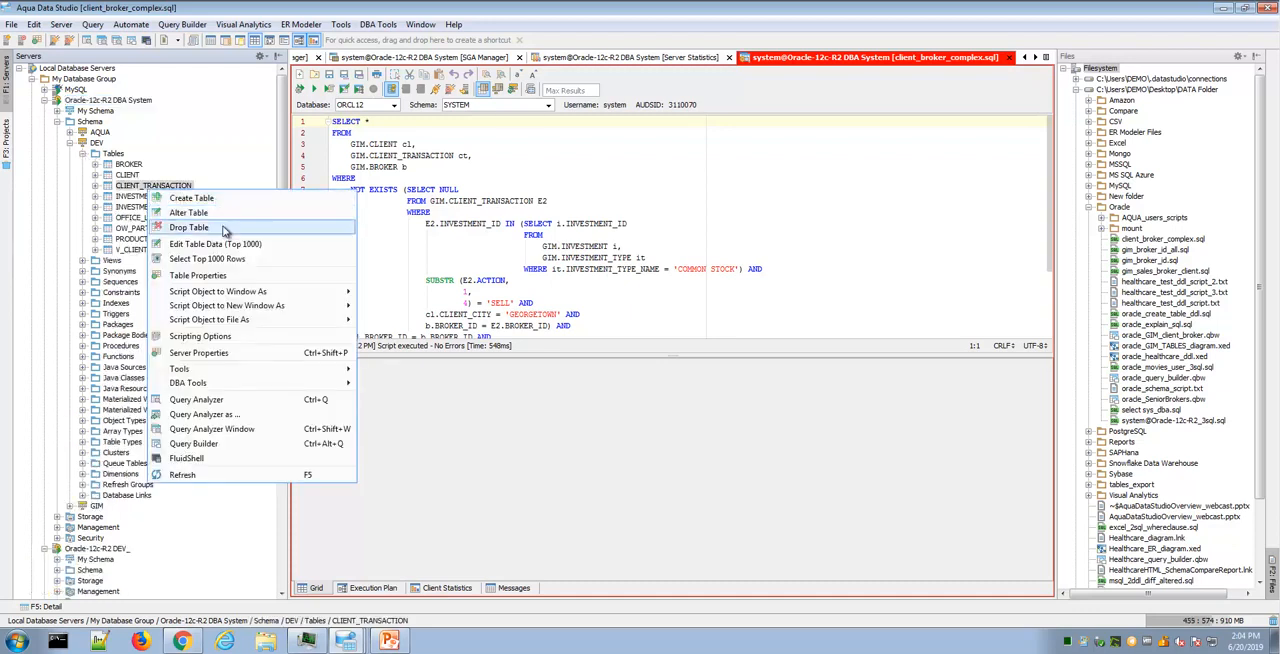
pyautogui.click(280, 161)
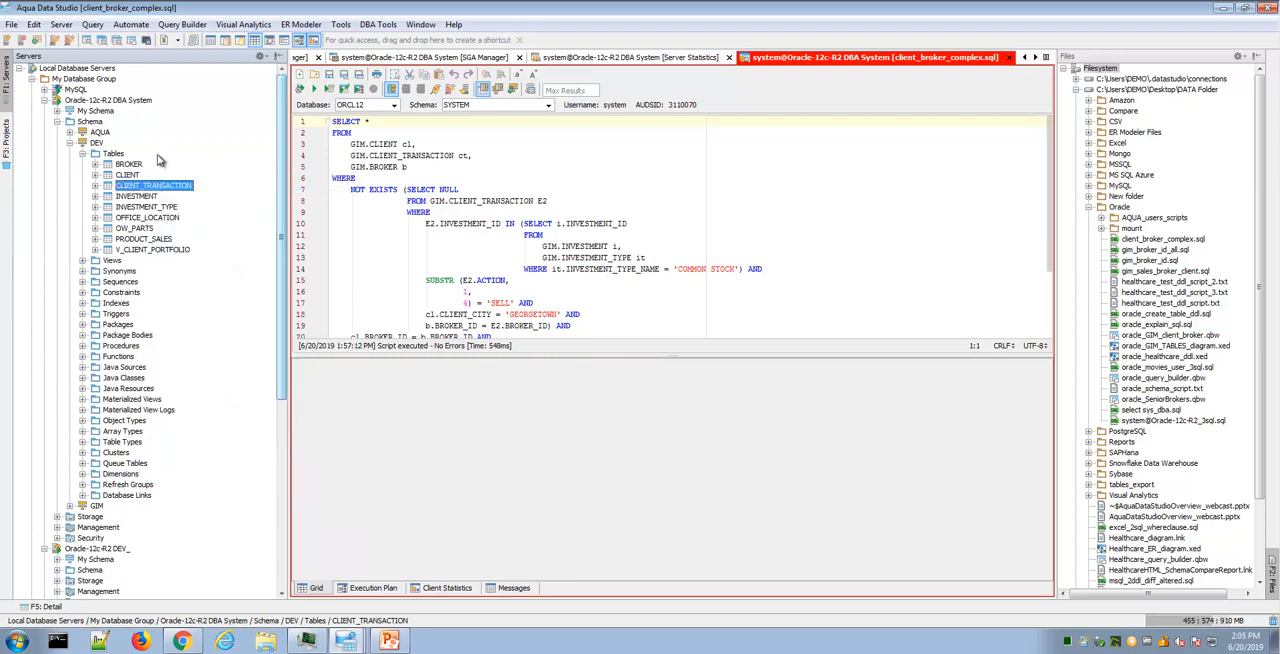
pyautogui.click(84, 155)
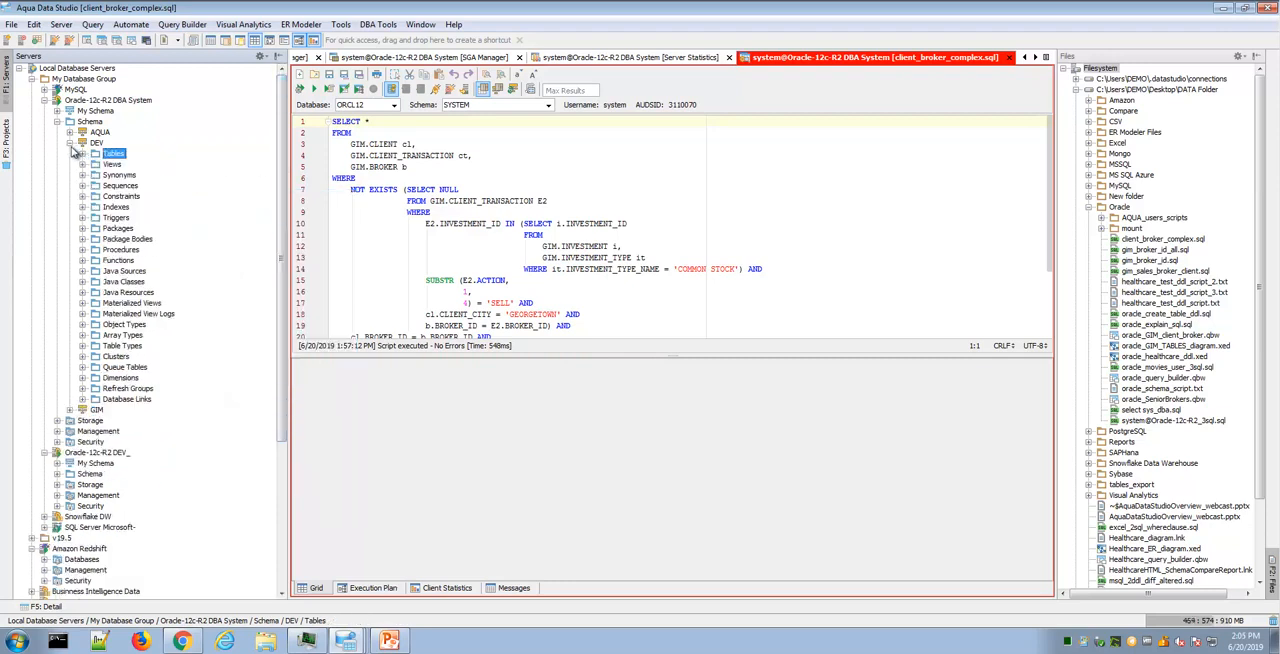
pyautogui.click(82, 143)
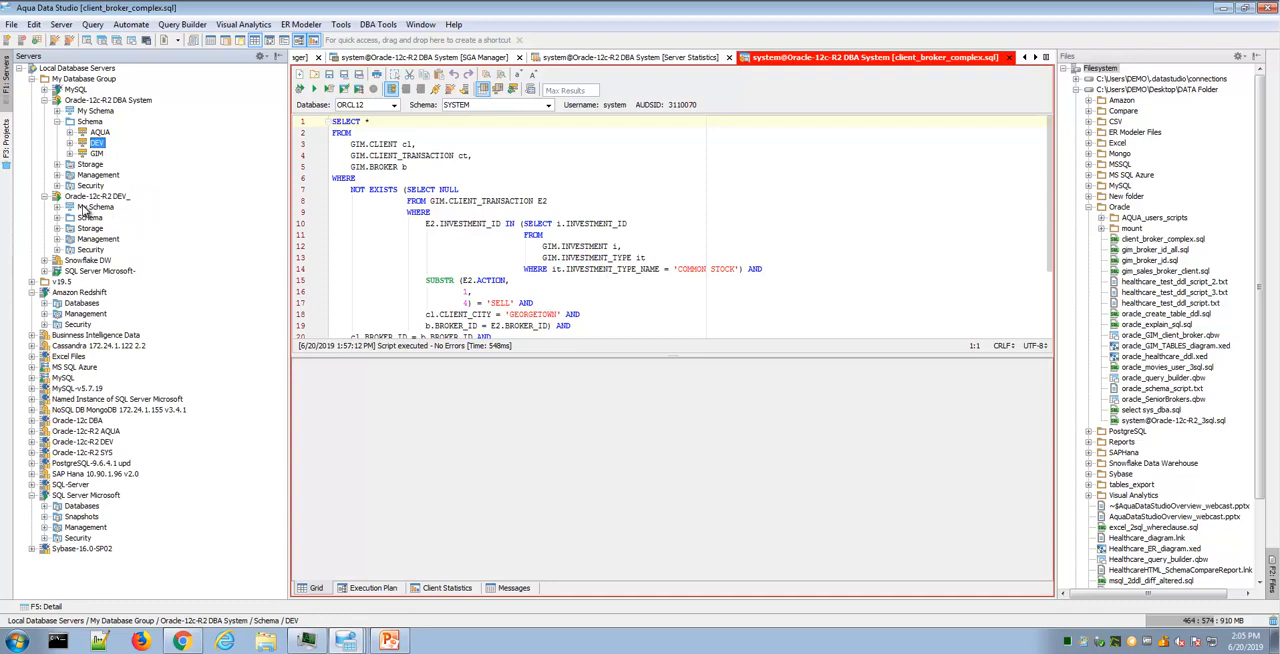
# - Expand the Storage, Management and Security nodes of the Oracle-12c-R2 DBA System server
pyautogui.click(57, 164)
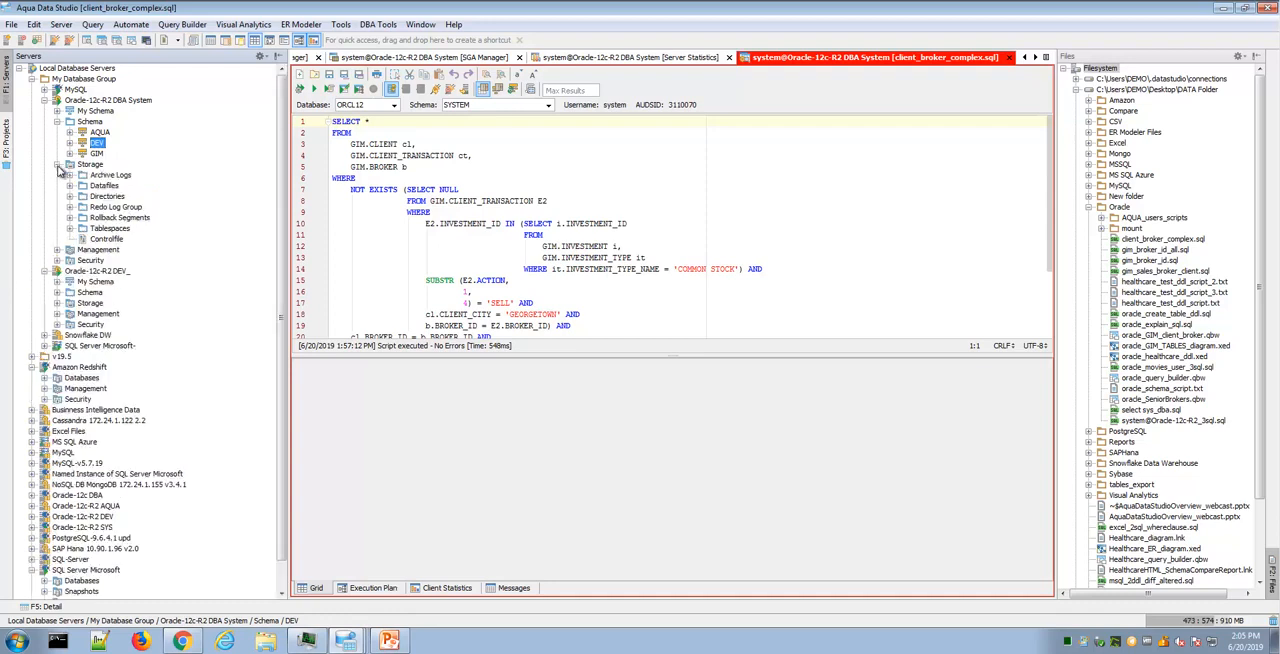
pyautogui.click(57, 249)
pyautogui.click(57, 281)
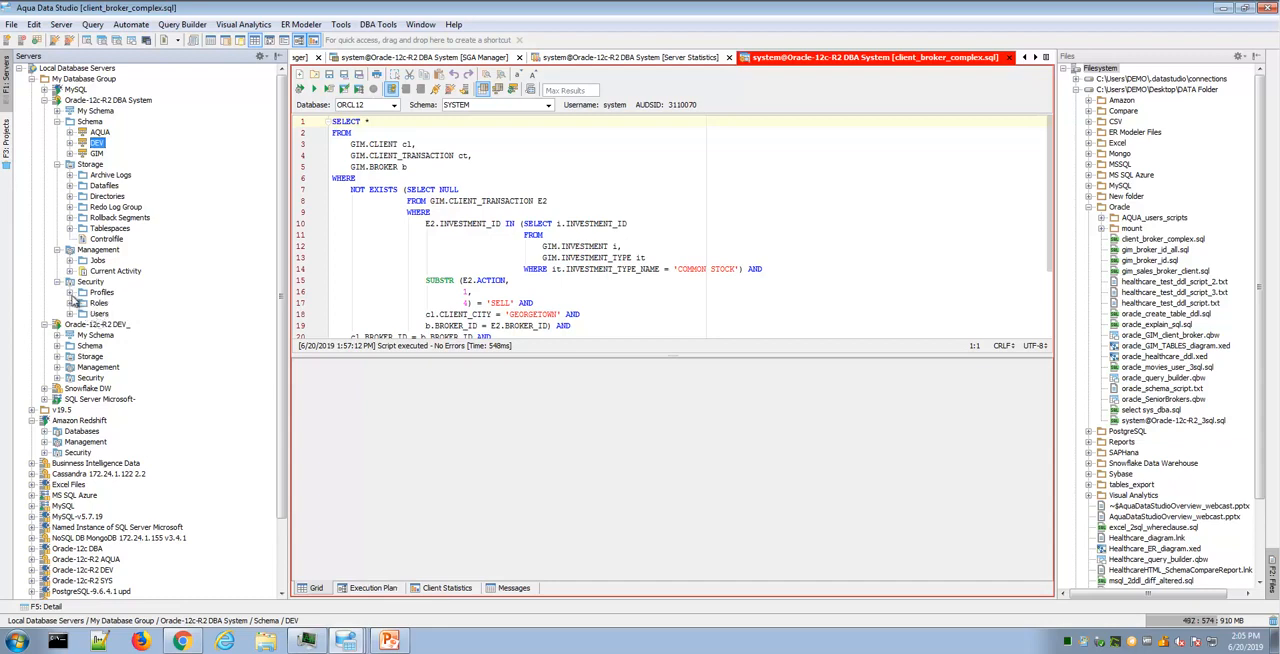
# - List the Oracle server's security users, check the actions offered for the AQUA user, and collapse the list
pyautogui.click(70, 314)
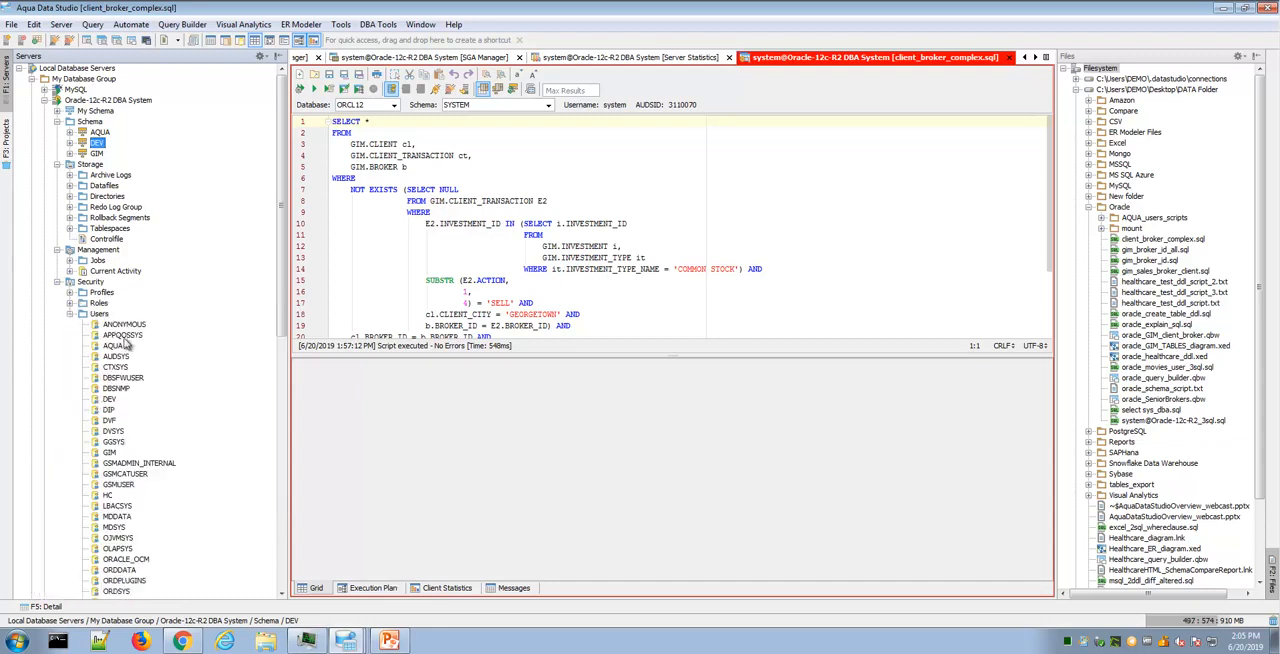
pyautogui.rightClick(118, 346)
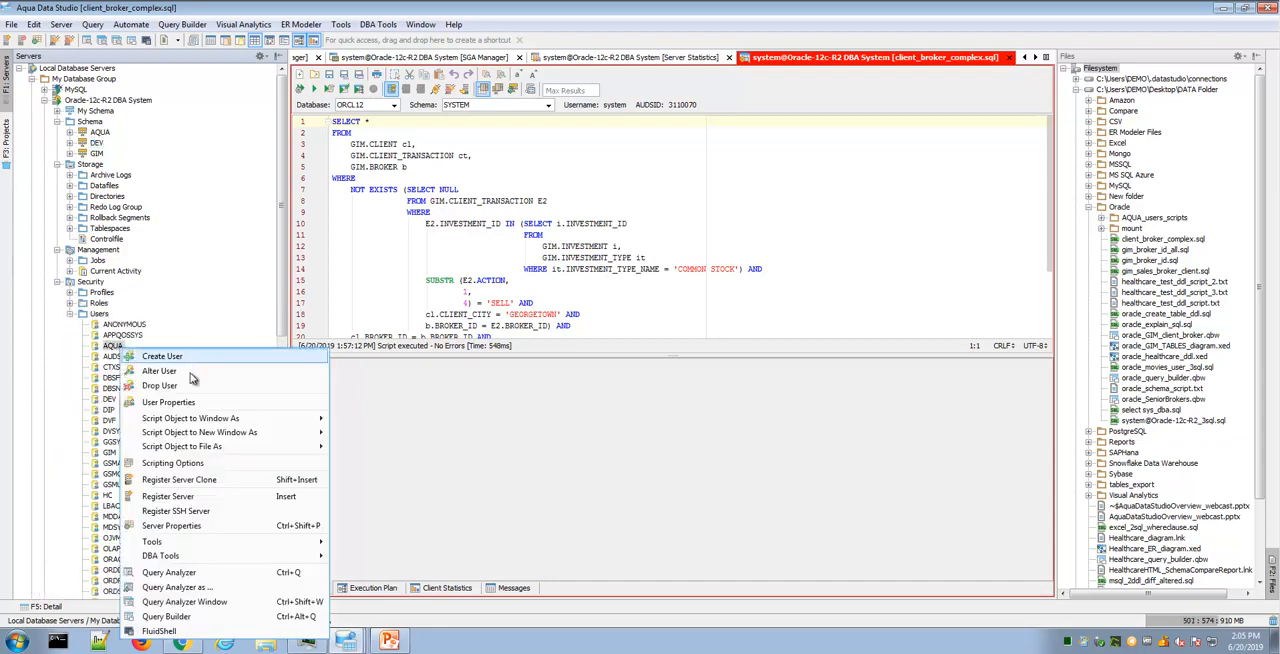
pyautogui.click(206, 317)
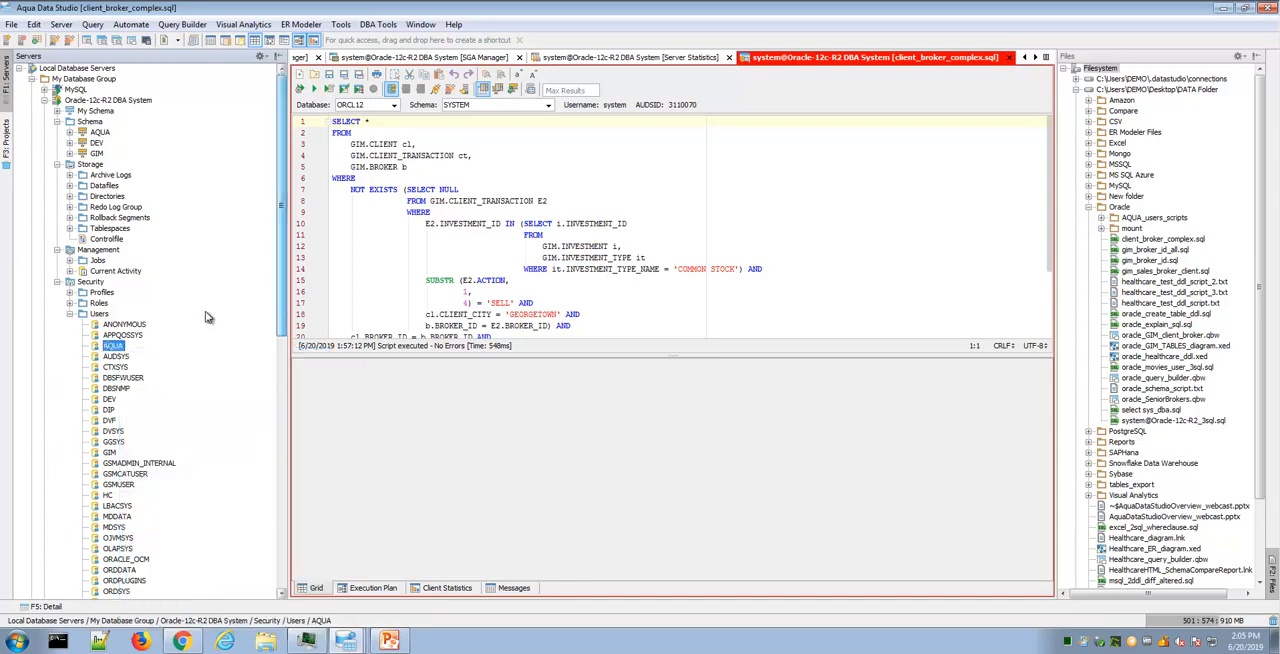
pyautogui.click(70, 314)
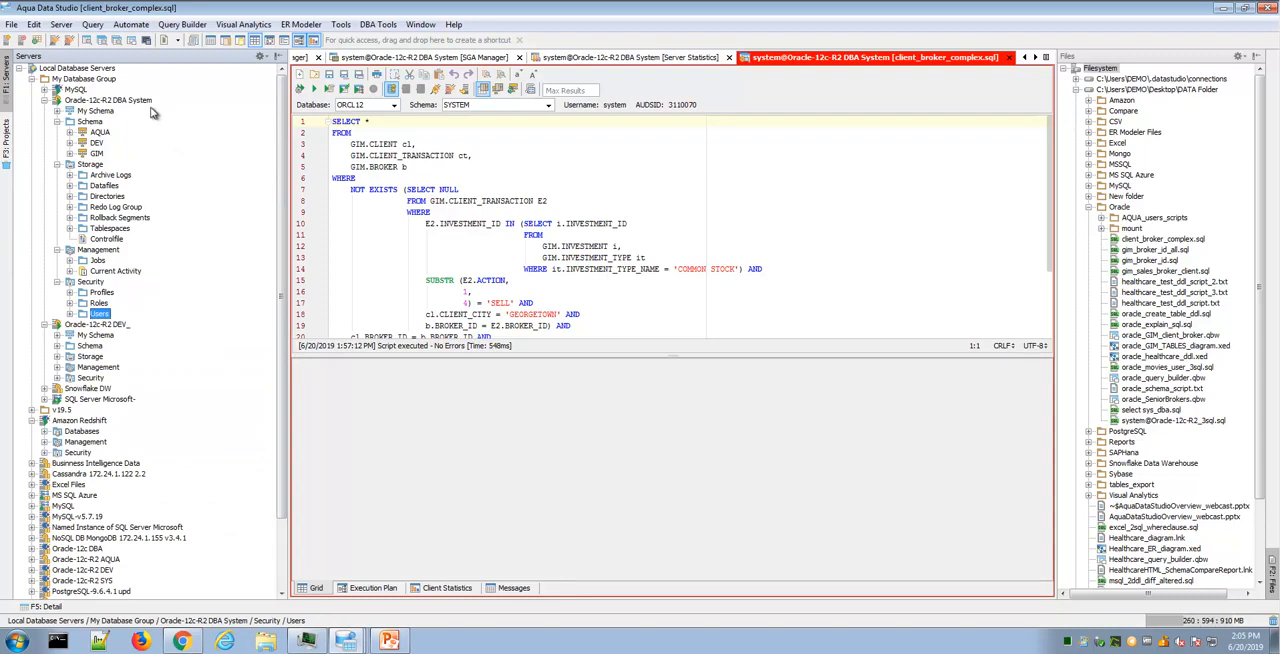
# - Review the available server commands and slightly narrow the Servers tree
pyautogui.click(61, 24)
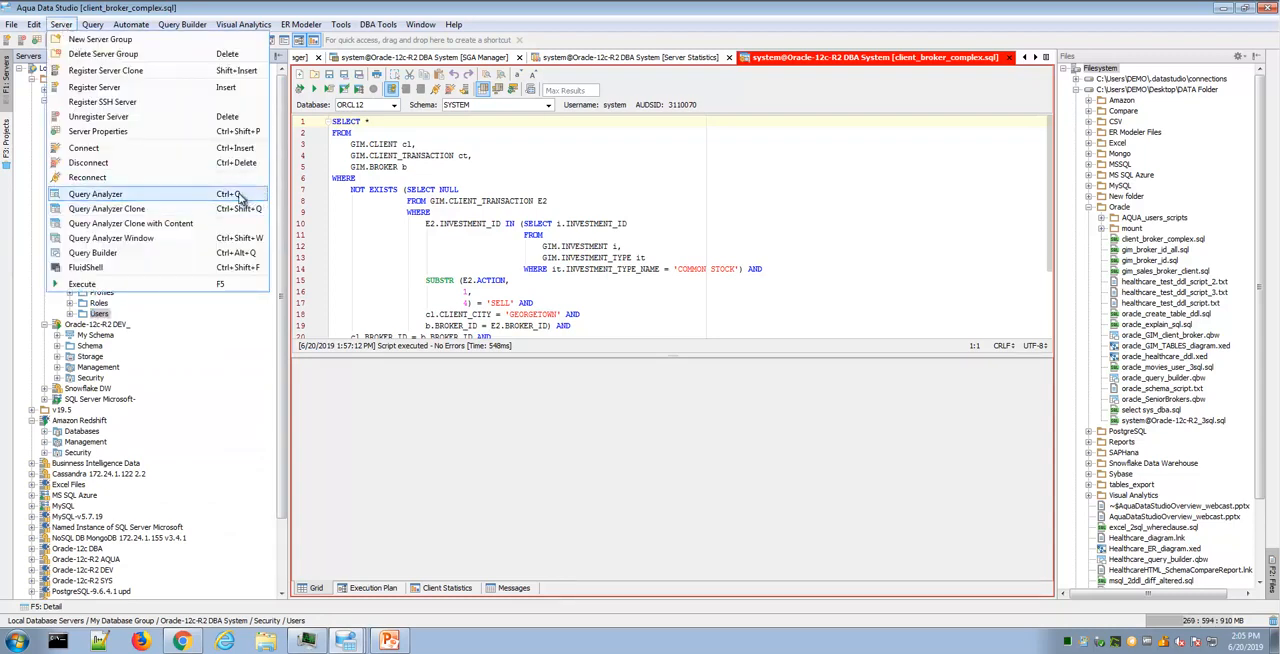
pyautogui.click(405, 370)
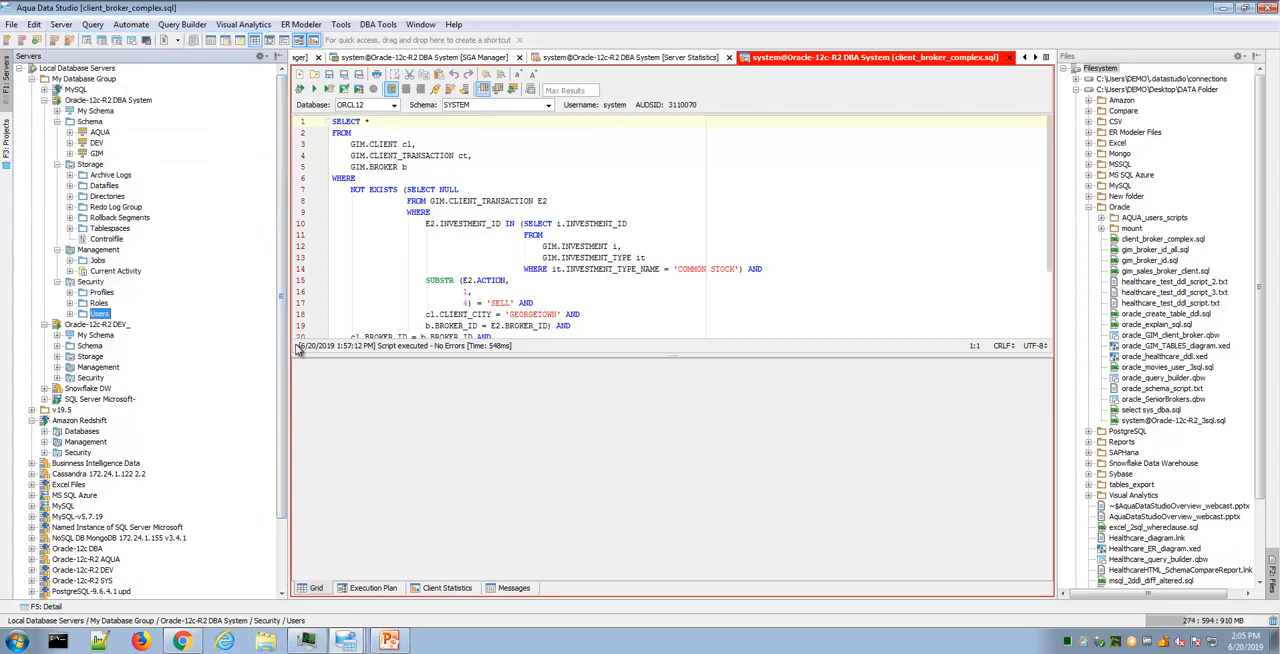
pyautogui.moveTo(286, 341); pyautogui.dragTo(272, 341)
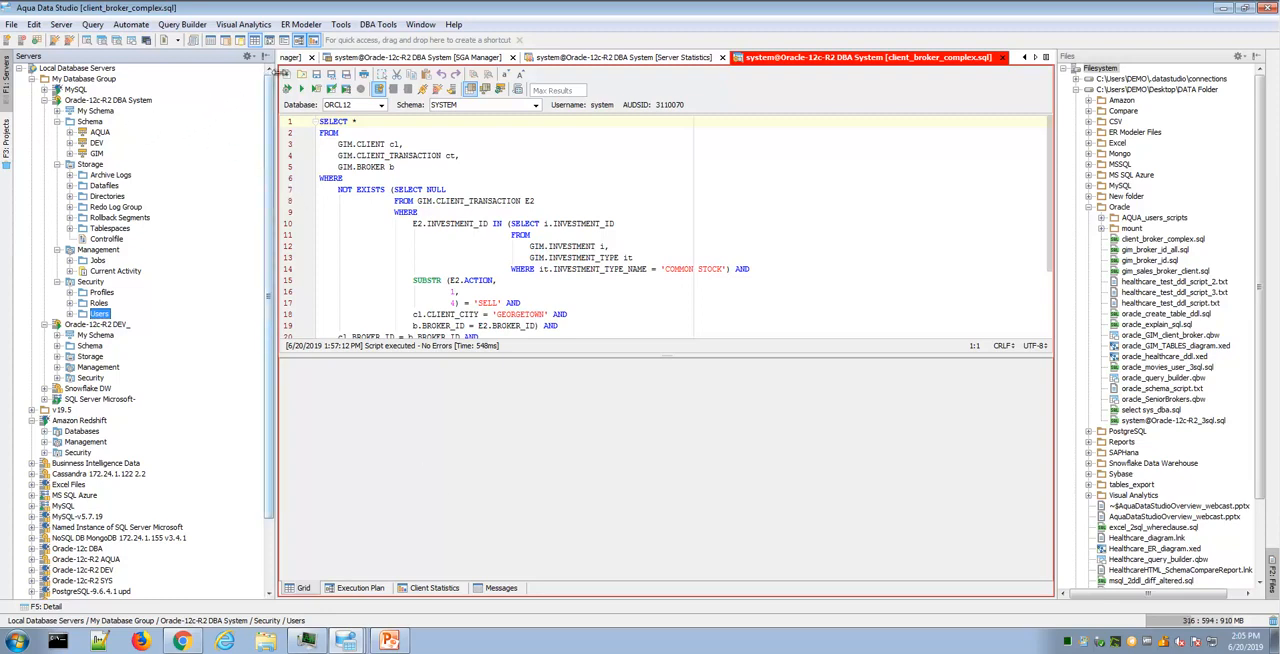
# - Examine the available script generator and compare tools, plus the DBA tools offered for Oracle
pyautogui.click(340, 24)
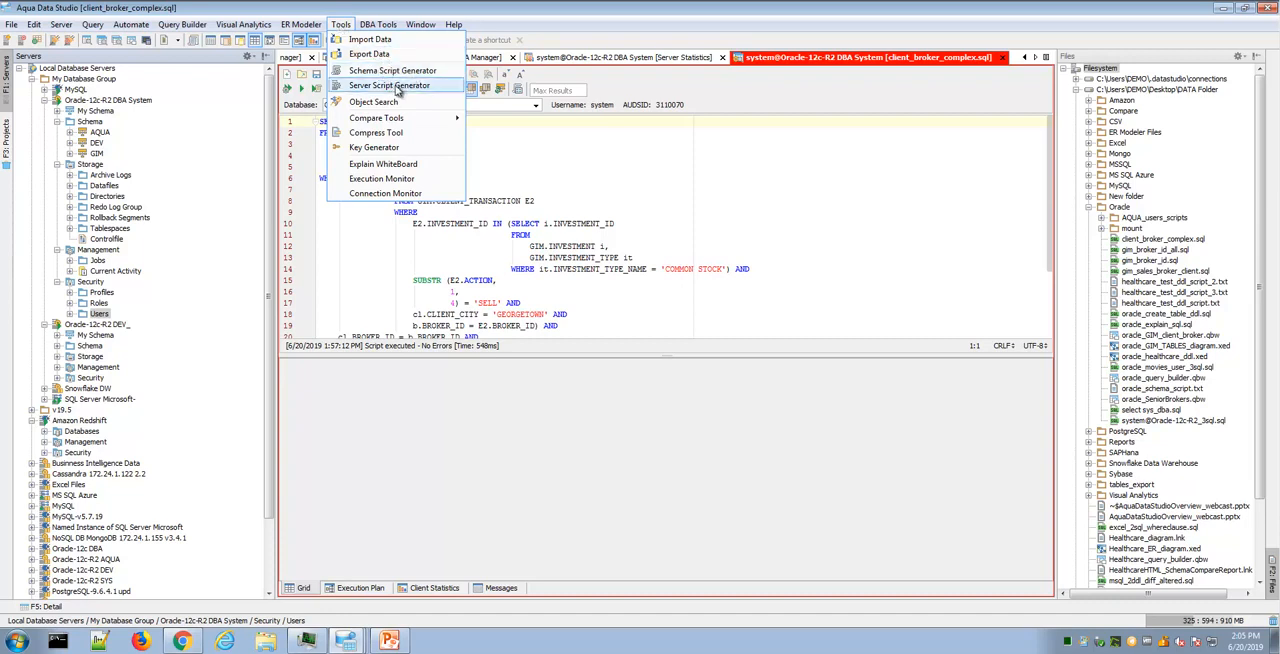
pyautogui.moveTo(392, 120)
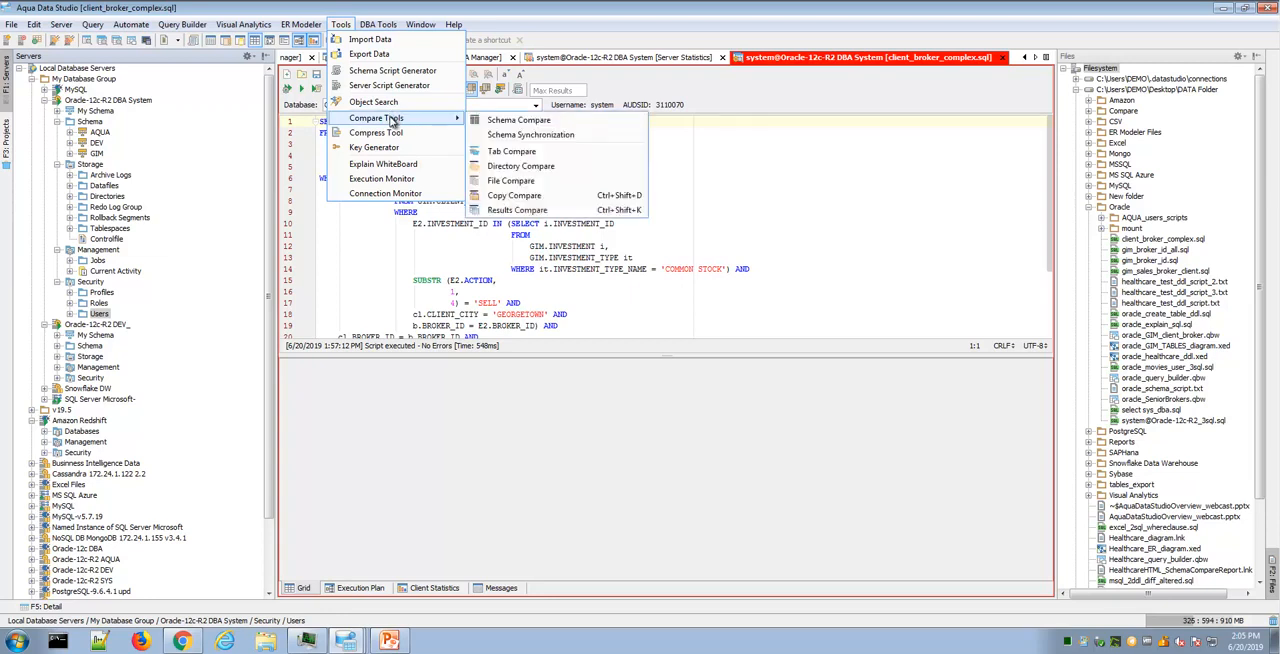
pyautogui.moveTo(376, 24)
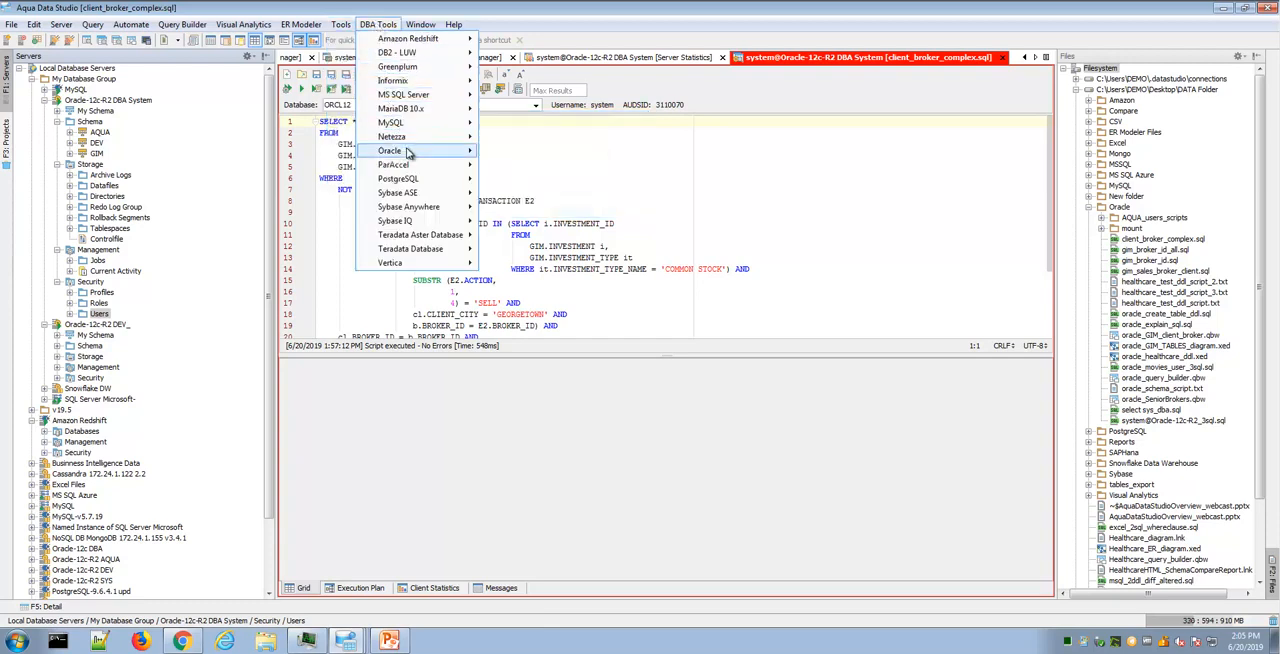
pyautogui.moveTo(408, 152)
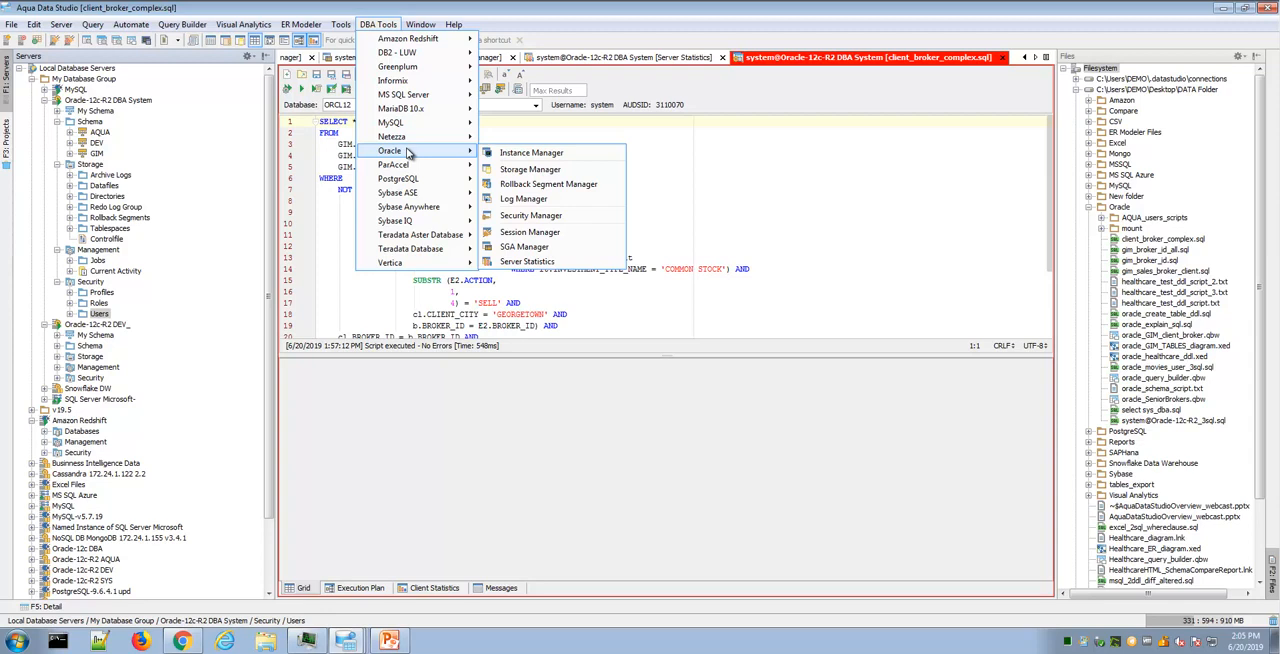
# - Check the commands and DBA tools offered directly on the Oracle-12c-R2 DBA System server
pyautogui.rightClick(150, 101)
pyautogui.moveTo(260, 261)
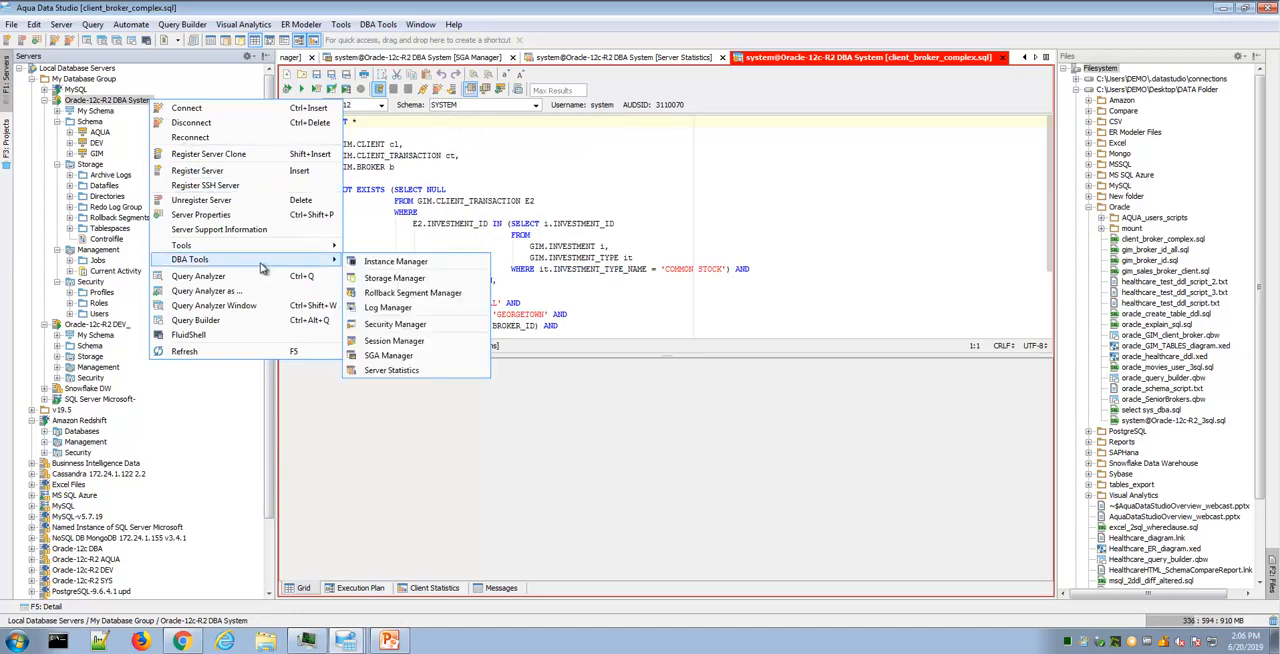
pyautogui.click(403, 514)
# - Switch to the PowerPoint slide show, review the Oracle DBA Tools slide, and minimize the presentation to return to Aqua Data Studio
pyautogui.click(392, 638)
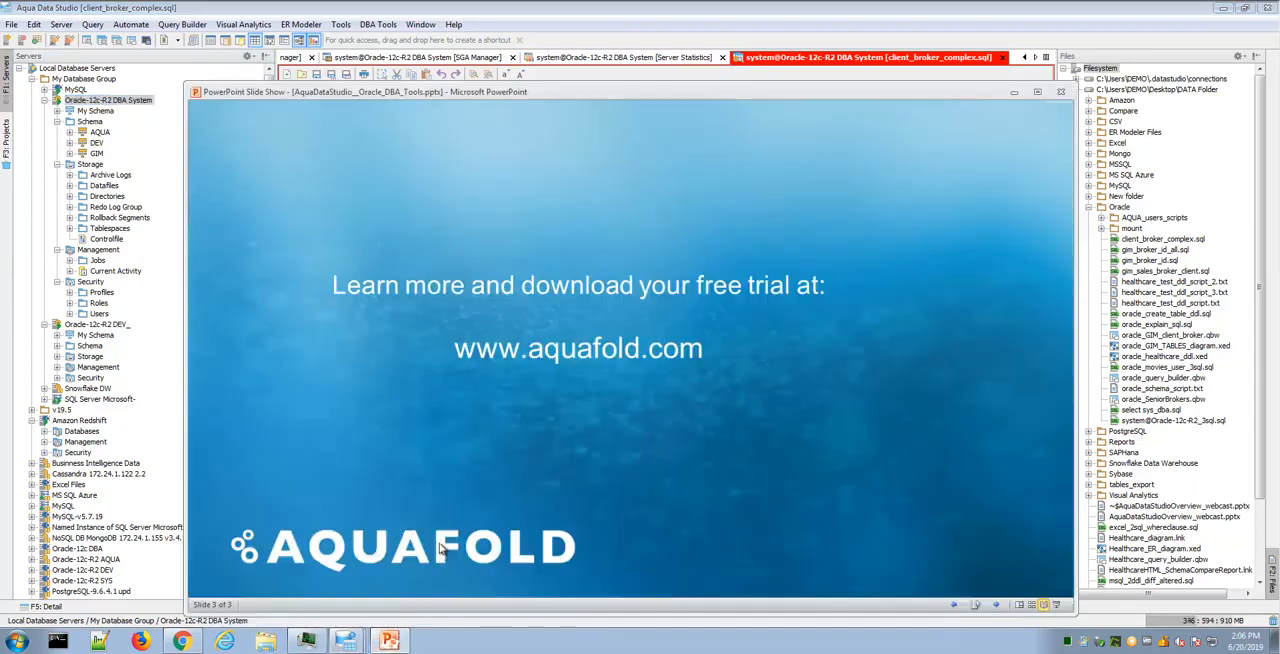
pyautogui.scroll(1, 441, 548)
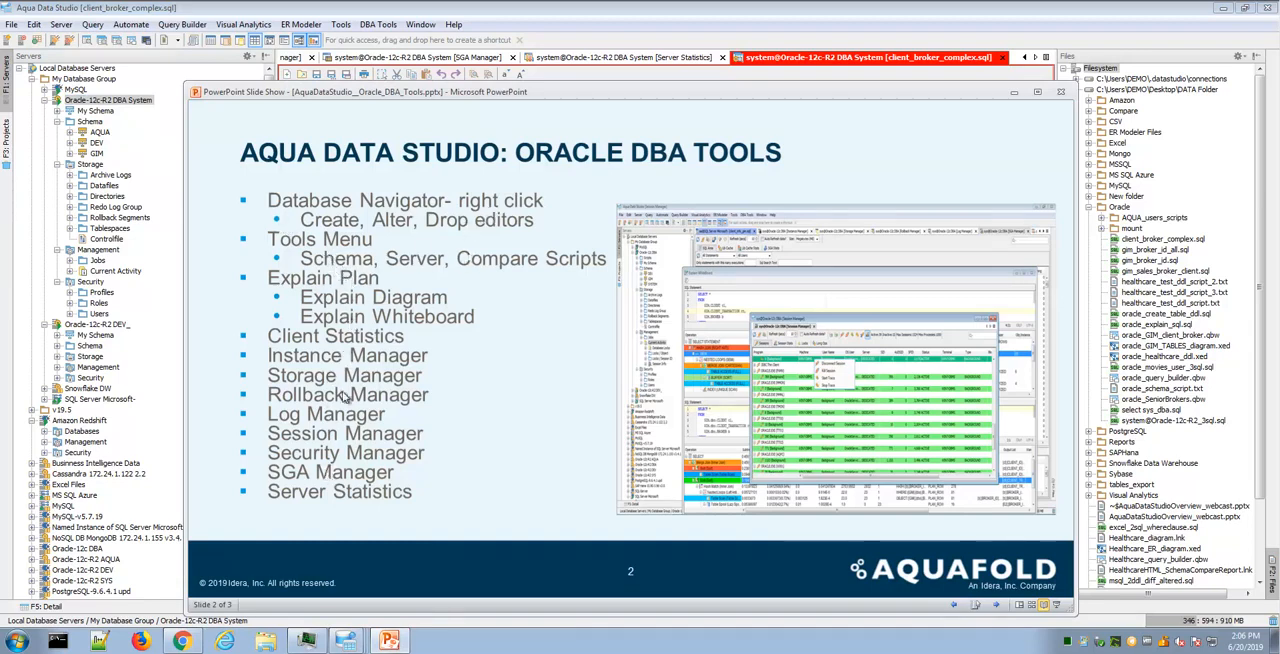
pyautogui.click(1013, 92)
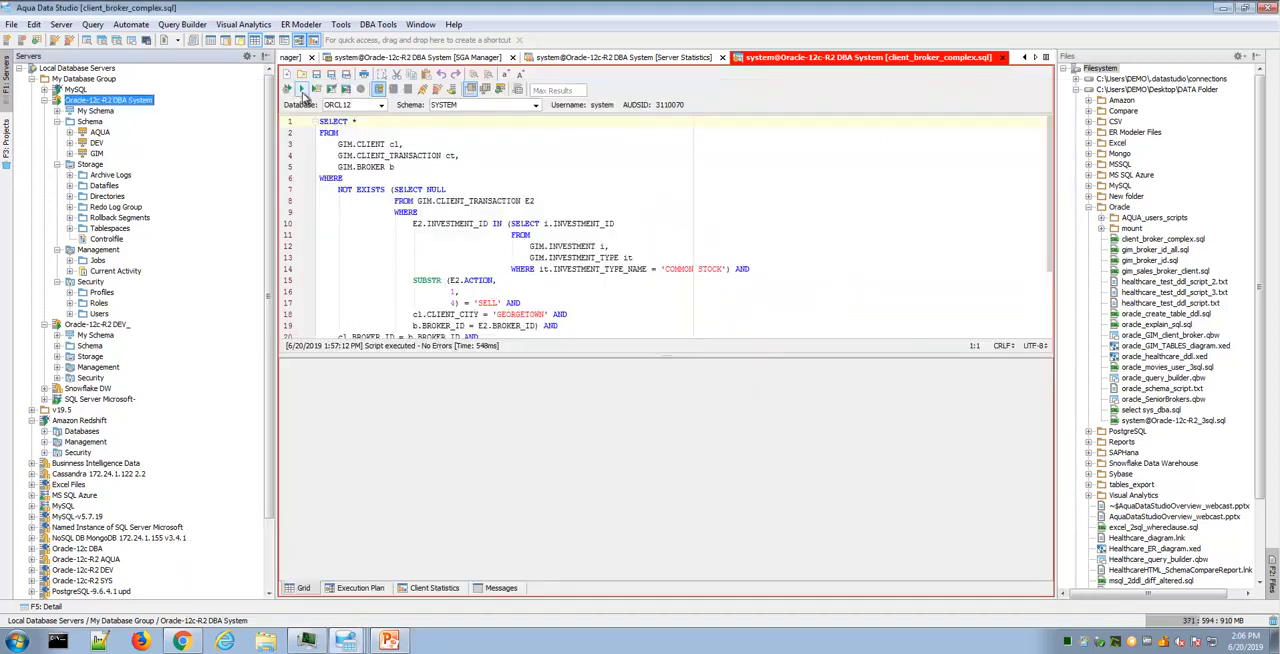
# - Run the client_broker_complex.sql query and turn on critical operation coloring in its execution plan
pyautogui.click(301, 89)
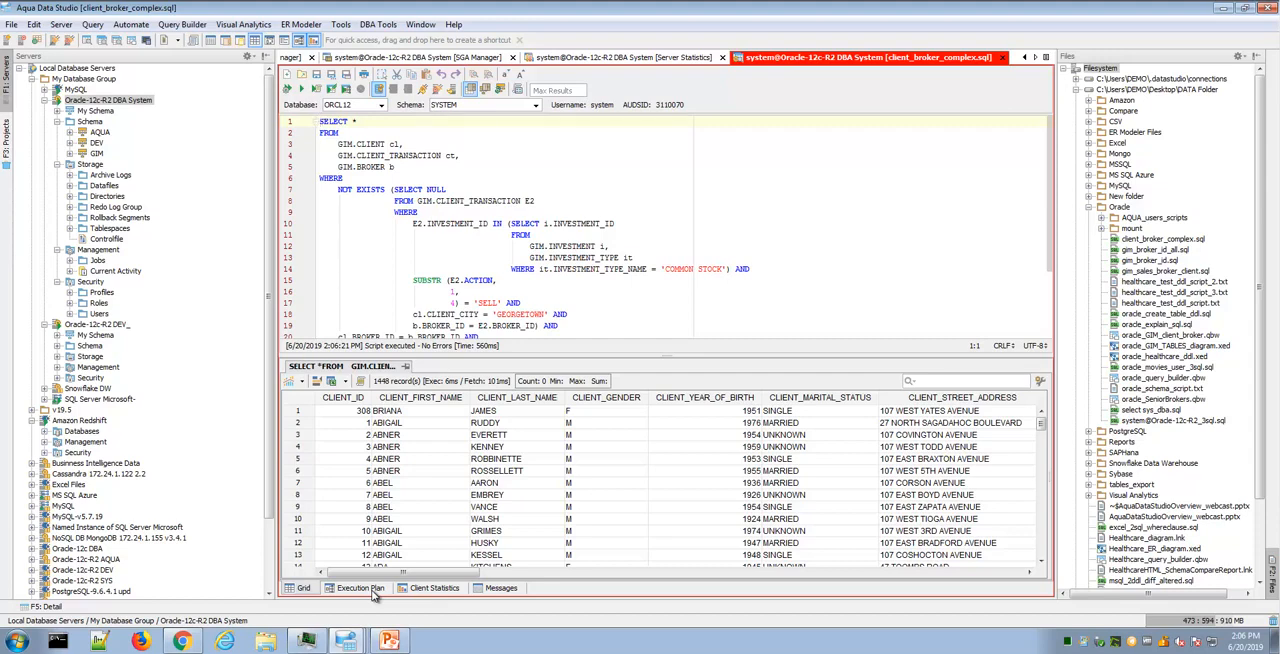
pyautogui.click(375, 594)
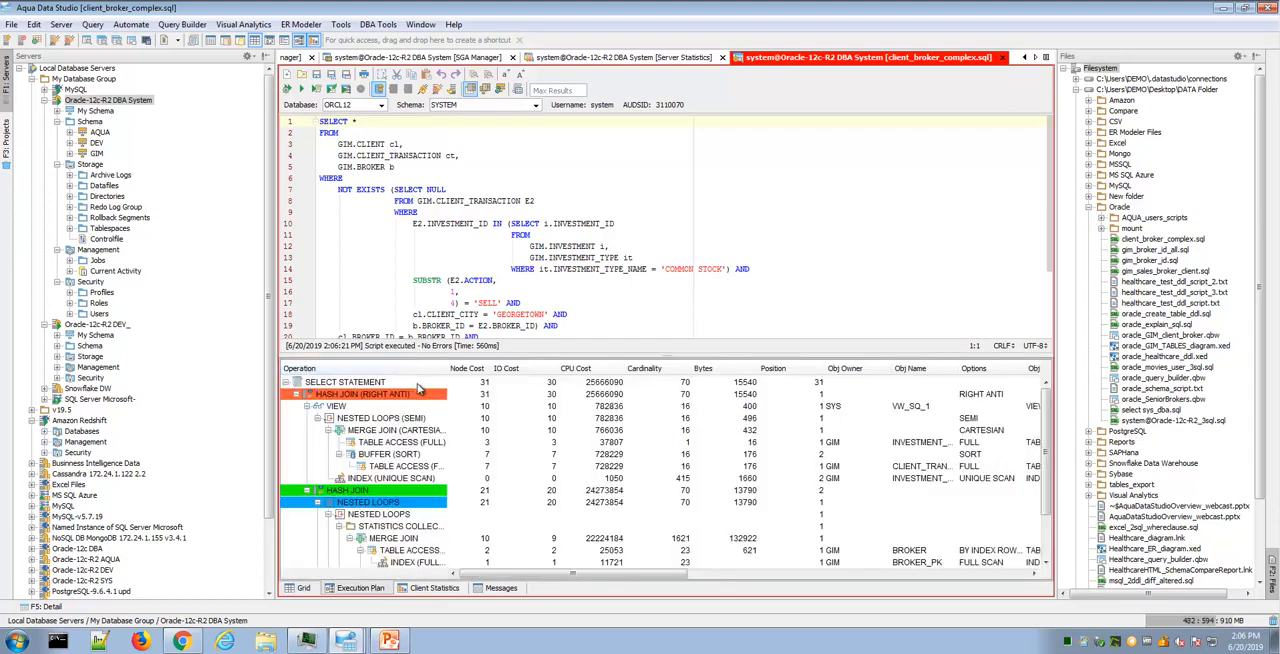
pyautogui.rightClick(420, 388)
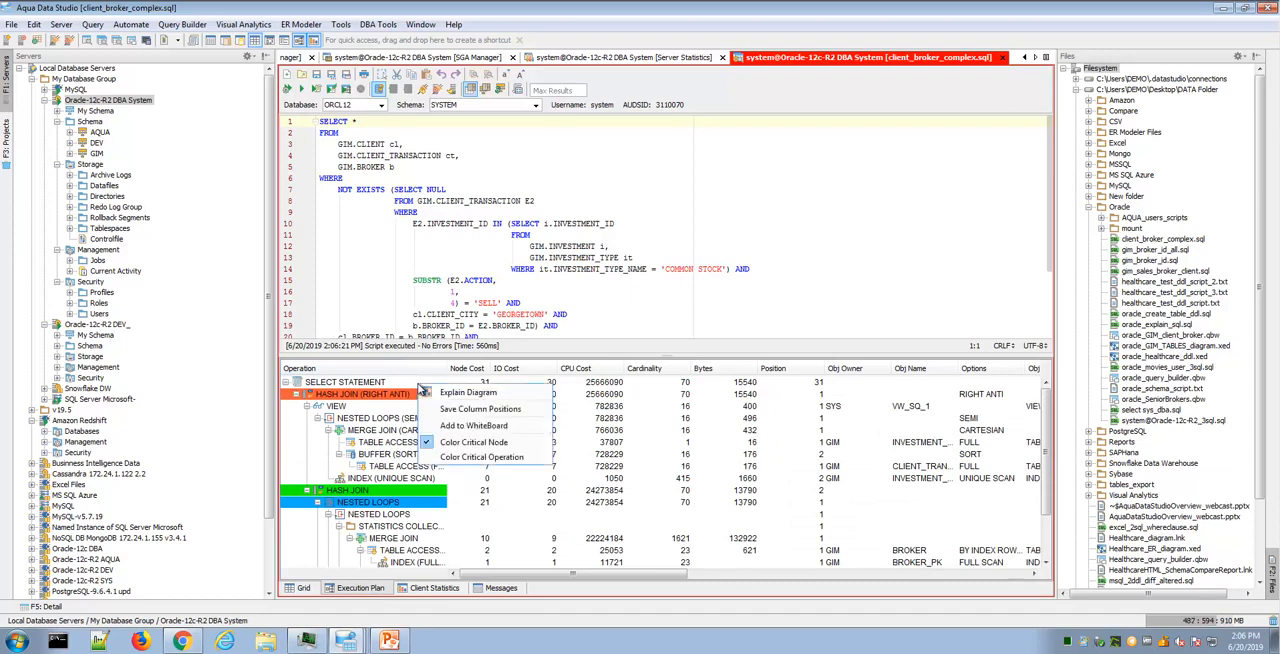
pyautogui.click(513, 458)
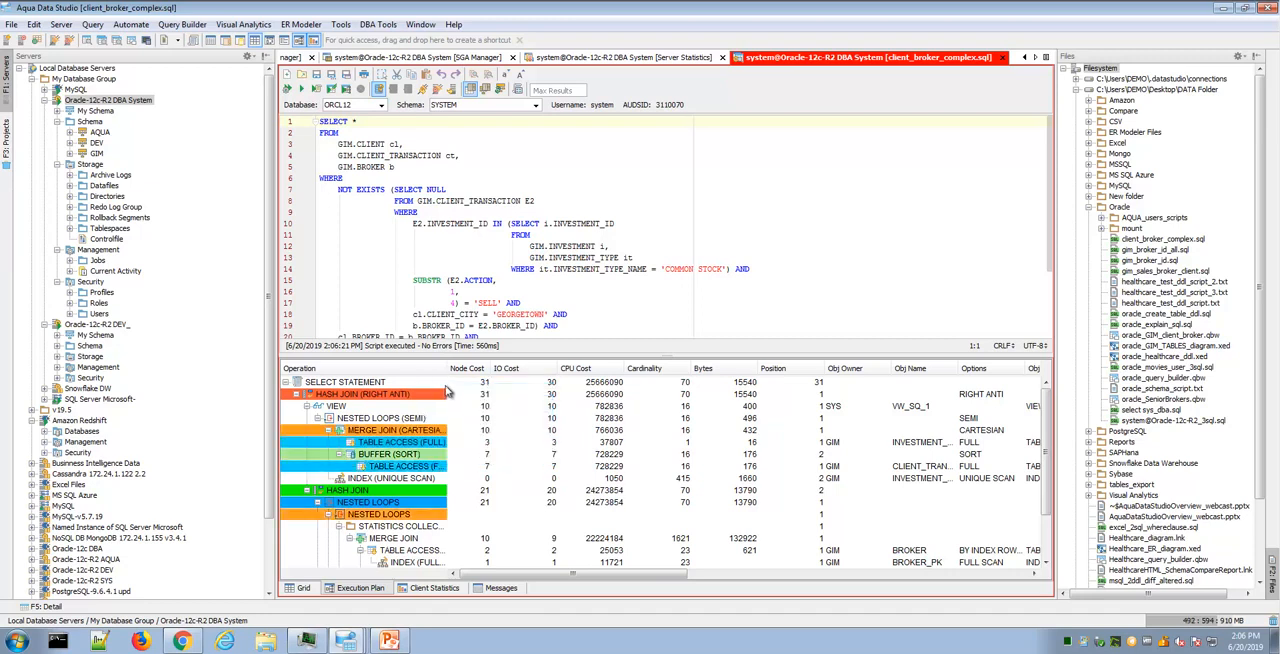
# - Open the Explain Diagram of the execution plan, inspect the VIEW, NESTED LOOPS and INDEX operations, and close the diagram
pyautogui.rightClick(443, 387)
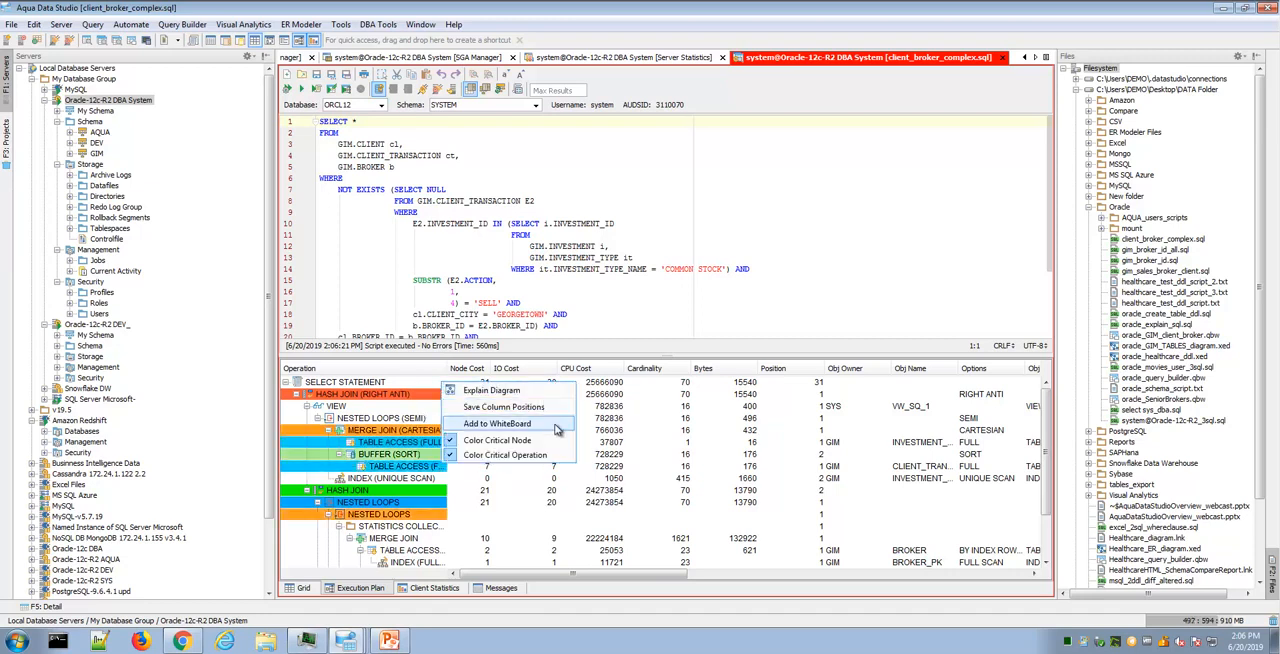
pyautogui.click(548, 394)
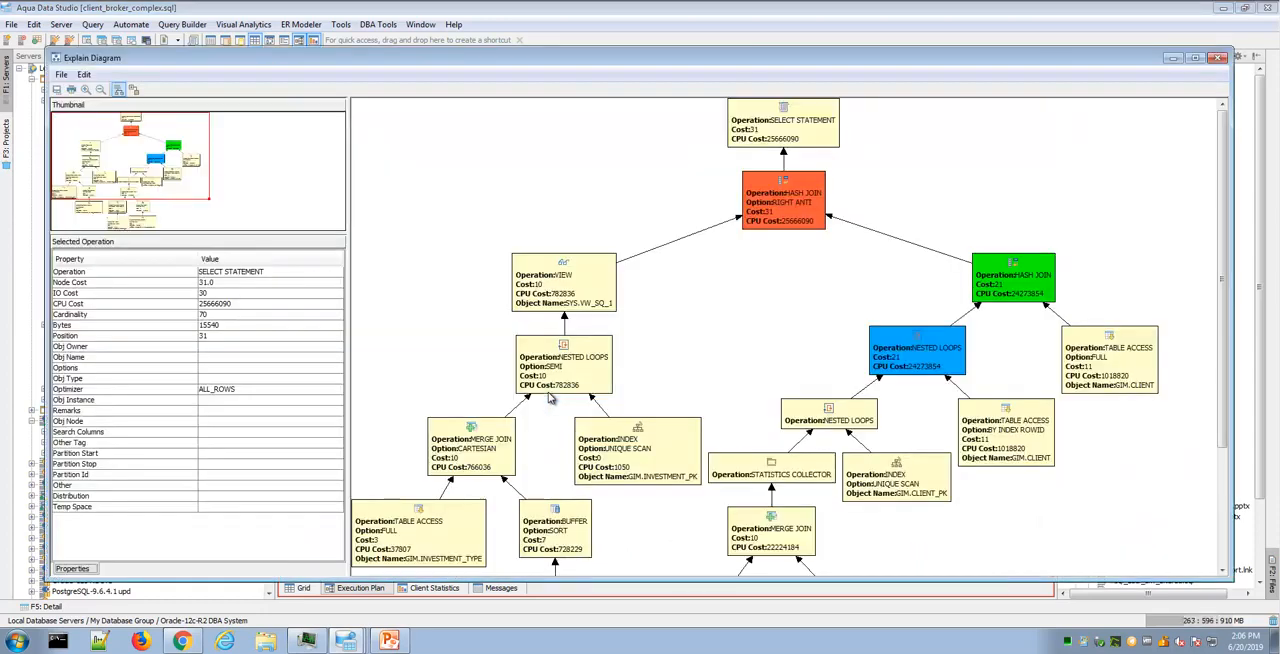
pyautogui.moveTo(548, 397); pyautogui.dragTo(558, 306)
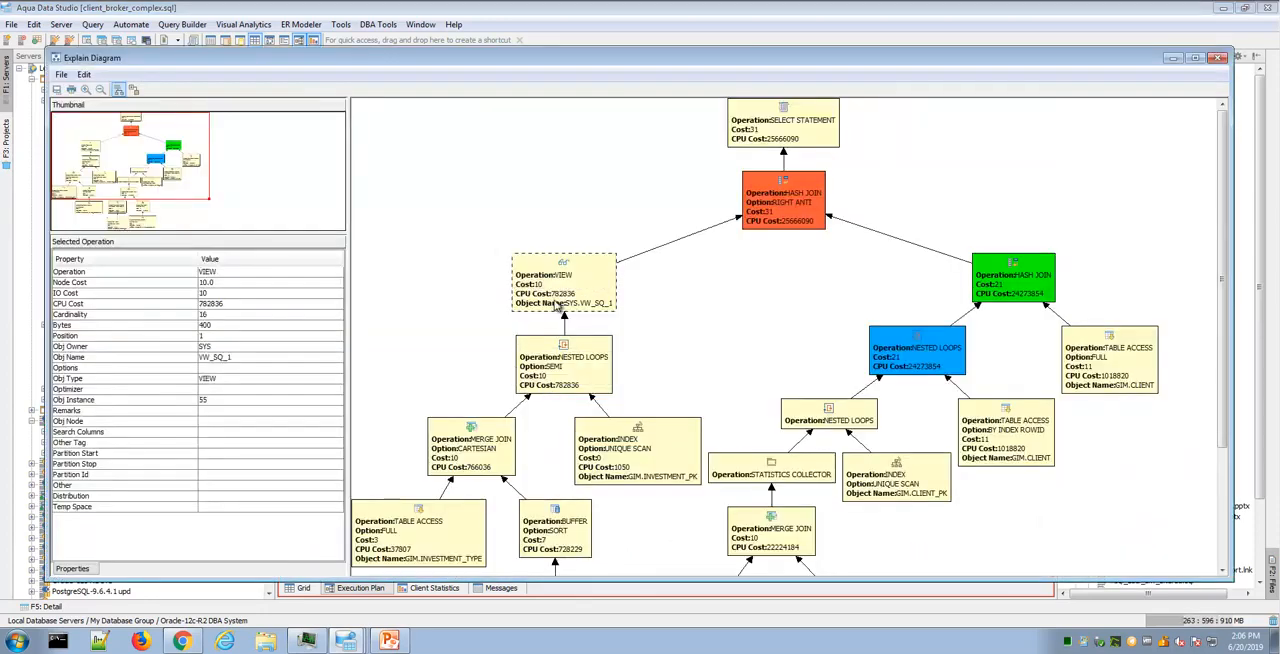
pyautogui.click(568, 378)
pyautogui.click(638, 455)
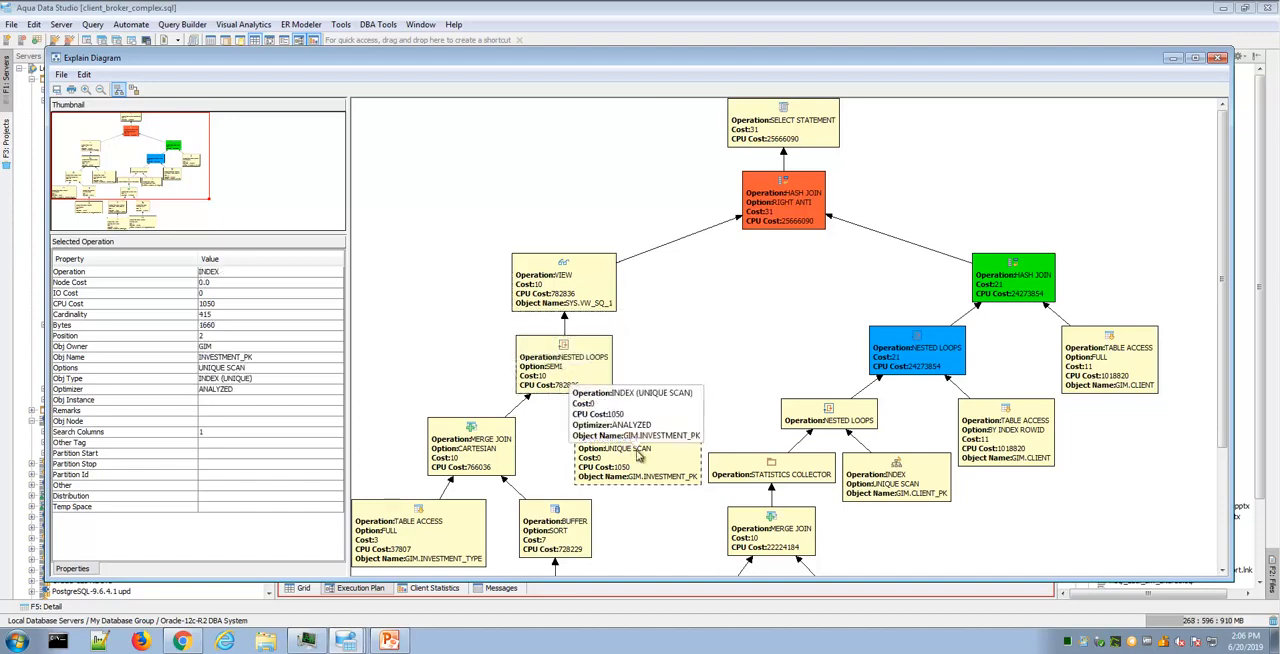
pyautogui.click(1218, 58)
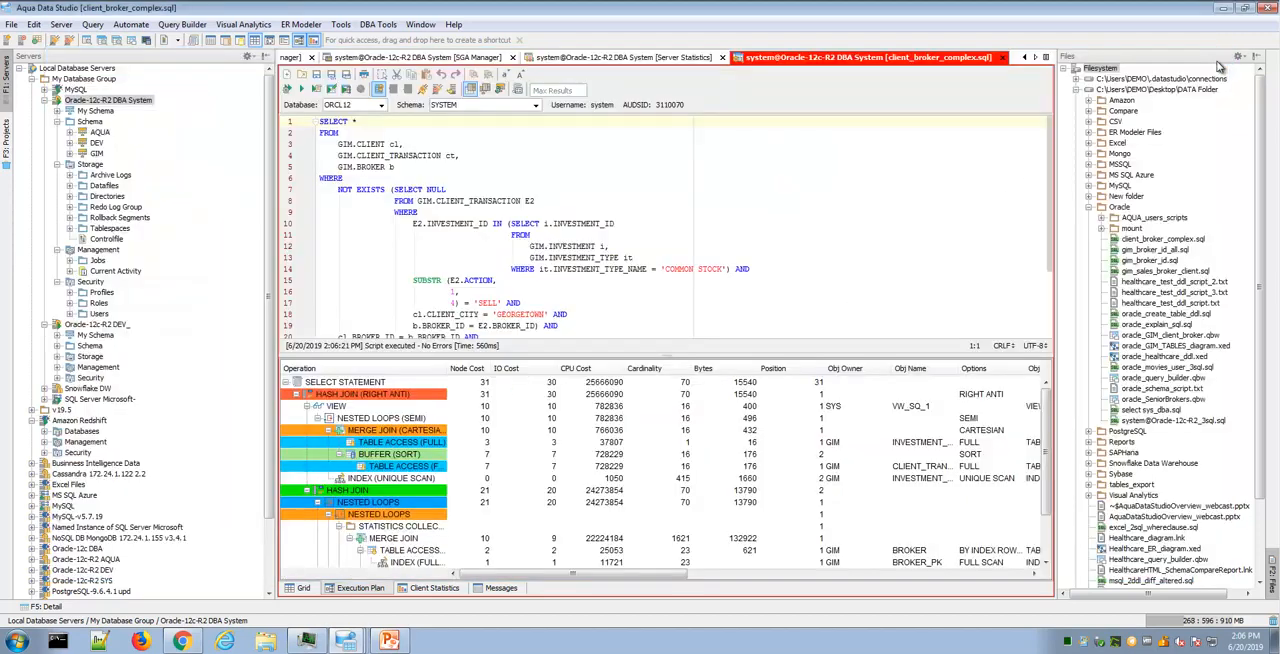
# - Add the execution plan to the Explain WhiteBoard, inspect the Merge Join operation of the second plan, and minimize the whiteboard
pyautogui.rightClick(420, 386)
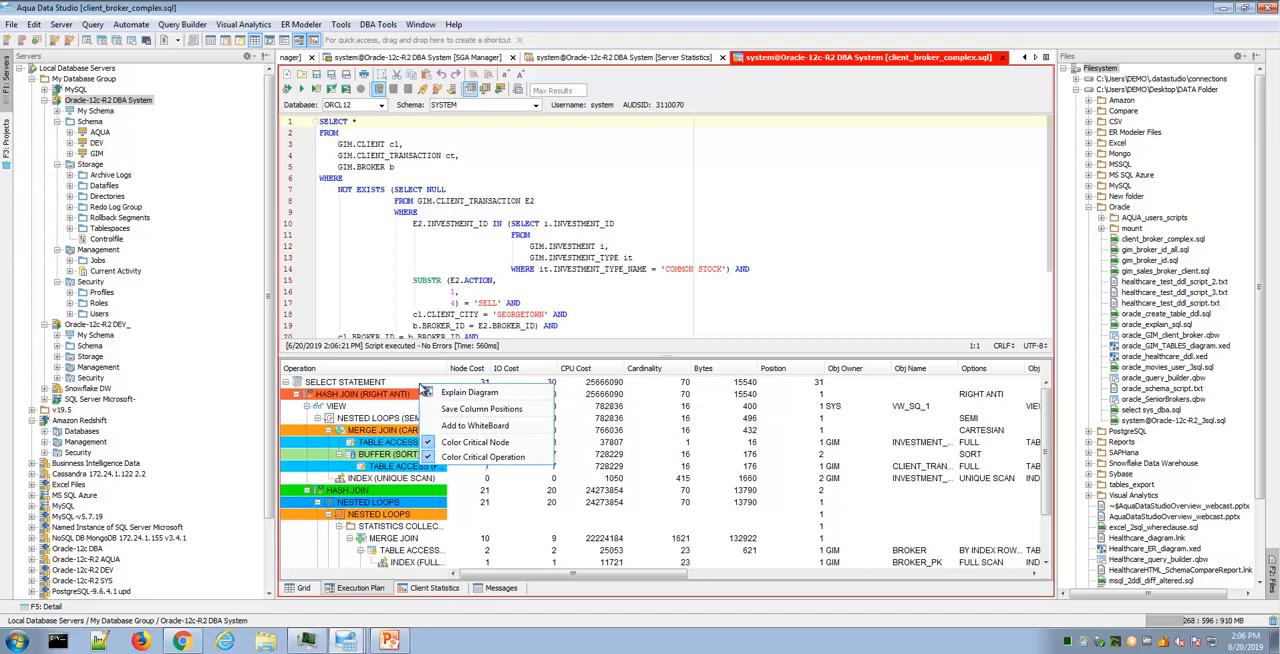
pyautogui.click(509, 427)
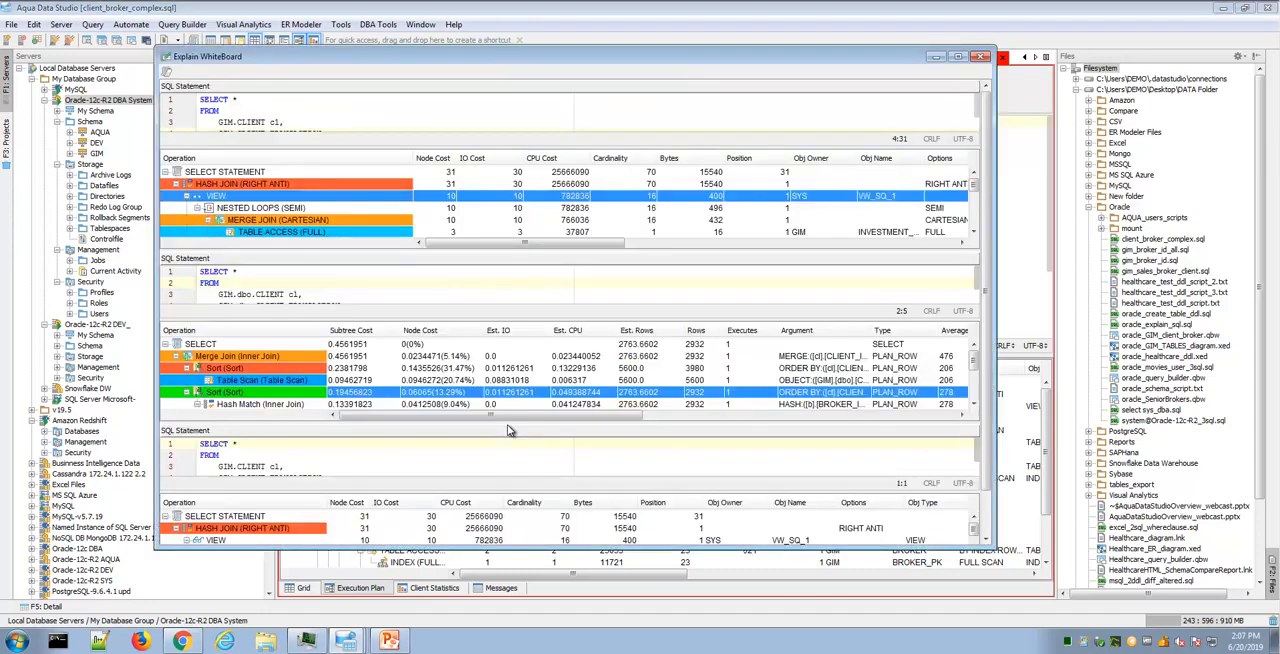
pyautogui.click(696, 357)
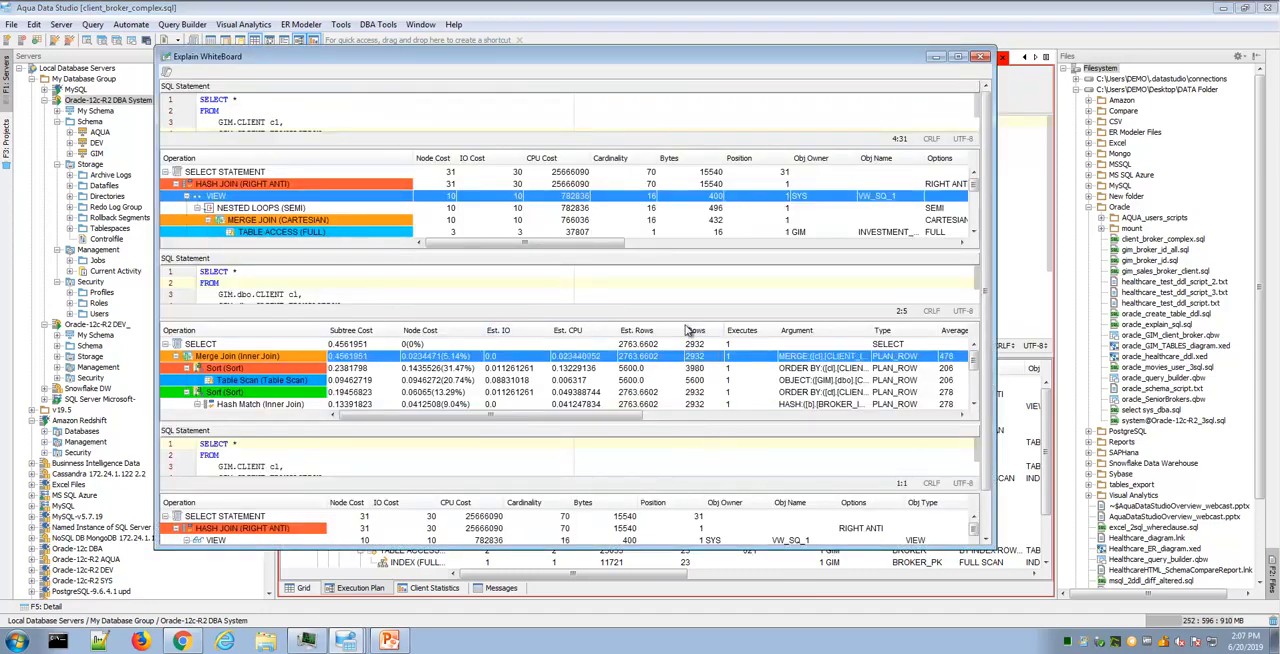
pyautogui.moveTo(671, 67); pyautogui.dragTo(727, 64)
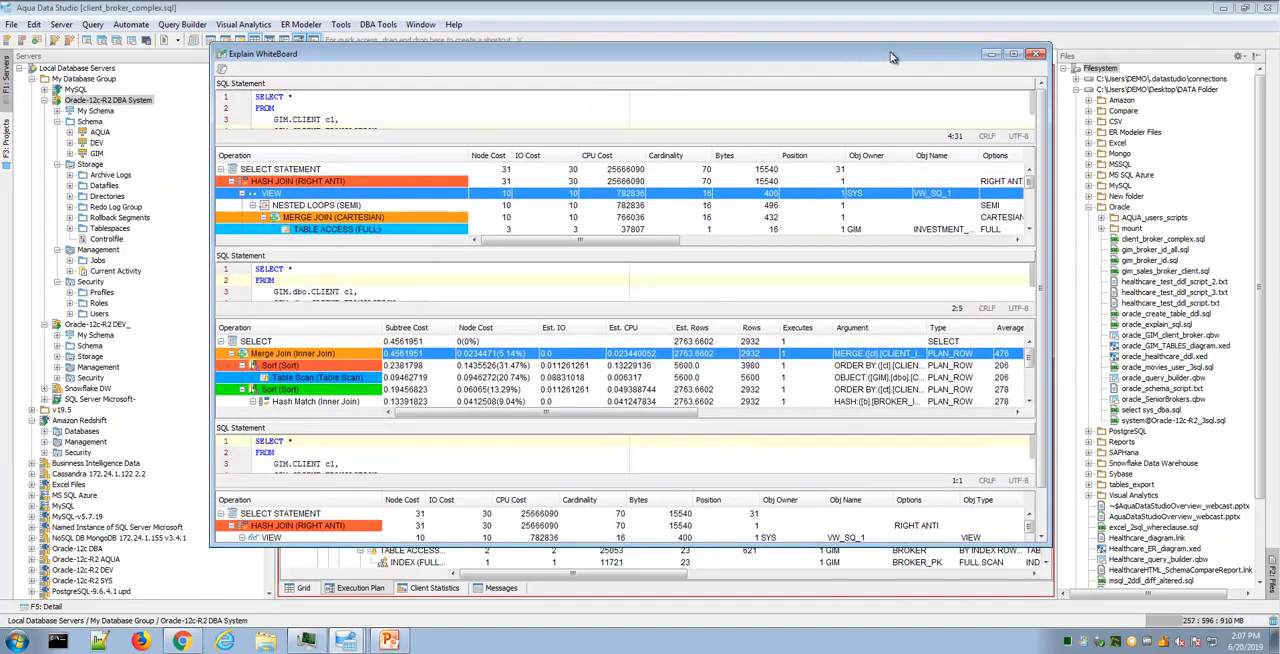
pyautogui.click(990, 55)
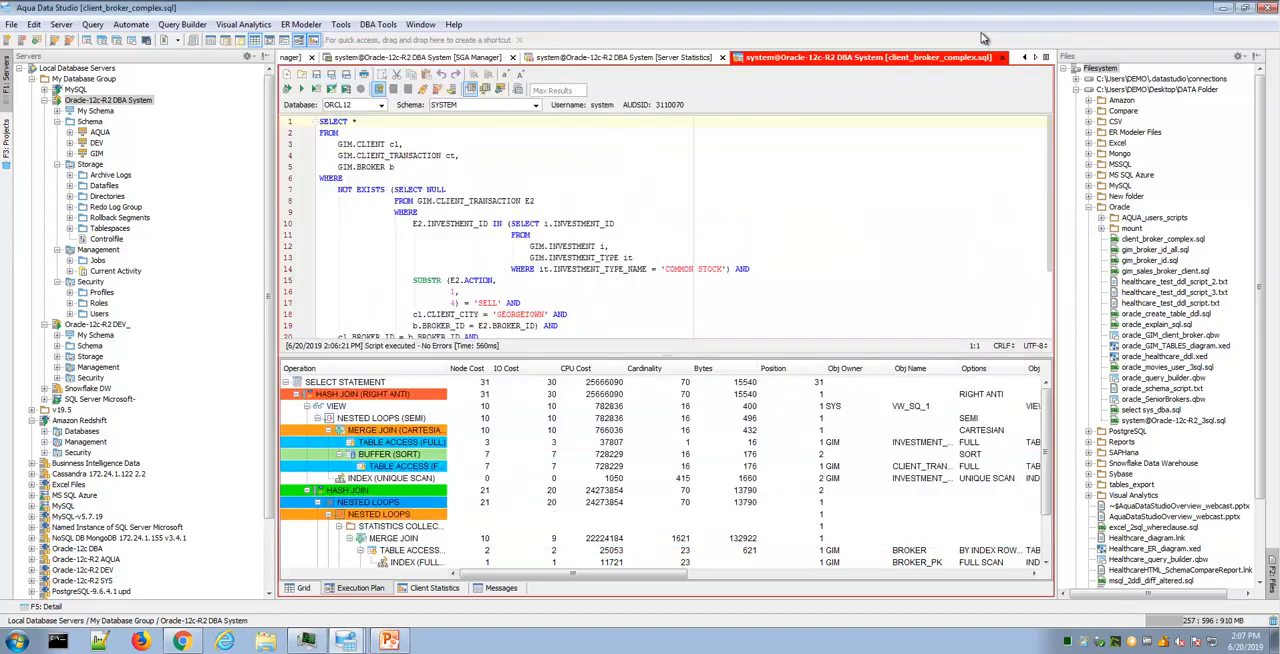
# - Review the query's client statistics and return to its execution plan
pyautogui.click(435, 591)
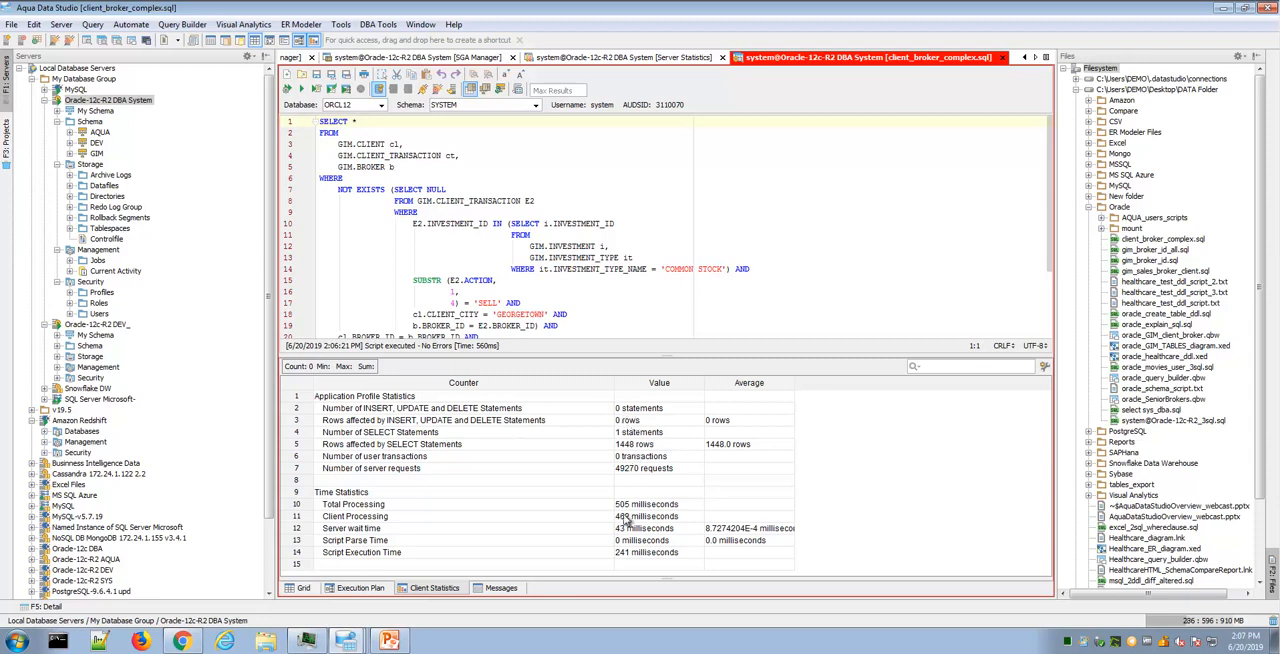
pyautogui.click(377, 590)
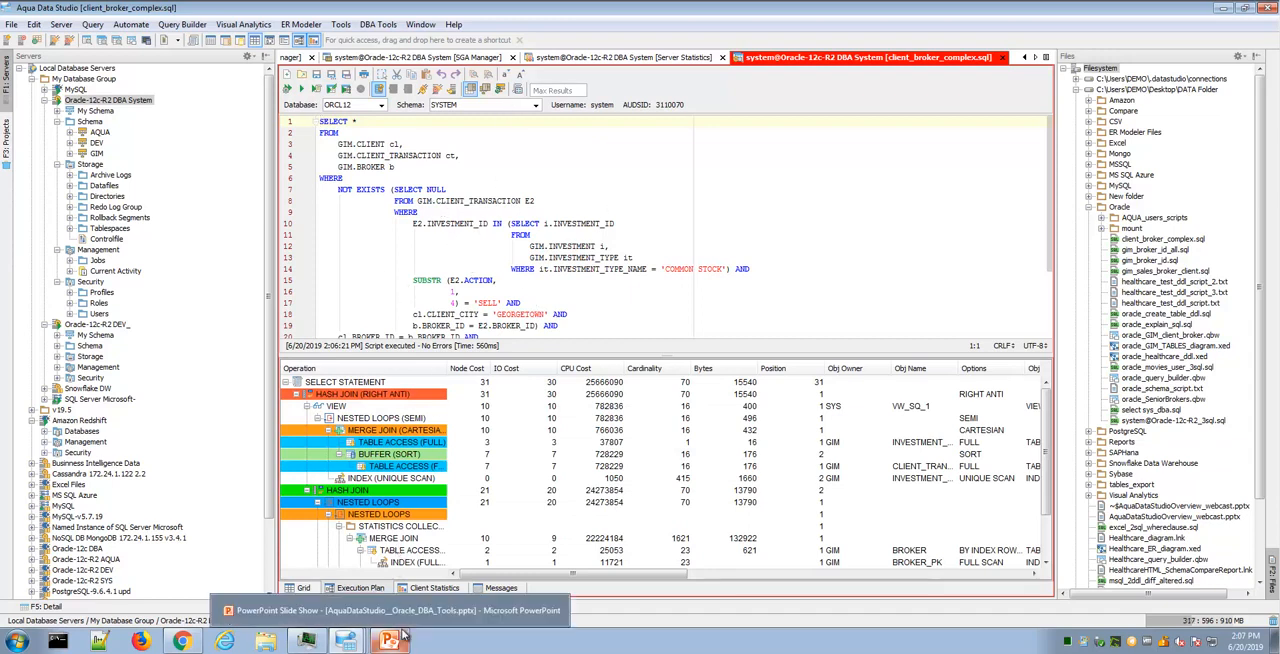
# - Recheck the Oracle DBA Tools slide in PowerPoint and both places in Aqua Data Studio where the Oracle DBA tools are offered
pyautogui.click(405, 614)
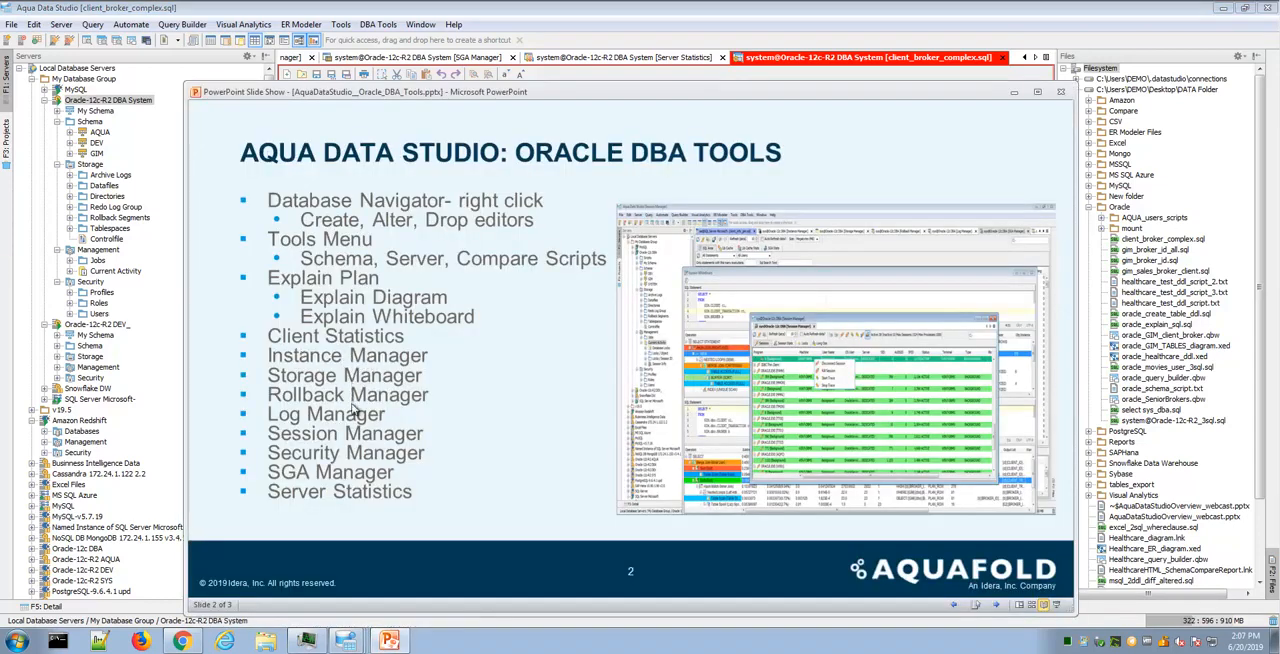
pyautogui.click(1013, 93)
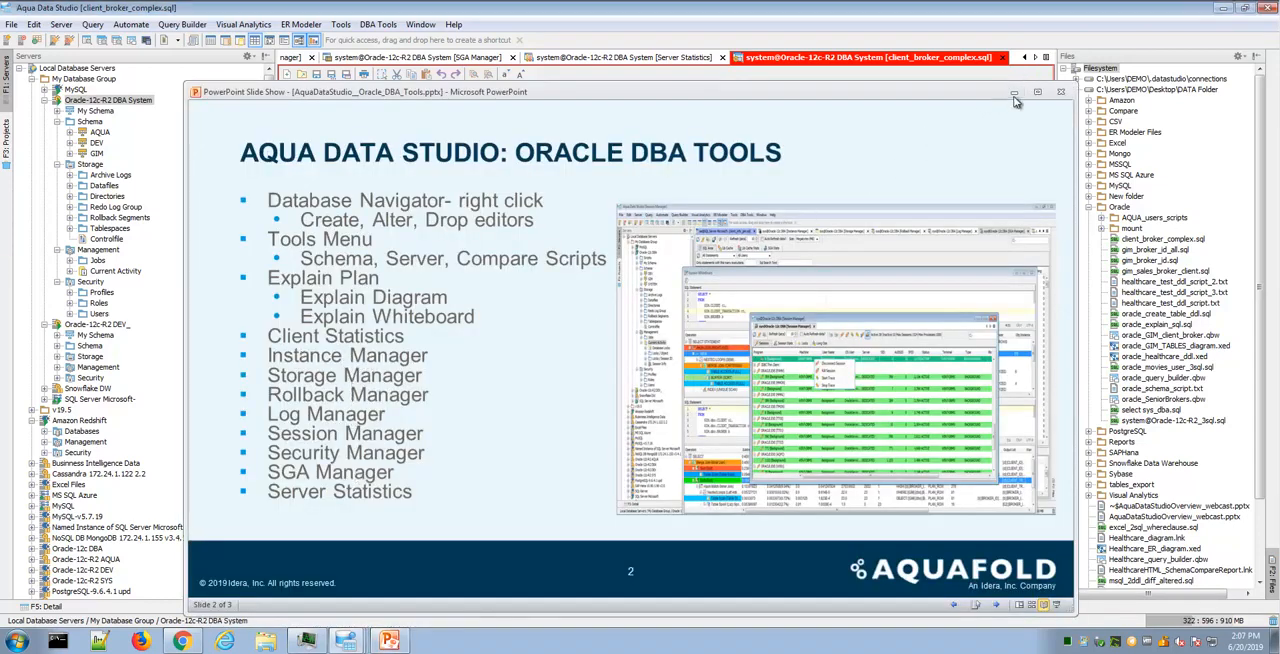
pyautogui.click(378, 24)
pyautogui.moveTo(393, 154)
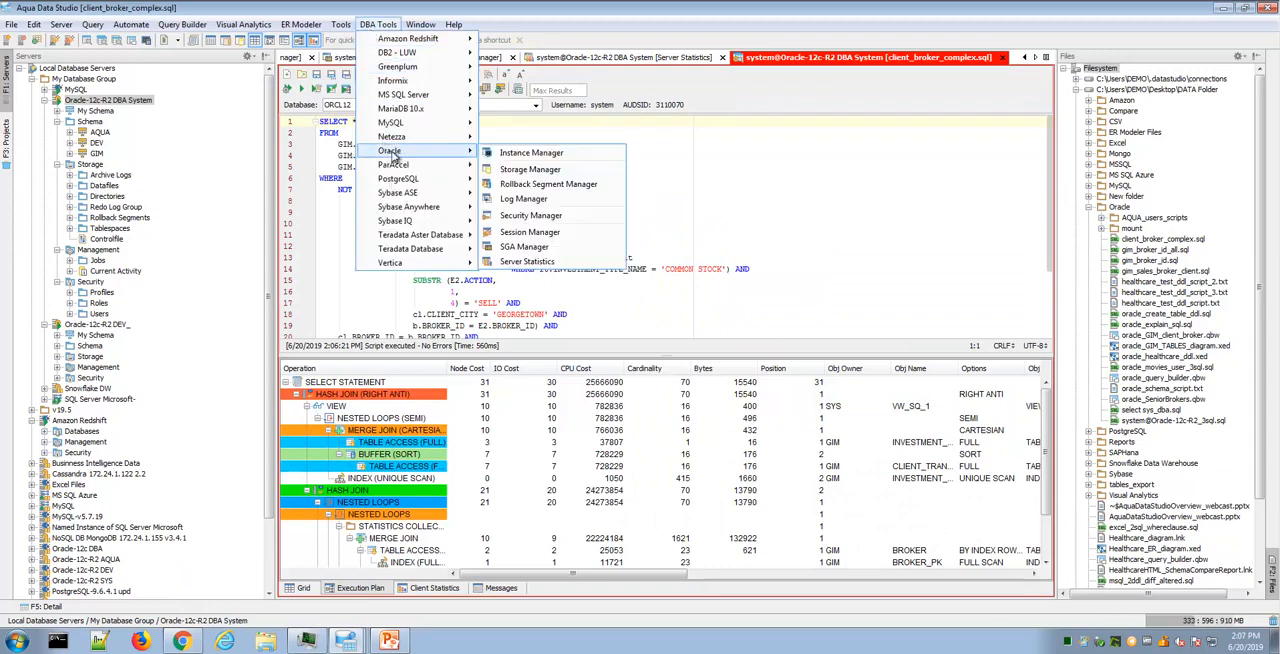
pyautogui.rightClick(147, 102)
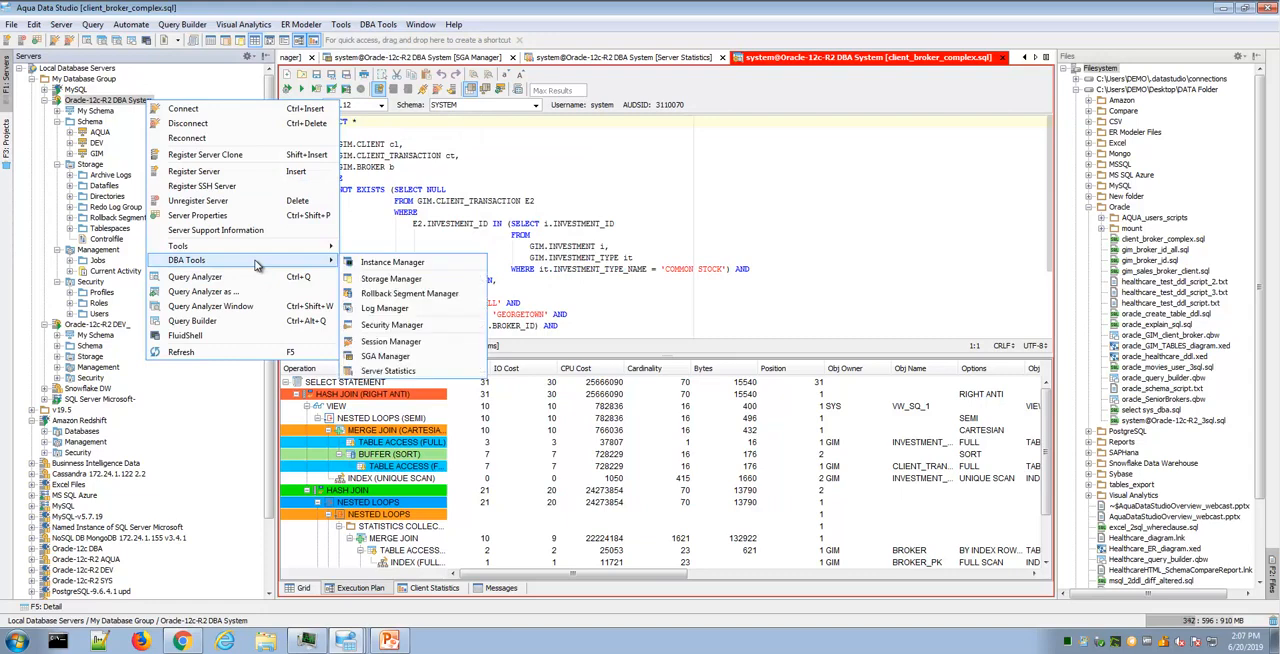
# - Bring up the already open Instance Manager for Oracle-12c-R2 DBA System and narrow the Servers tree to give it more room
pyautogui.click(1024, 58)
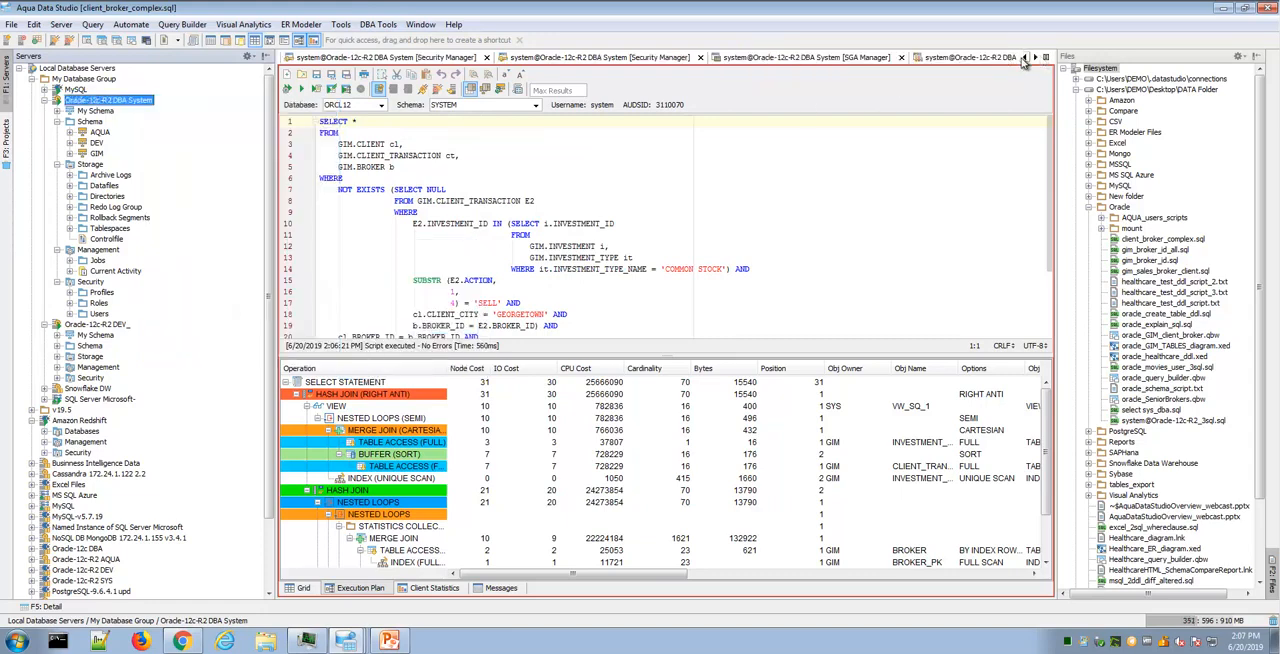
pyautogui.click(1024, 58)
pyautogui.click(1024, 58)
pyautogui.click(1024, 58)
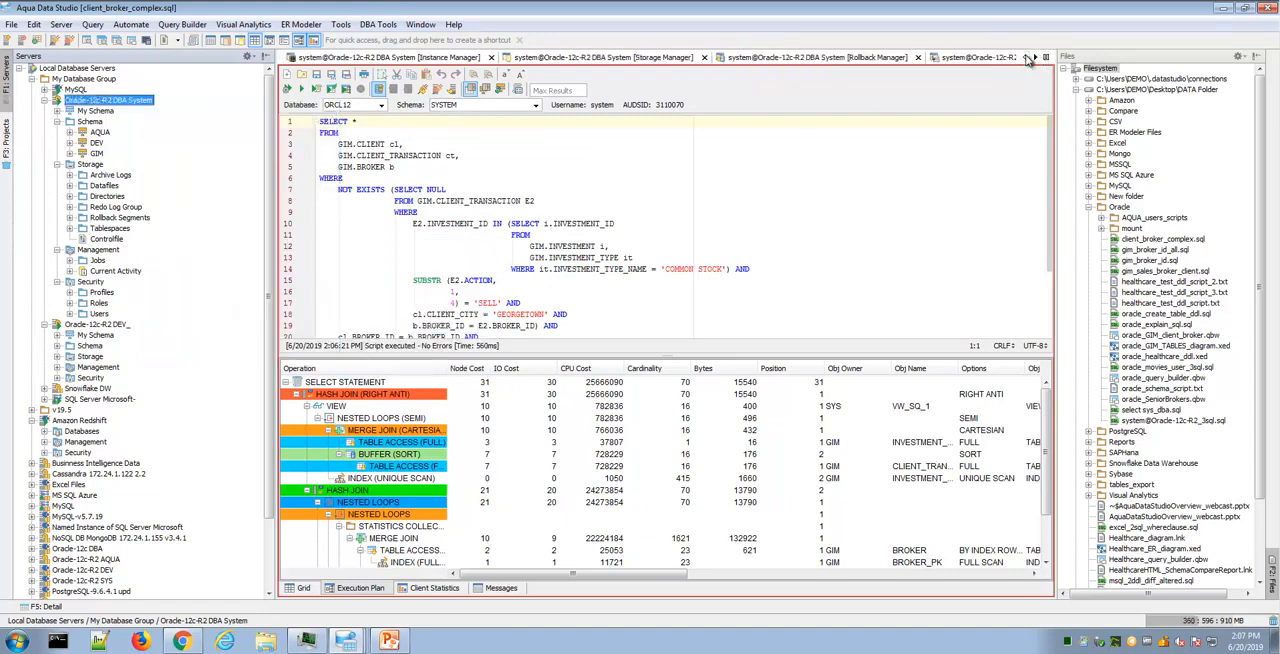
pyautogui.click(408, 58)
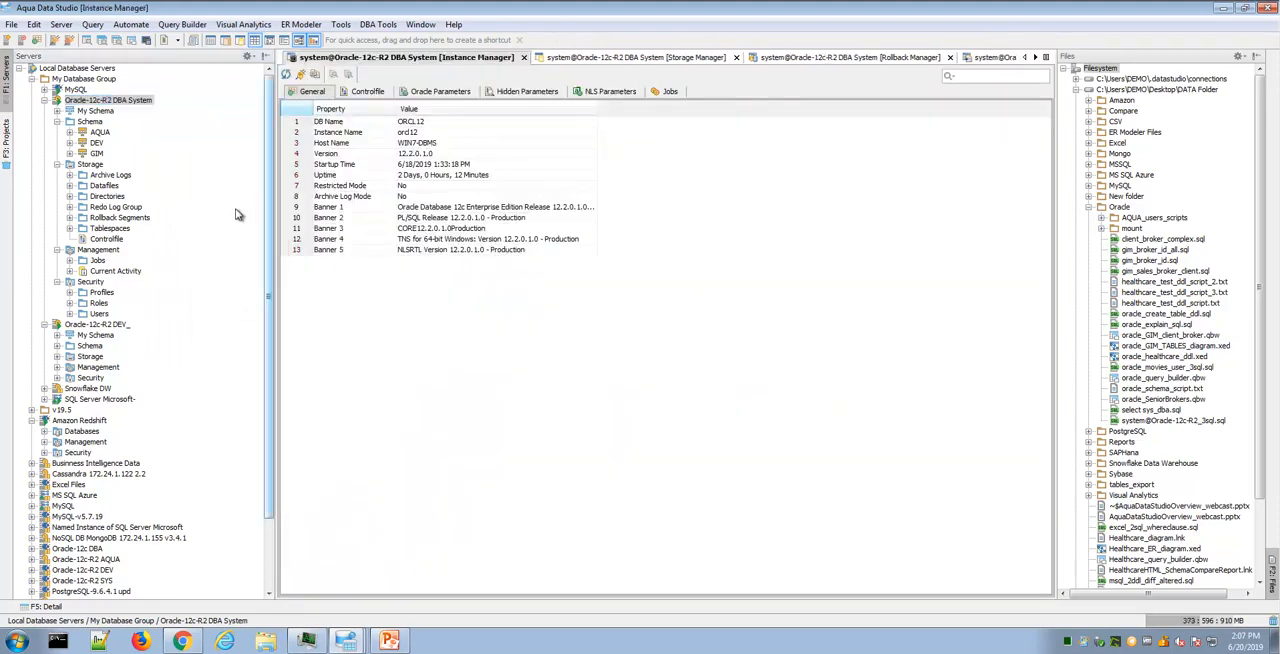
pyautogui.moveTo(272, 230); pyautogui.dragTo(224, 230)
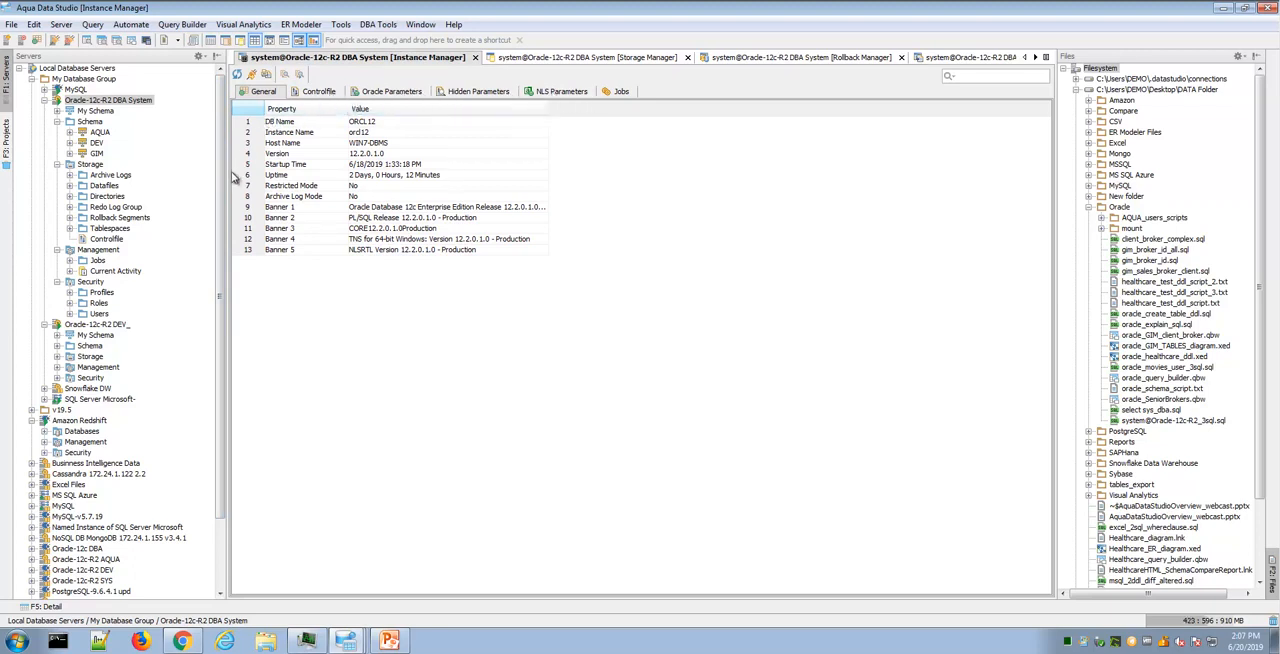
# - Locate the Instance Manager among the server's DBA tools and review the instance's control file, Oracle parameters and jobs
pyautogui.rightClick(152, 102)
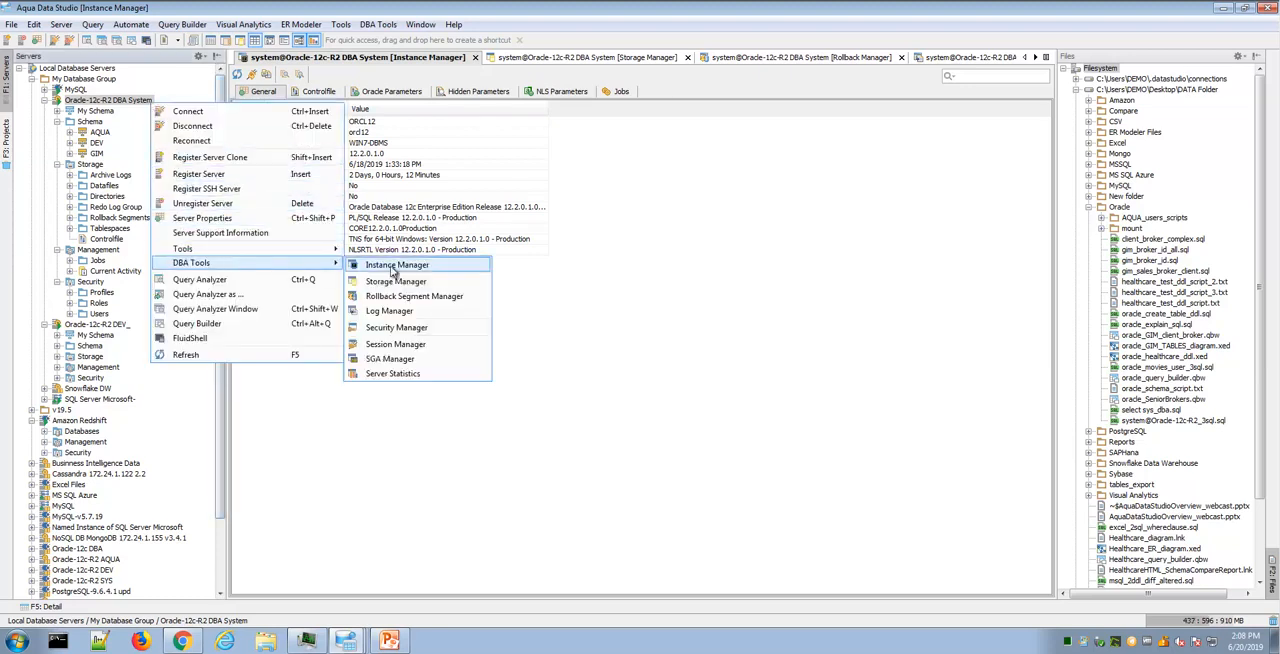
pyautogui.click(559, 318)
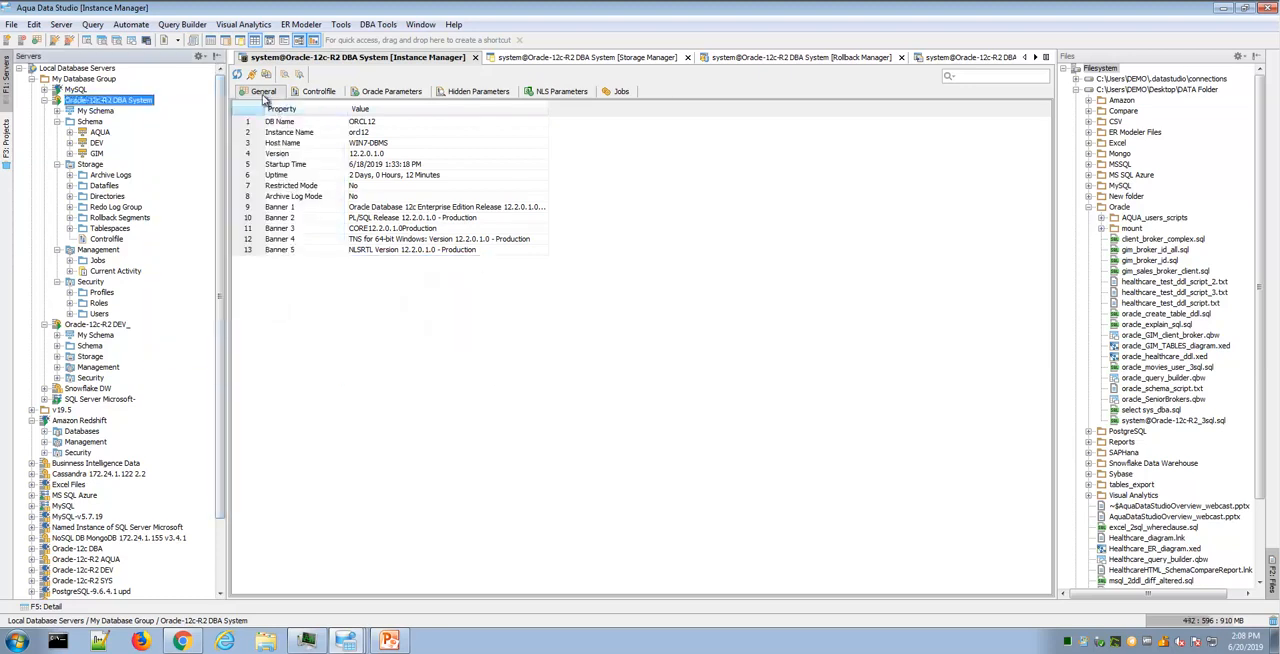
pyautogui.click(319, 92)
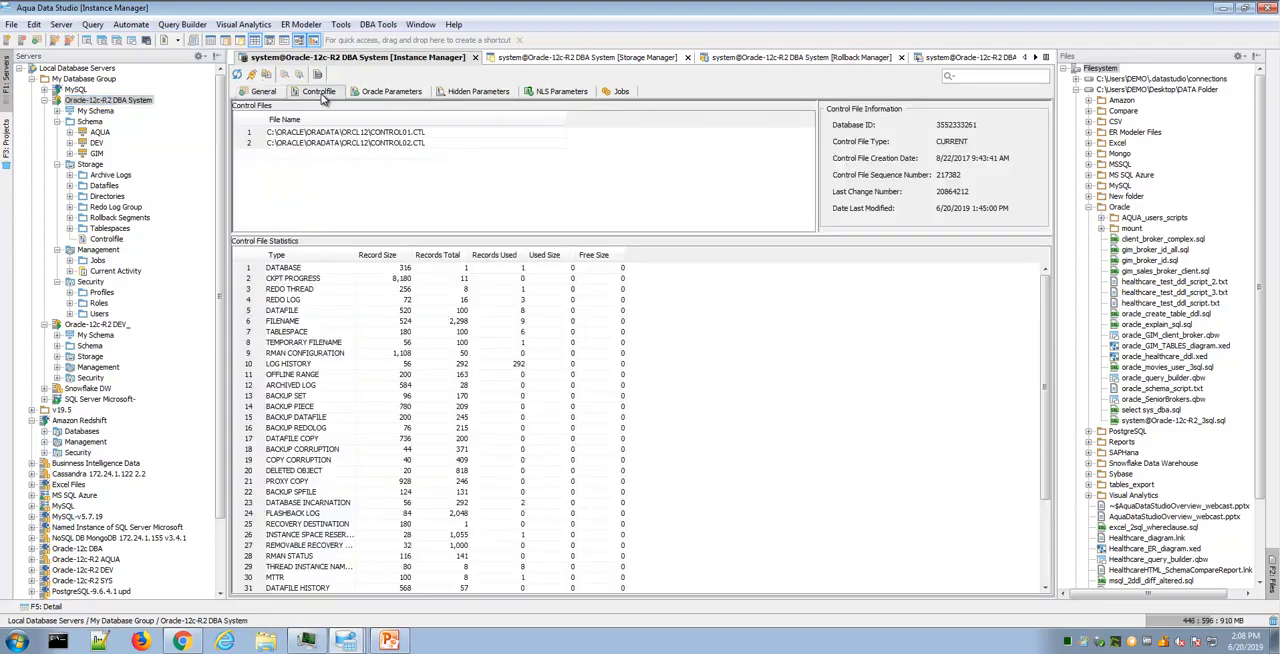
pyautogui.click(382, 92)
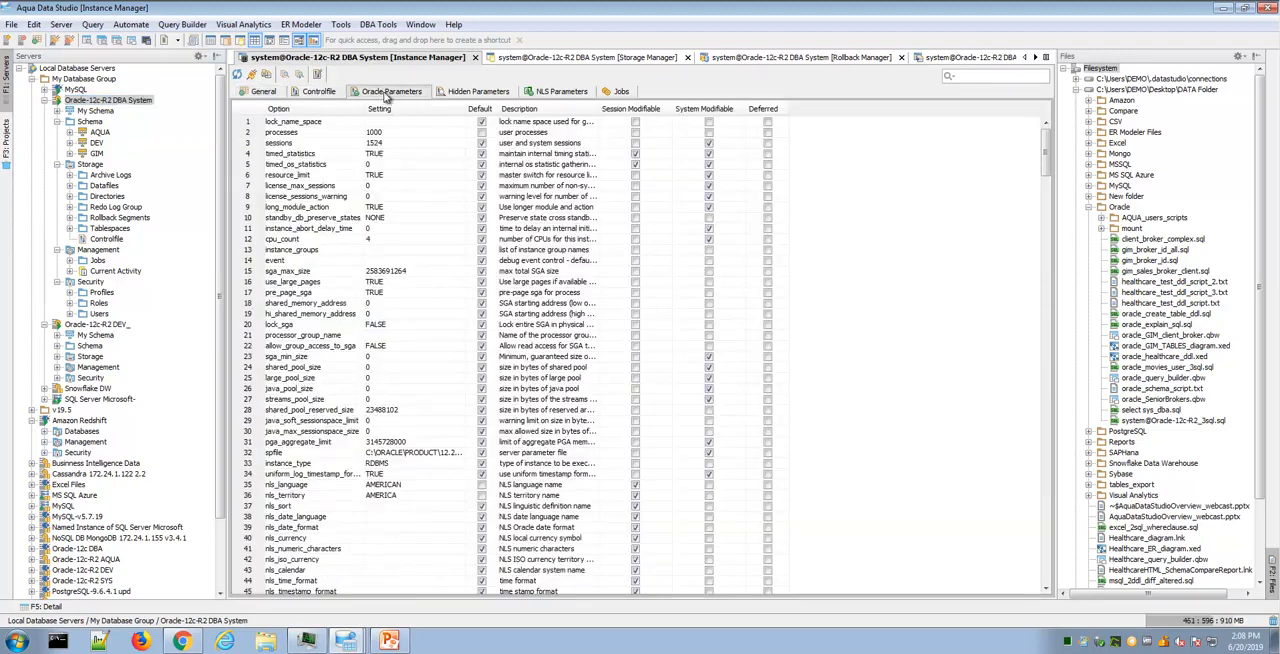
pyautogui.click(620, 92)
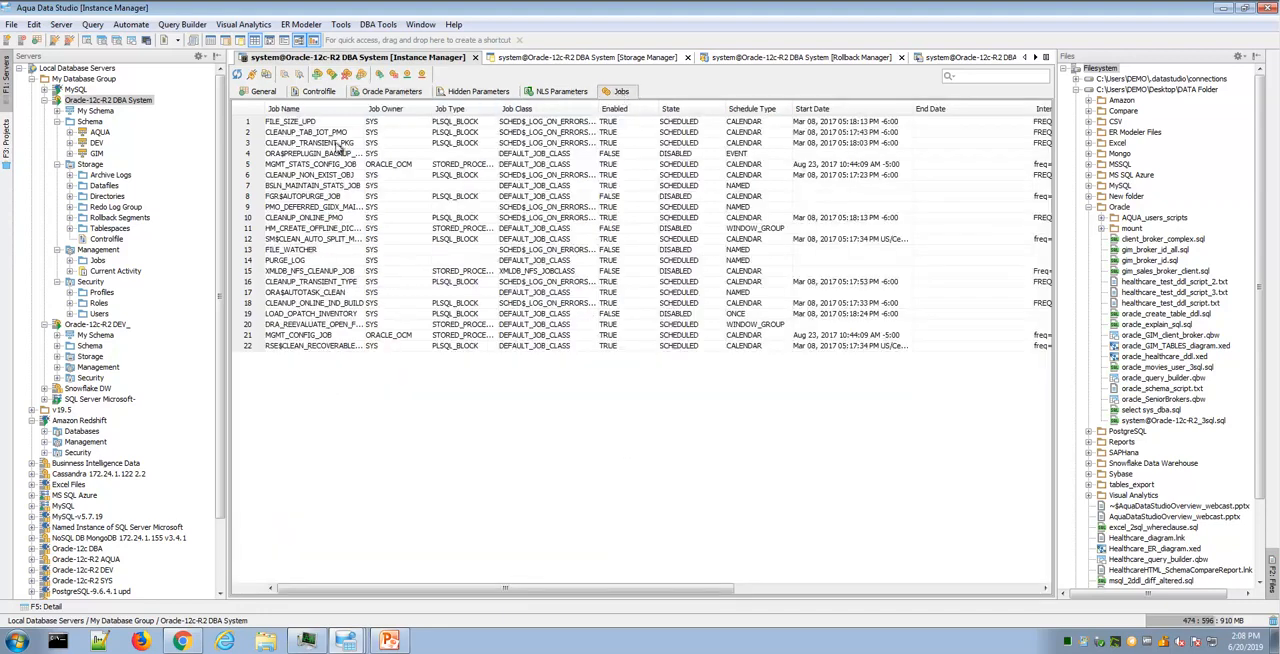
# - Check the actions offered for jobs in the Instance Manager and for ORACLE_OCM.MGMT_STATS_CONFIG_JOB in the expanded Jobs folder of the server tree
pyautogui.rightClick(316, 146)
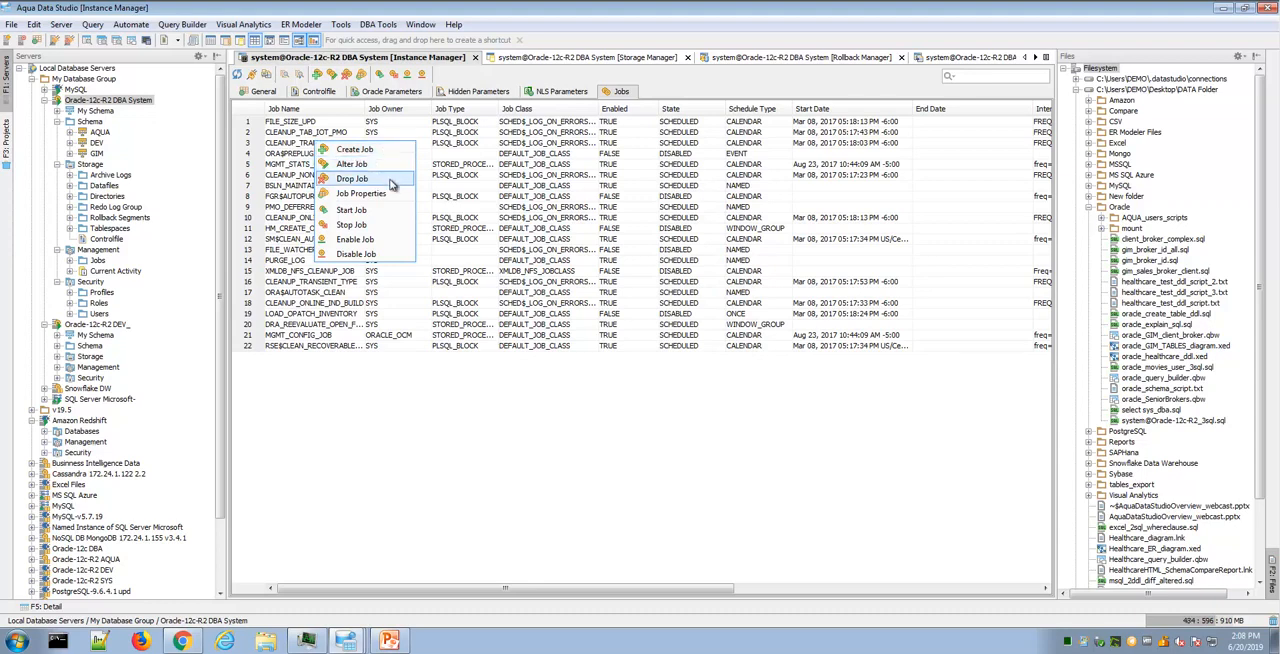
pyautogui.click(69, 261)
pyautogui.rightClick(134, 286)
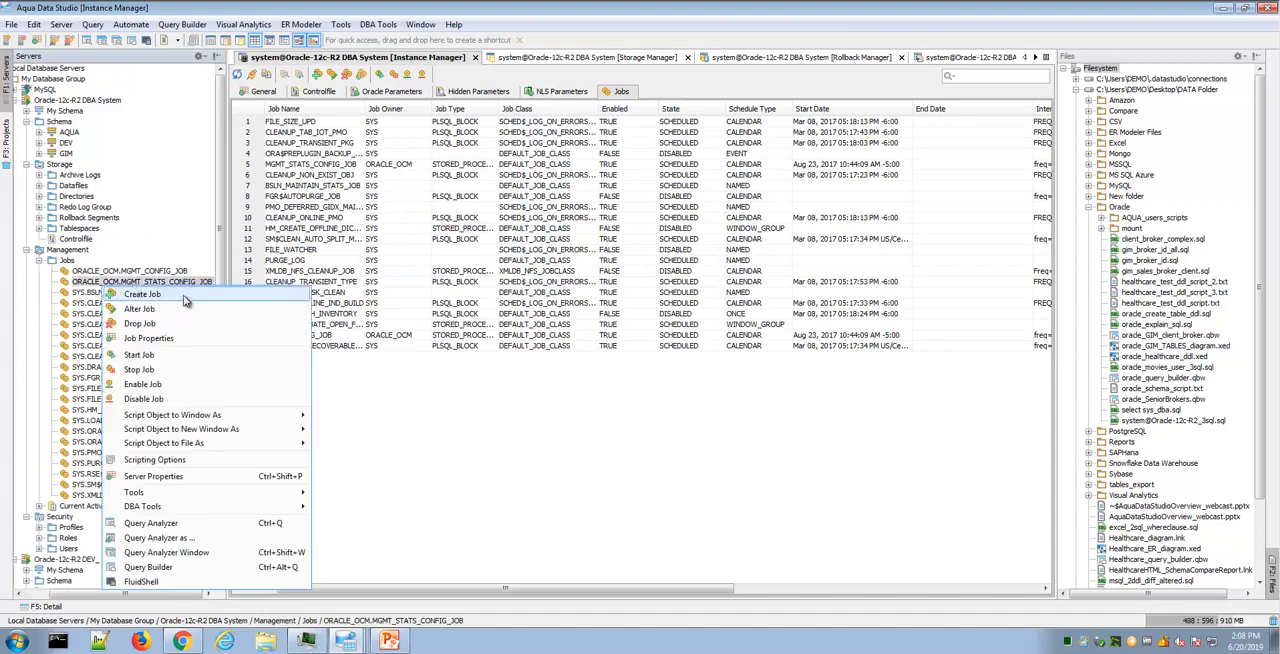
pyautogui.press('Escape')
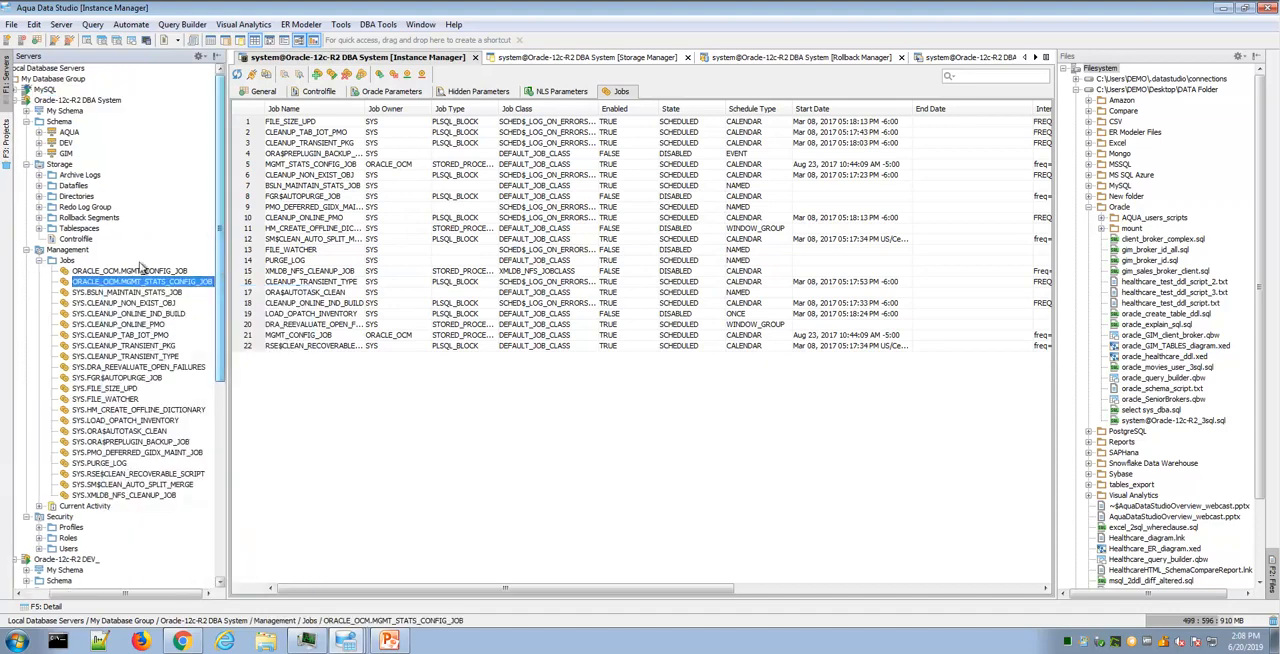
# - Collapse the Jobs folder in the server tree and review the Storage Manager's tablespaces and the actions offered for them
pyautogui.click(40, 260)
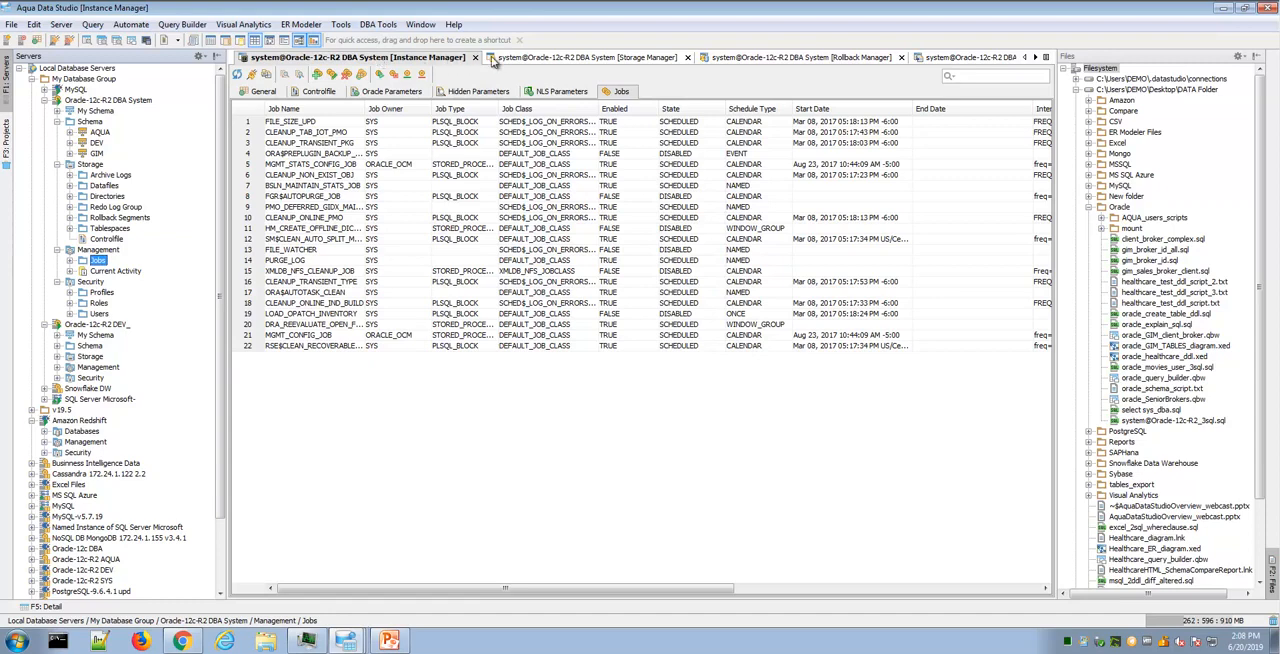
pyautogui.click(530, 61)
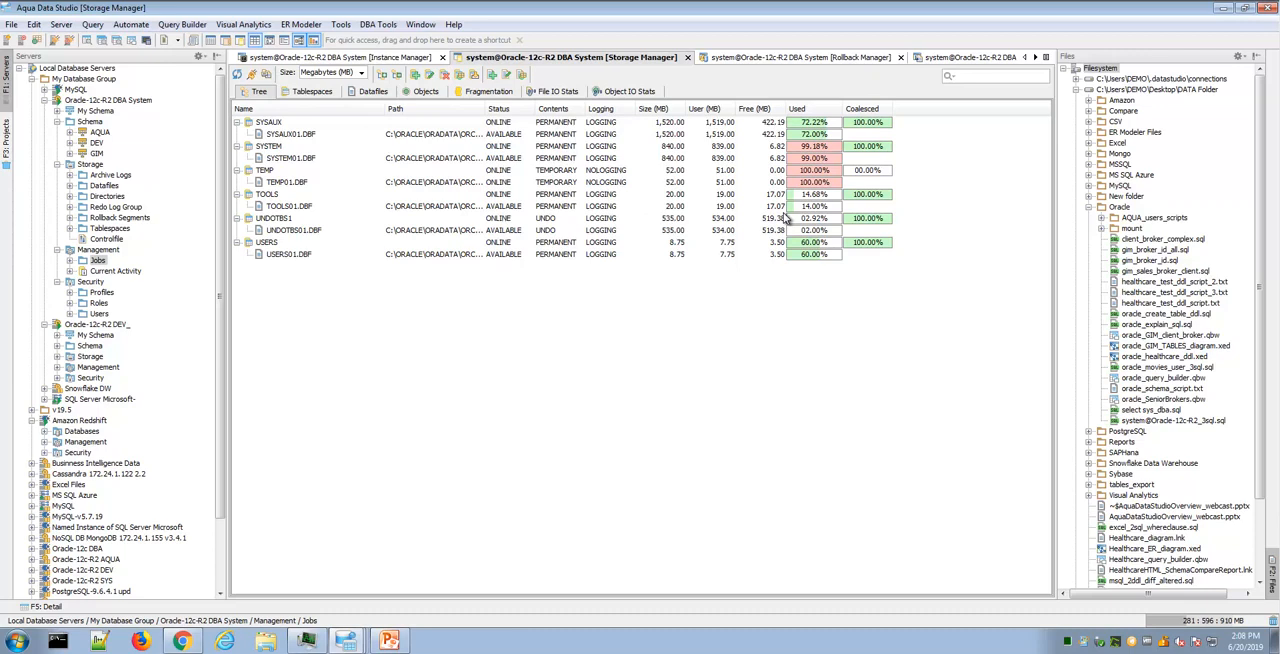
pyautogui.click(312, 92)
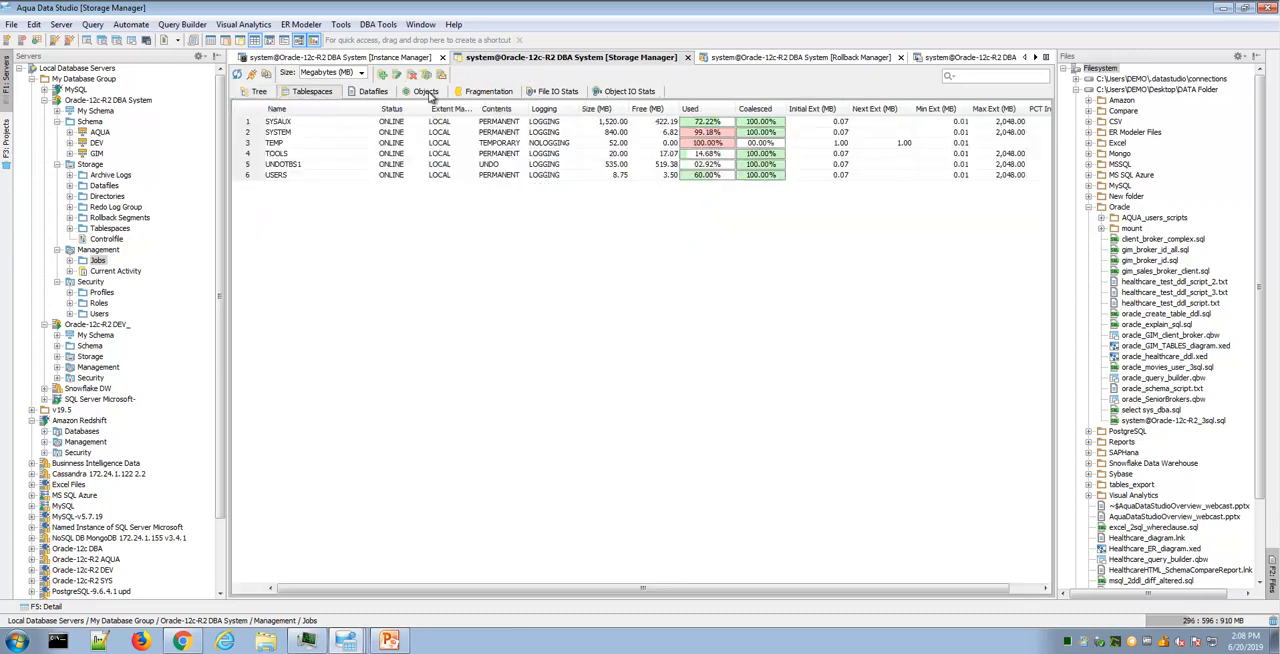
pyautogui.rightClick(305, 128)
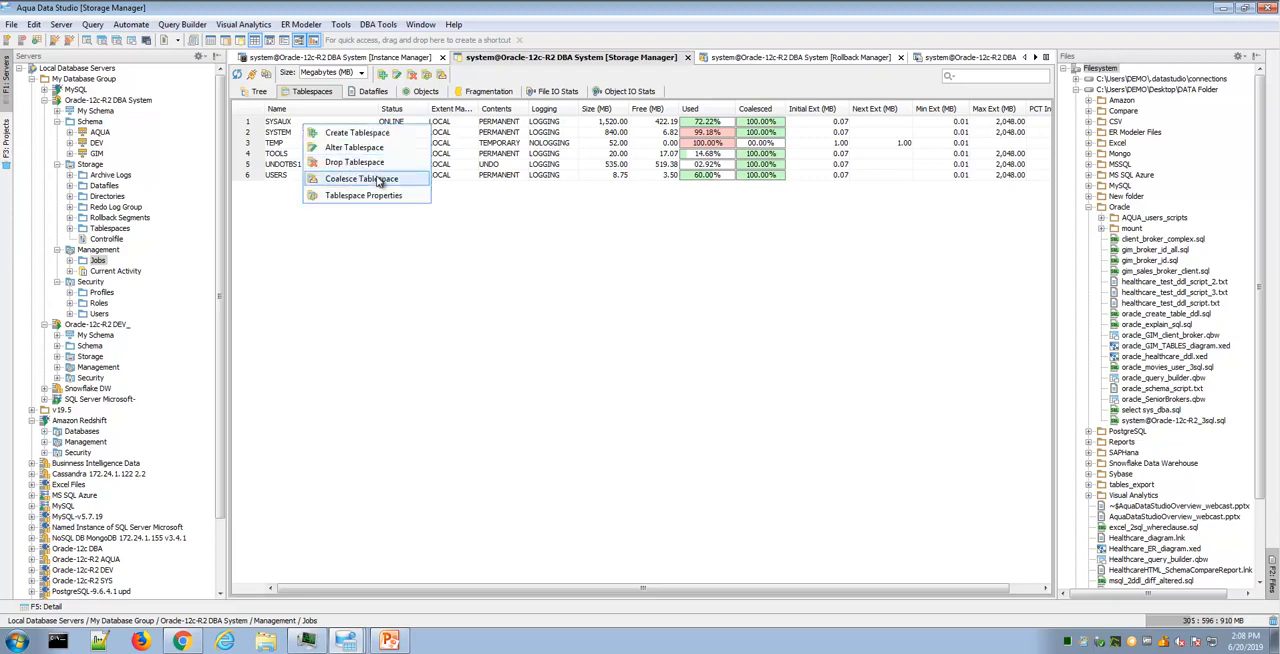
pyautogui.click(462, 227)
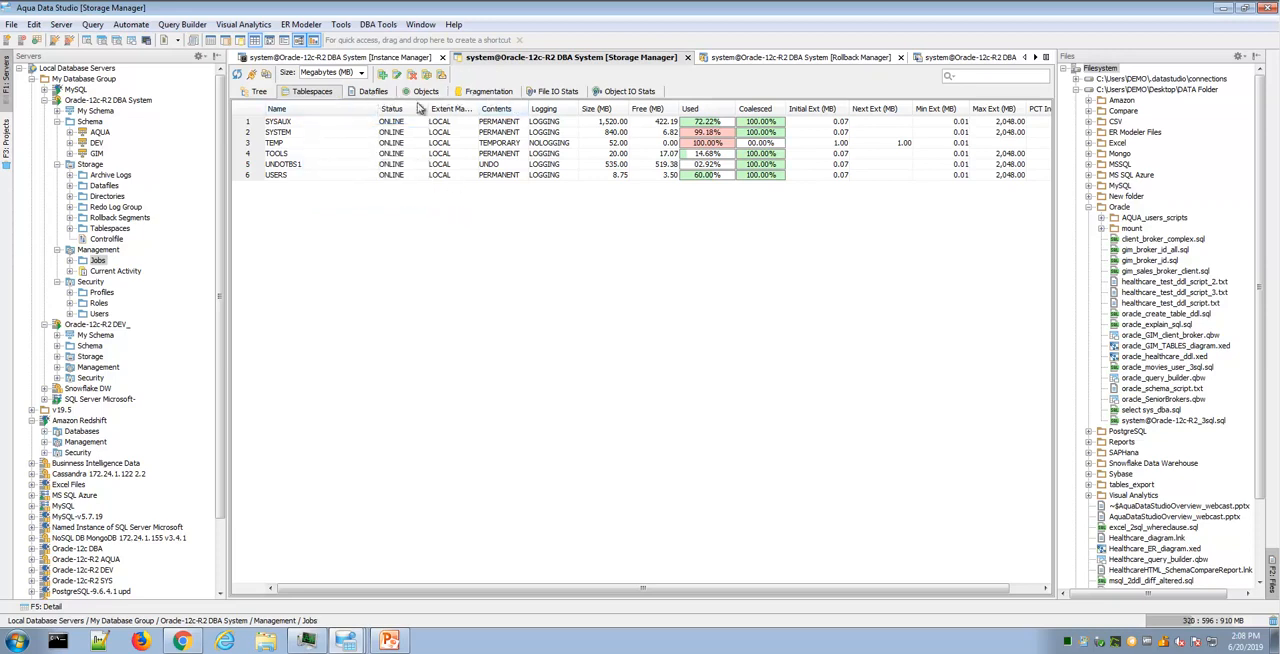
# - Review the Rollback Manager, locate it among the Oracle DBA tools, and check the actions offered for rollback segments
pyautogui.click(766, 59)
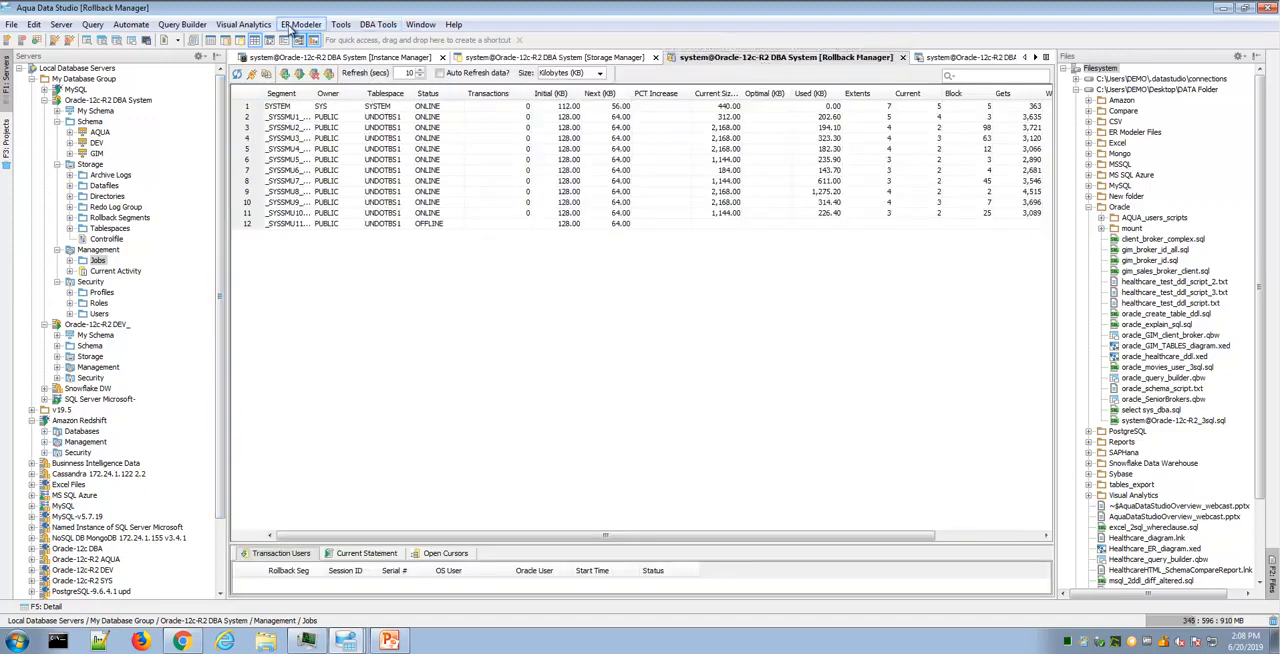
pyautogui.click(341, 25)
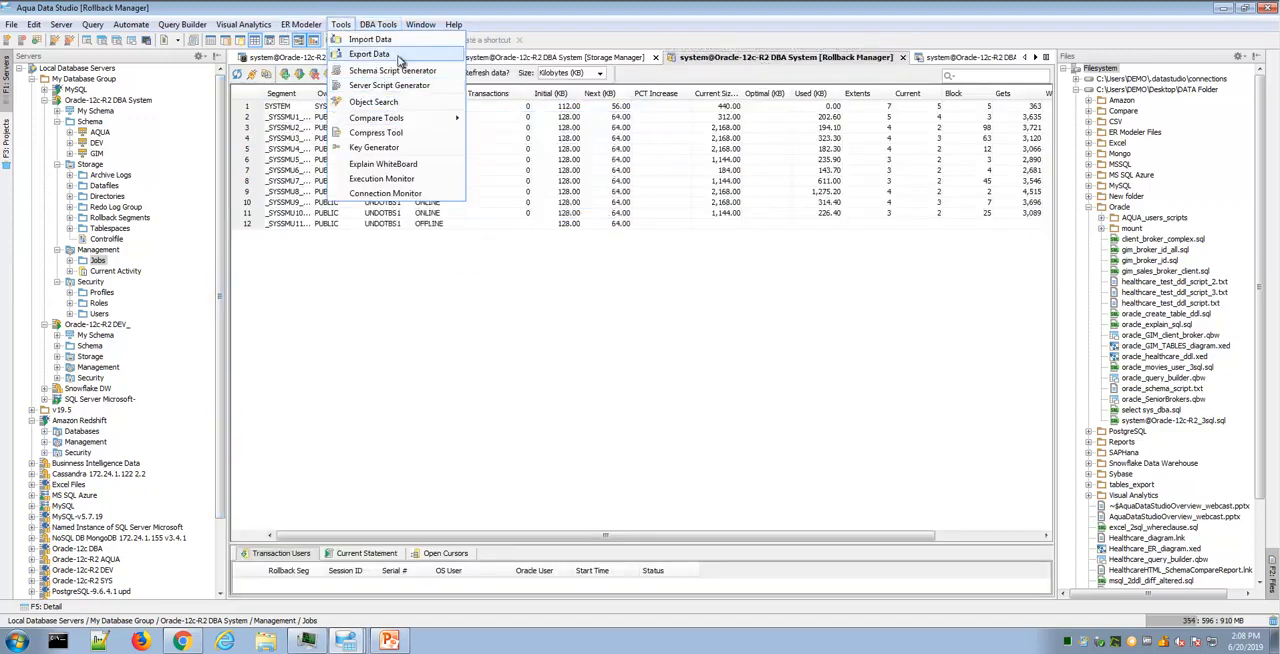
pyautogui.moveTo(378, 24)
pyautogui.moveTo(420, 160)
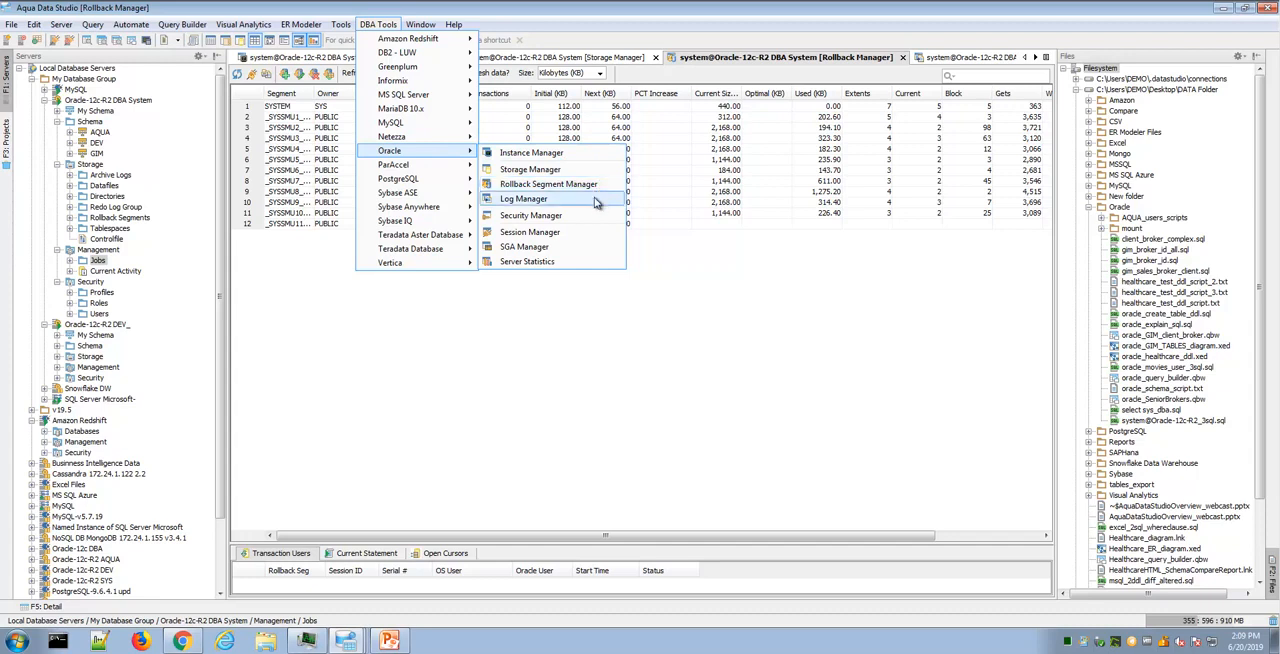
pyautogui.click(789, 56)
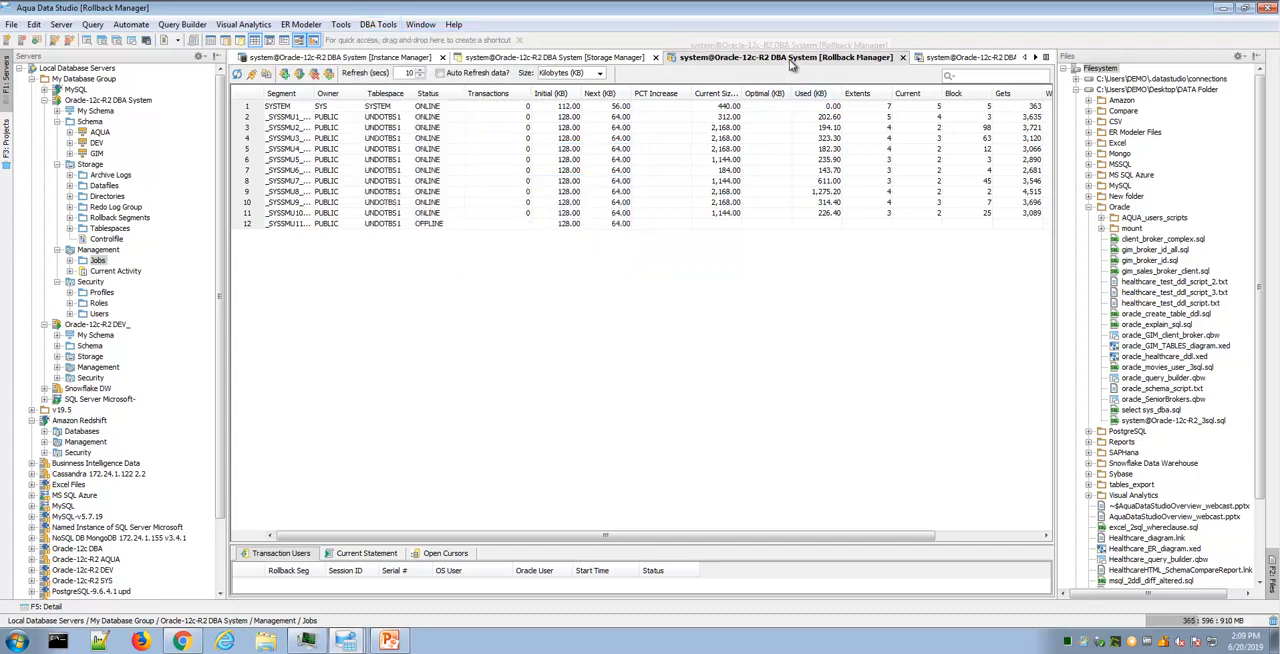
pyautogui.rightClick(327, 125)
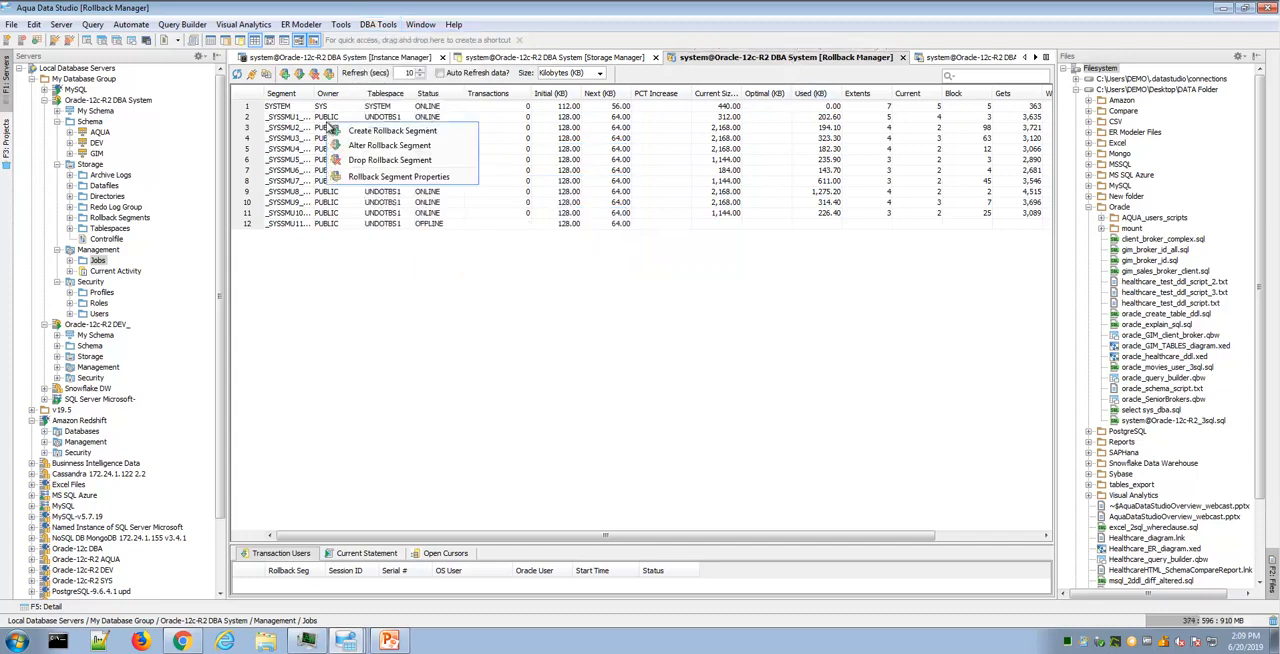
pyautogui.click(717, 80)
# - Review the redo log groups in the Log Manager and look through the other open DBA tool tabs
pyautogui.click(961, 62)
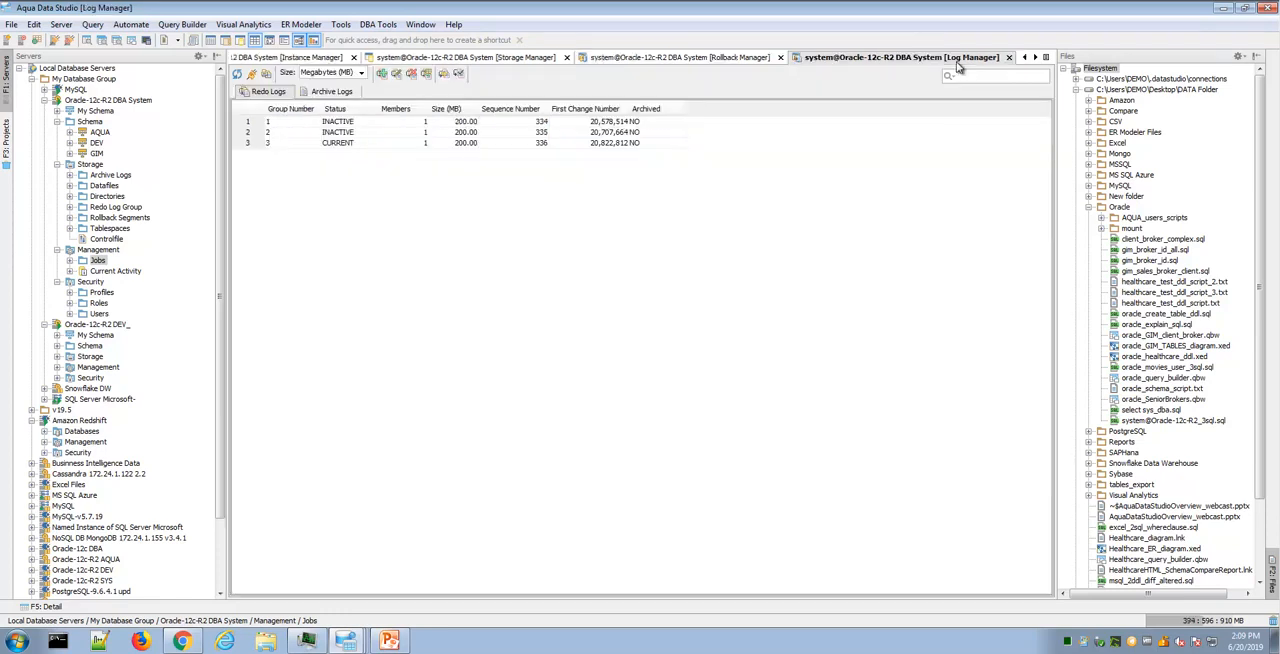
pyautogui.click(294, 122)
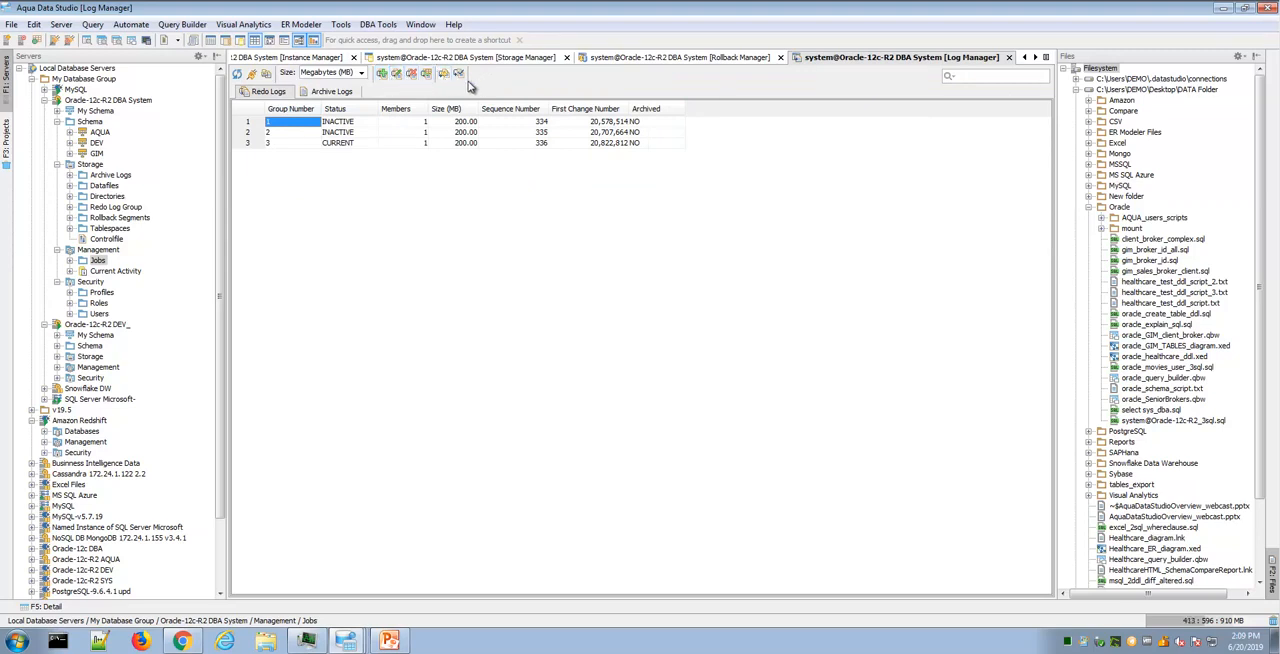
pyautogui.click(1035, 59)
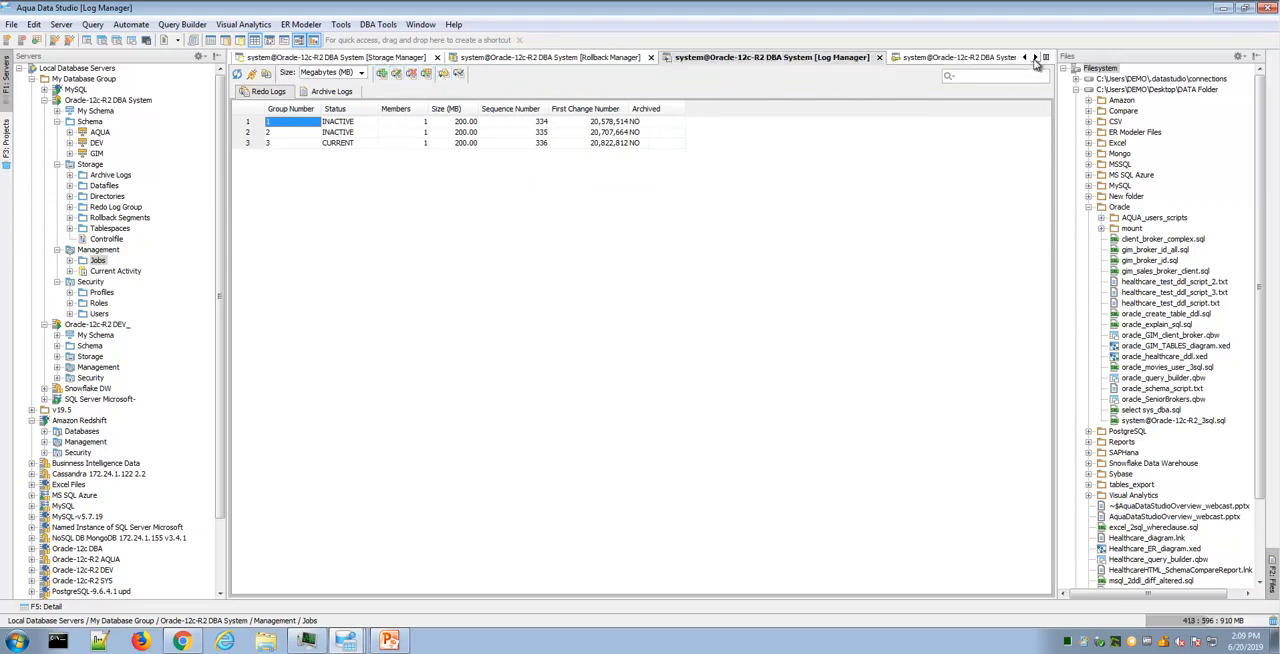
pyautogui.click(1035, 59)
pyautogui.click(1035, 59)
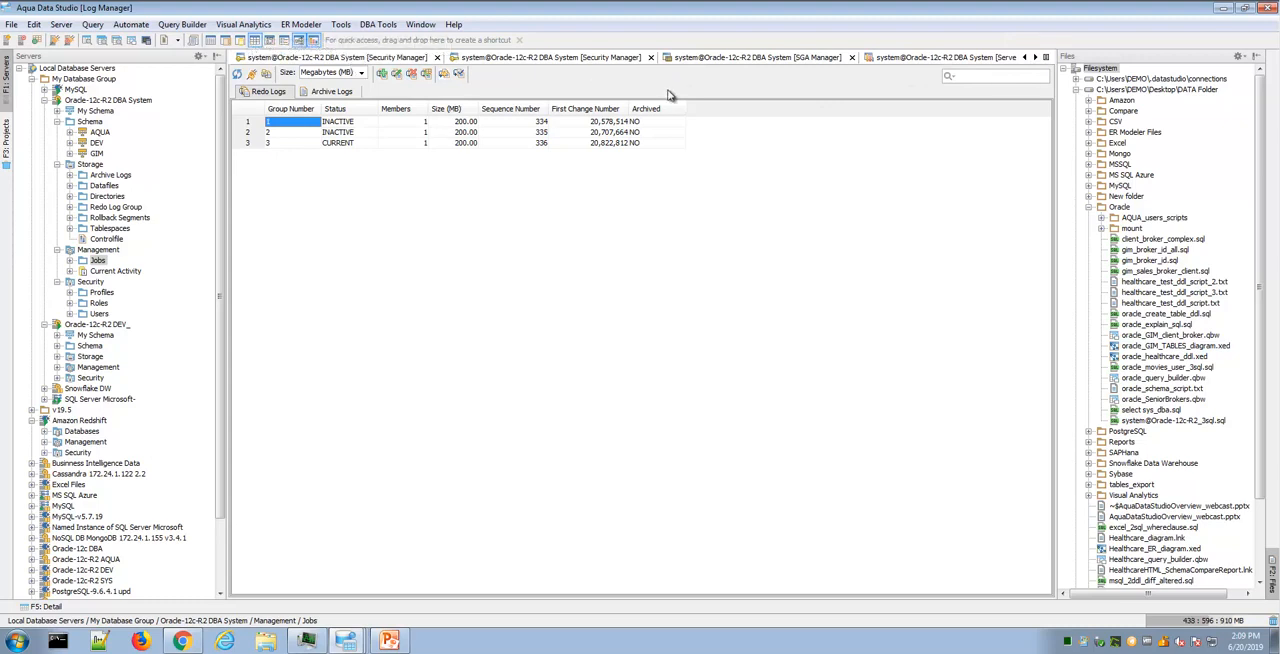
pyautogui.click(1025, 58)
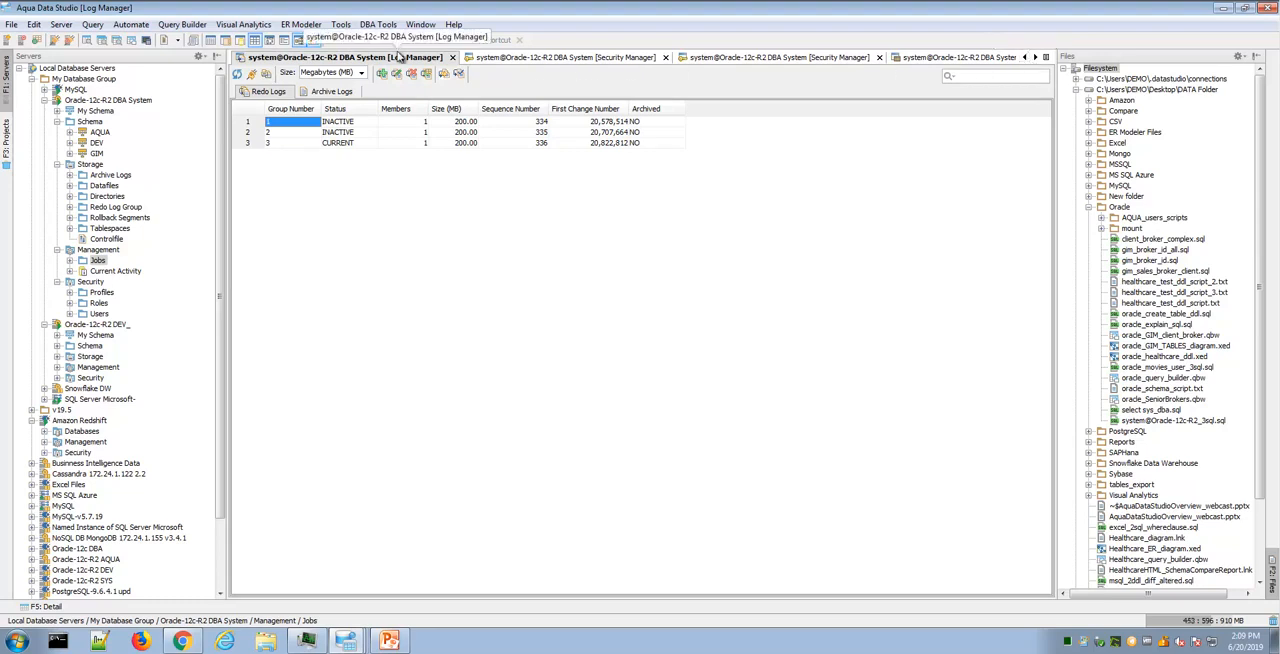
# - Open the Session Manager for Oracle-12c-R2 DBA System and check the actions offered for background session 763
pyautogui.rightClick(148, 101)
pyautogui.moveTo(224, 262)
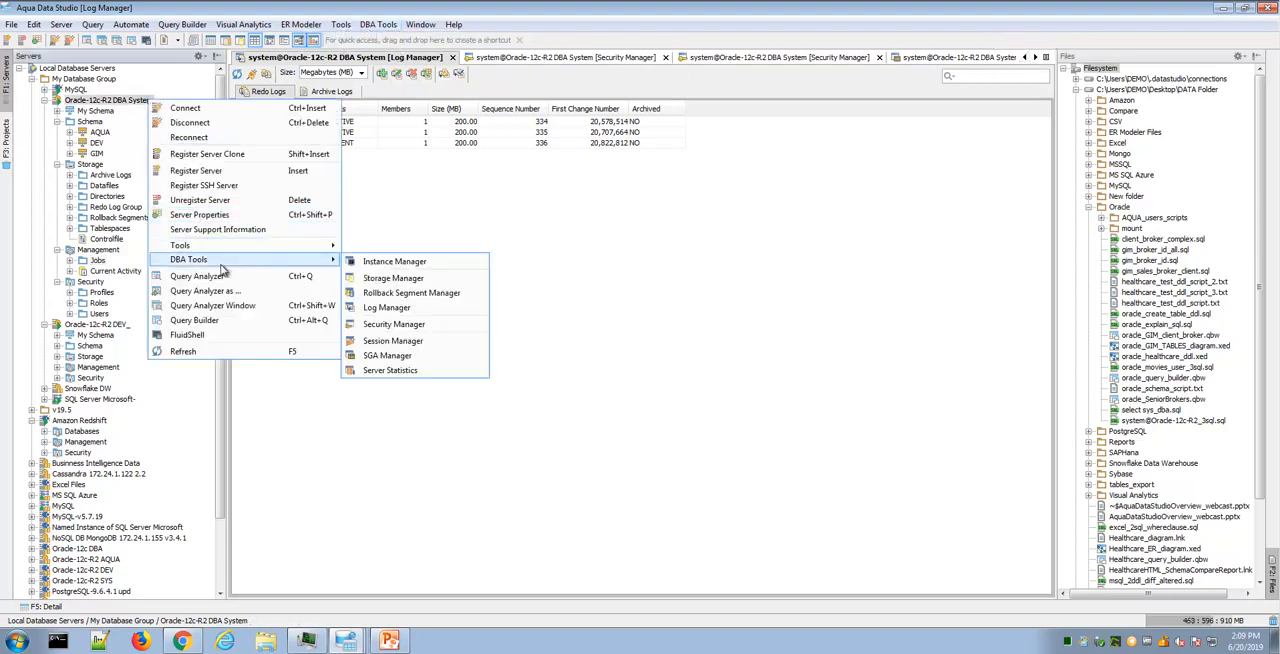
pyautogui.click(433, 347)
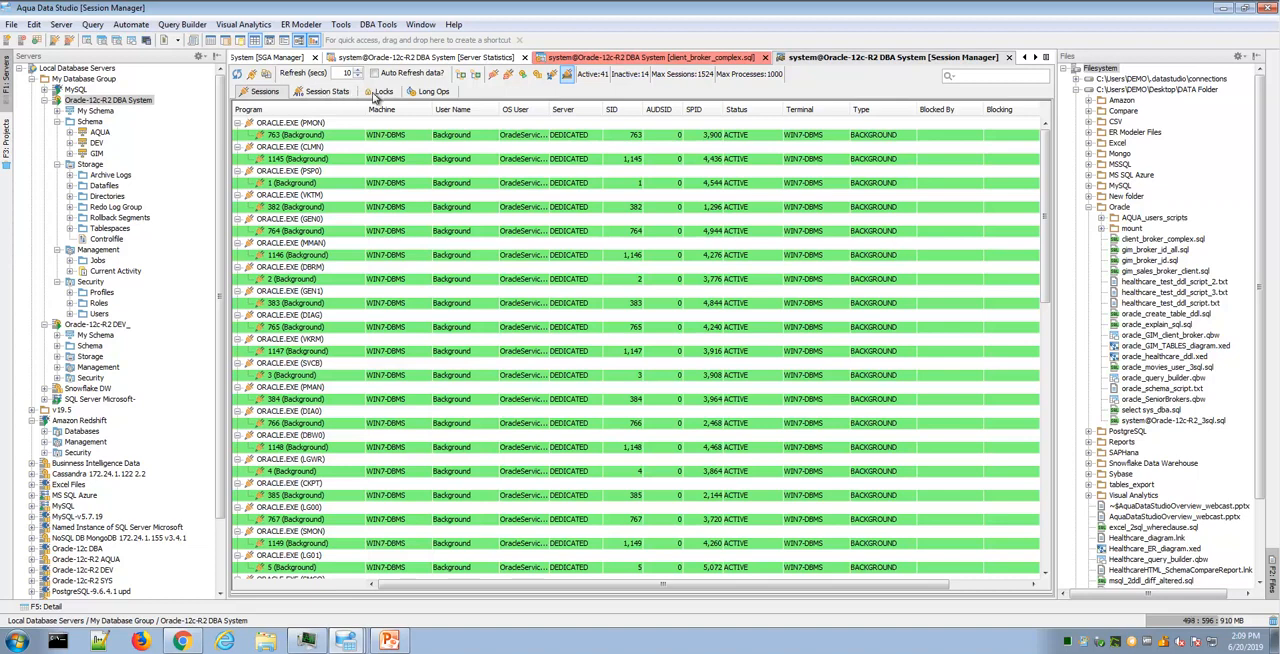
pyautogui.rightClick(343, 137)
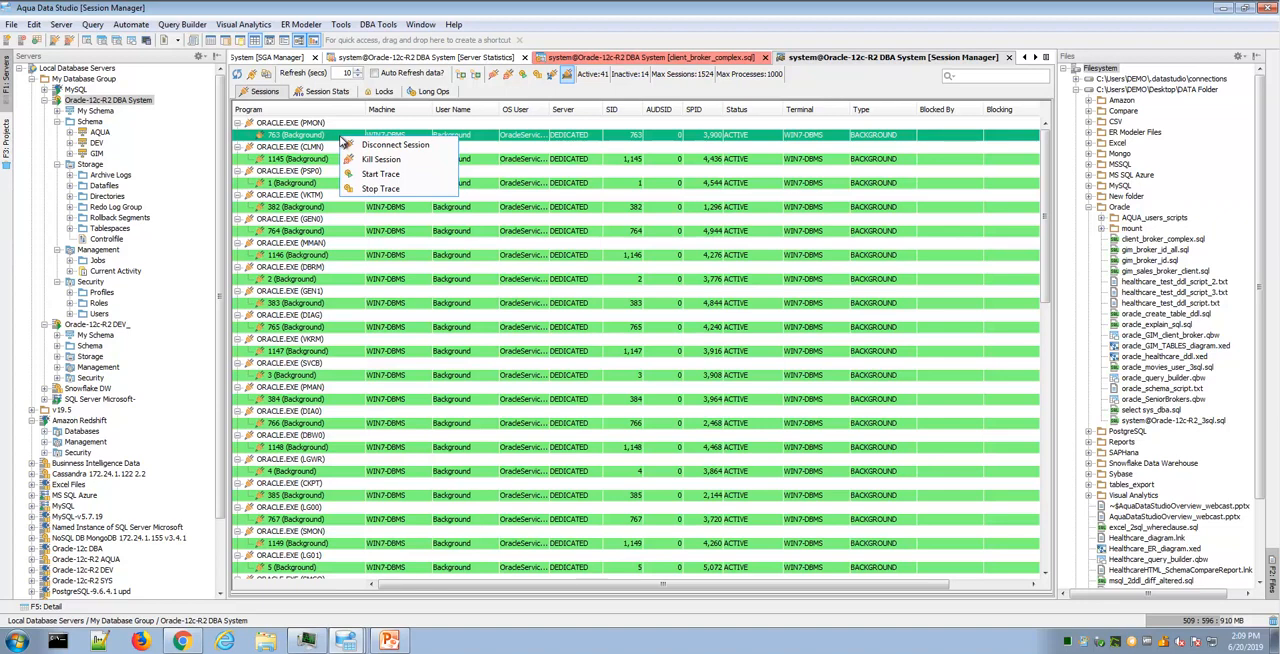
# - Open the Security Manager for Oracle-12c-R2 DBA System and view the details of the CDB_DBA and AUDIT_VIEWER roles
pyautogui.rightClick(150, 102)
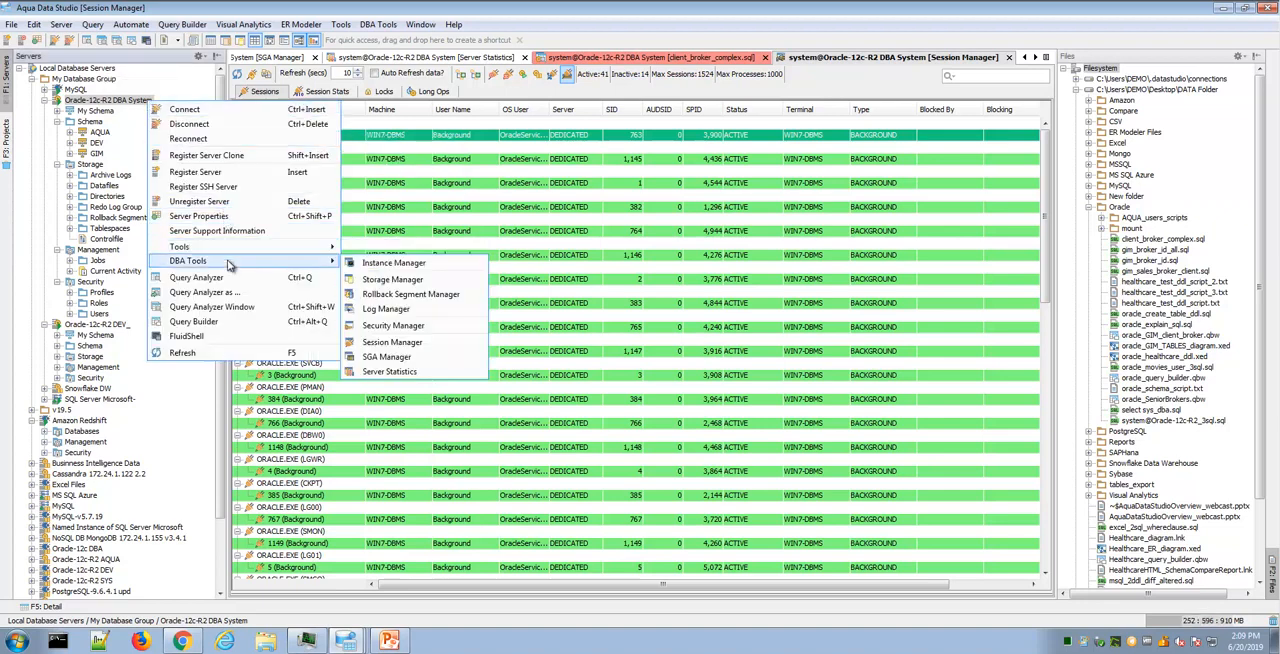
pyautogui.moveTo(312, 266)
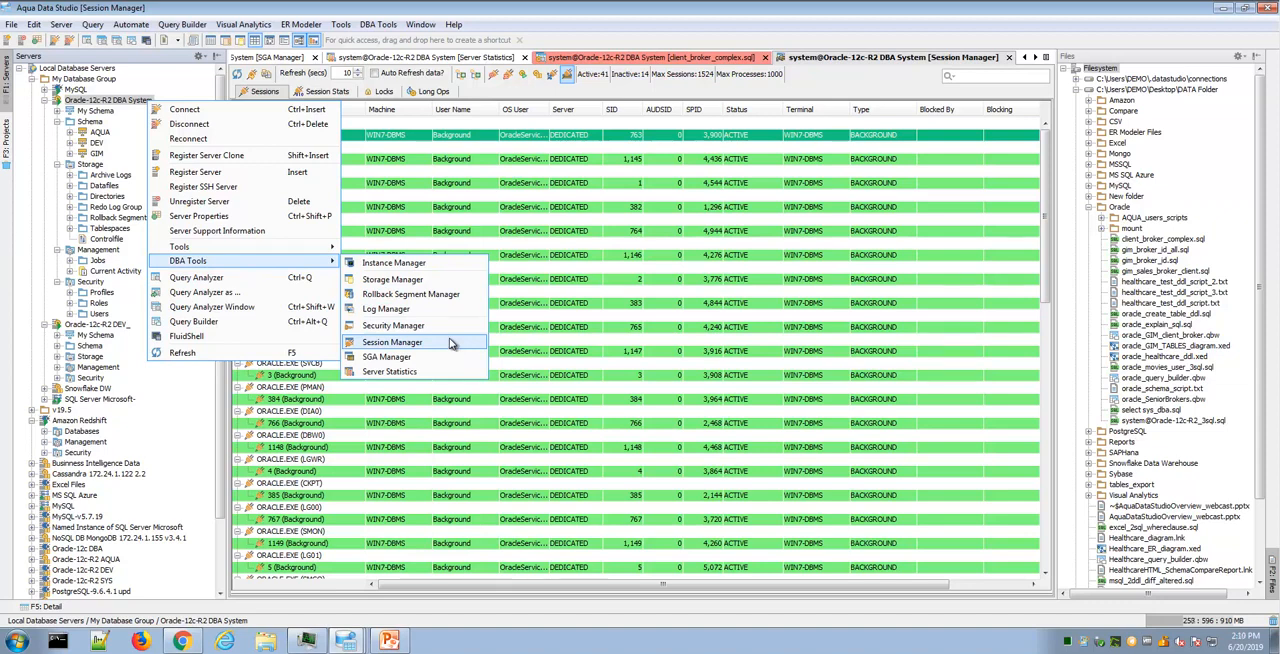
pyautogui.click(449, 327)
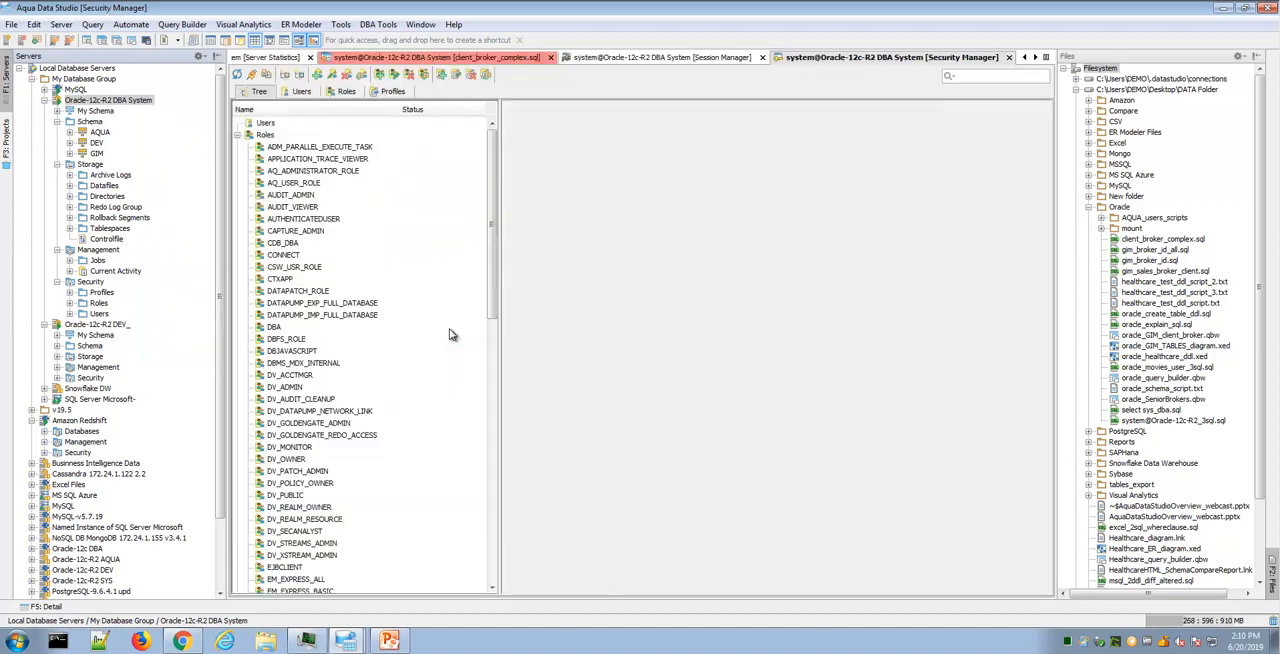
pyautogui.click(285, 246)
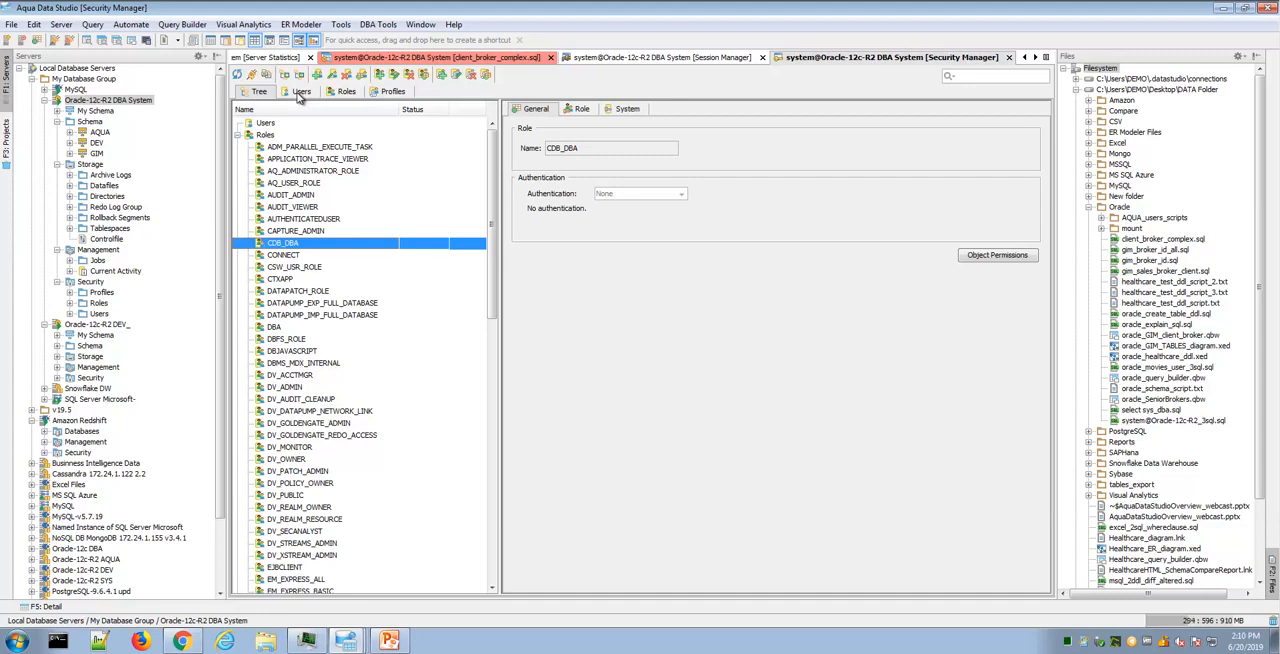
pyautogui.click(284, 208)
# - Review the Security Manager's lists of users, roles and profiles, and return to its tree view
pyautogui.click(302, 93)
pyautogui.click(338, 93)
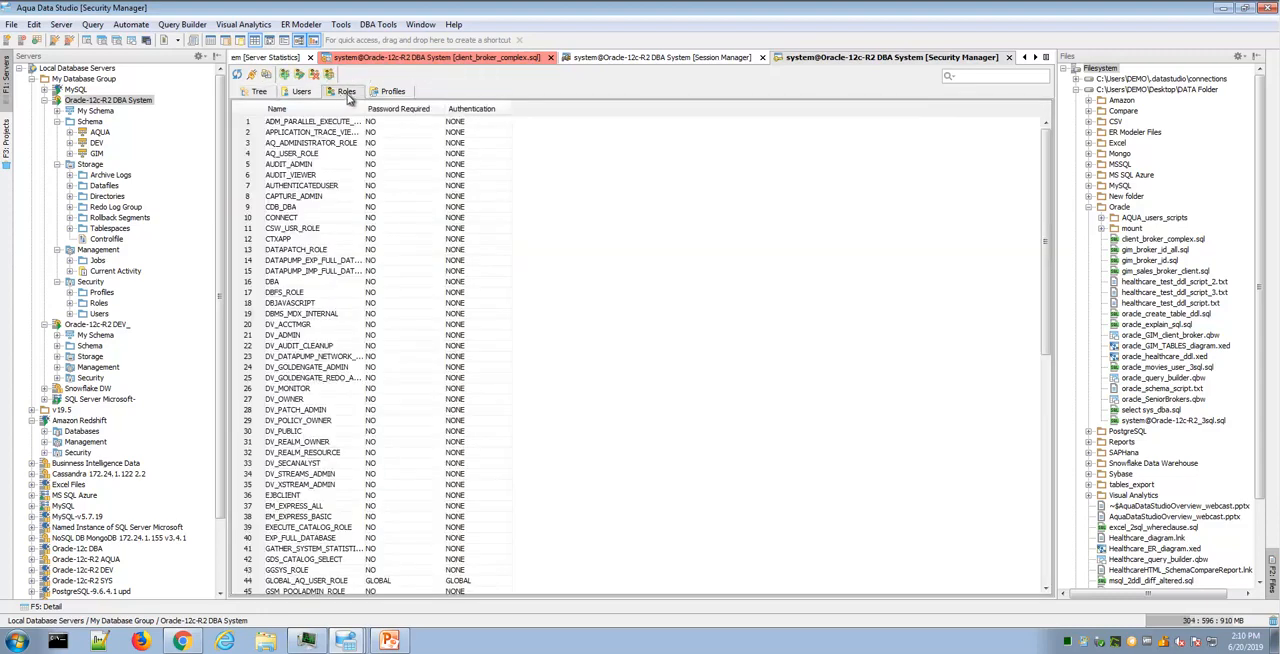
pyautogui.click(406, 93)
pyautogui.click(259, 92)
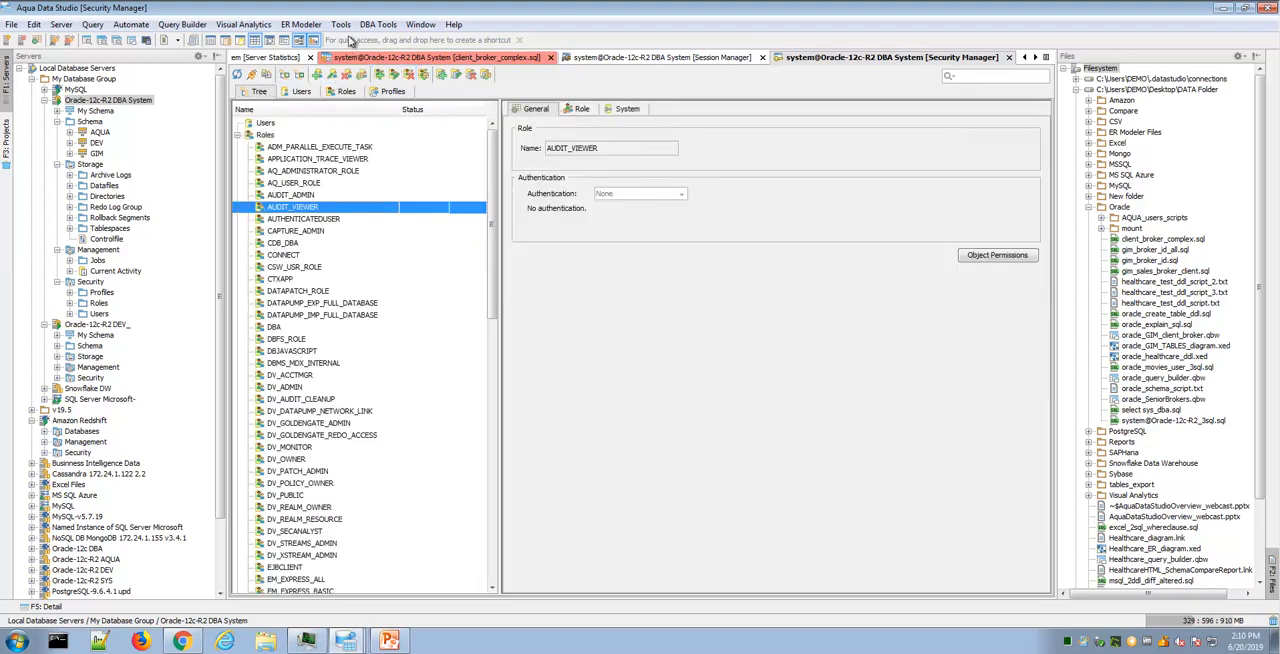
# - Open the SGA Manager for Oracle-12c-R2 DBA System from the server's DBA tools
pyautogui.click(378, 24)
pyautogui.moveTo(390, 151)
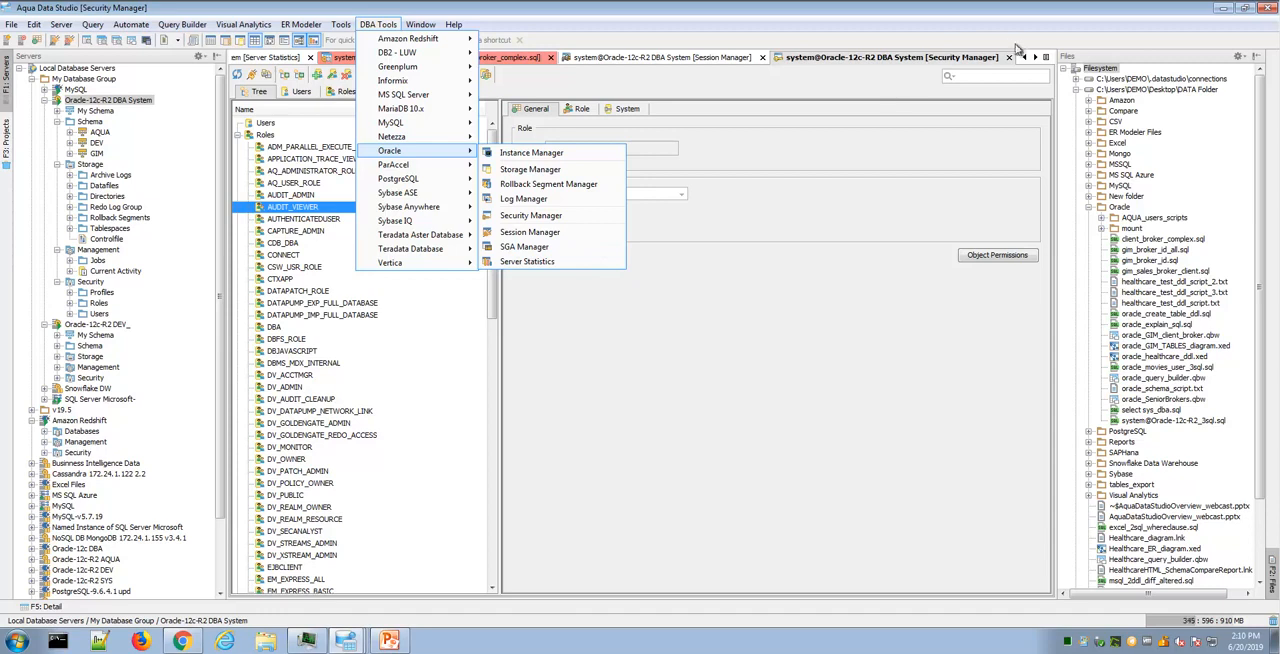
pyautogui.click(1036, 61)
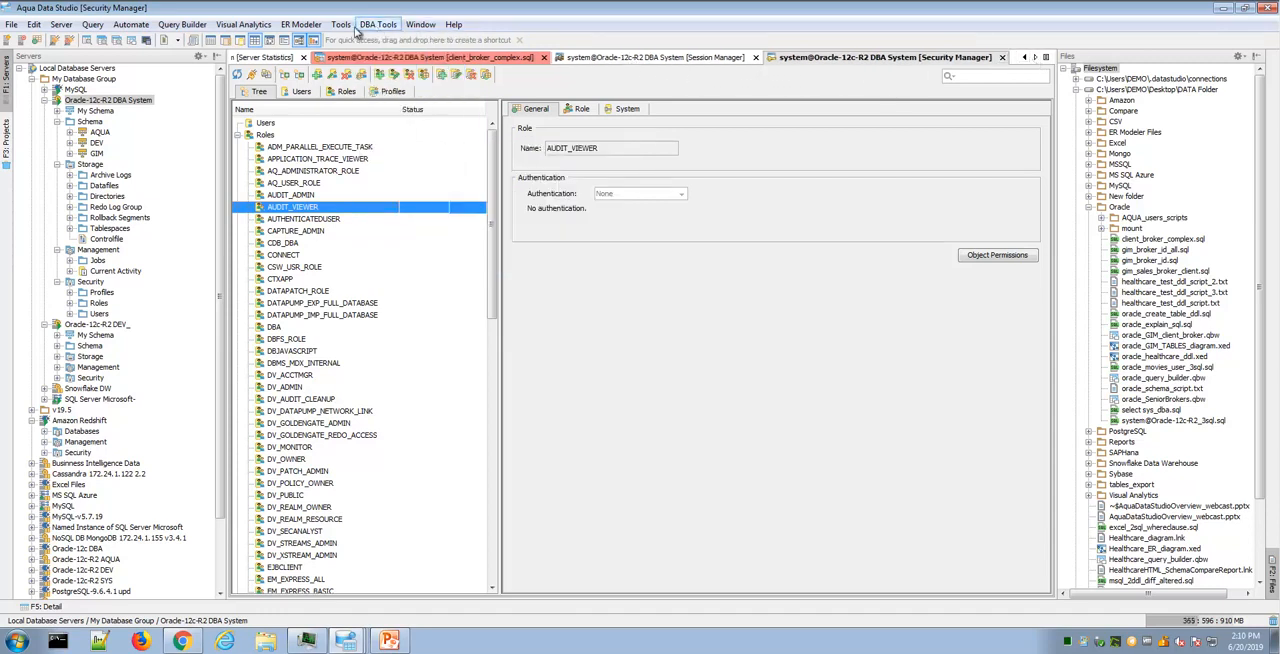
pyautogui.click(378, 26)
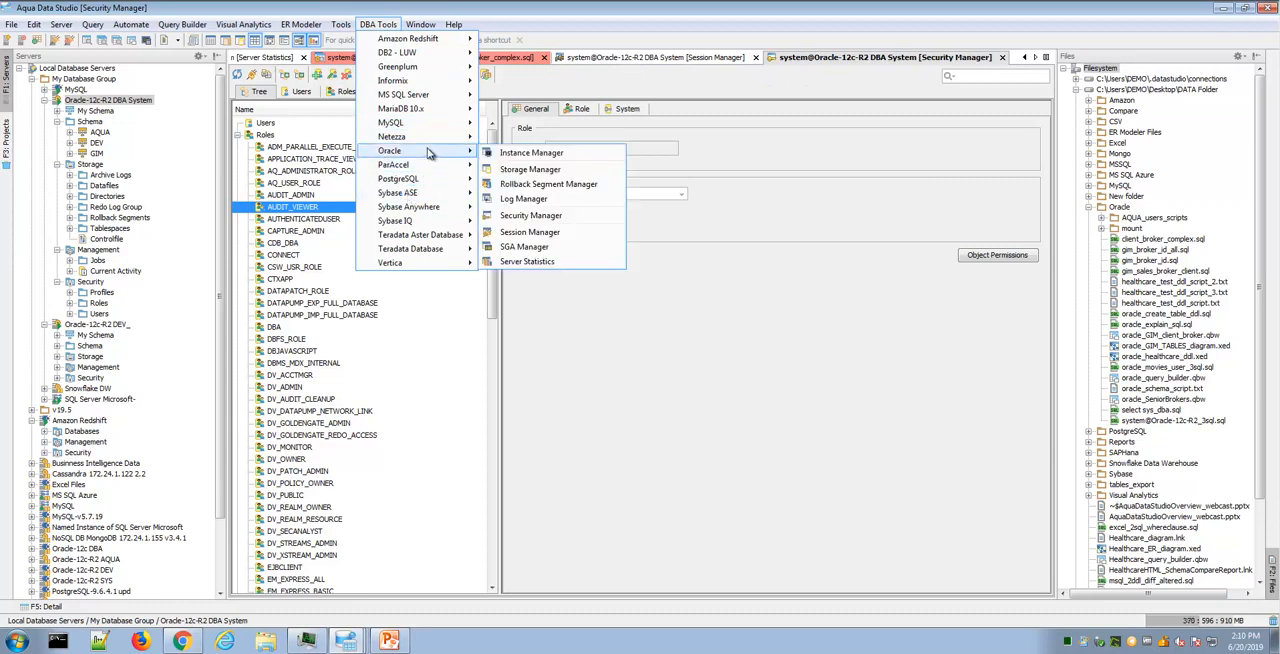
pyautogui.rightClick(151, 102)
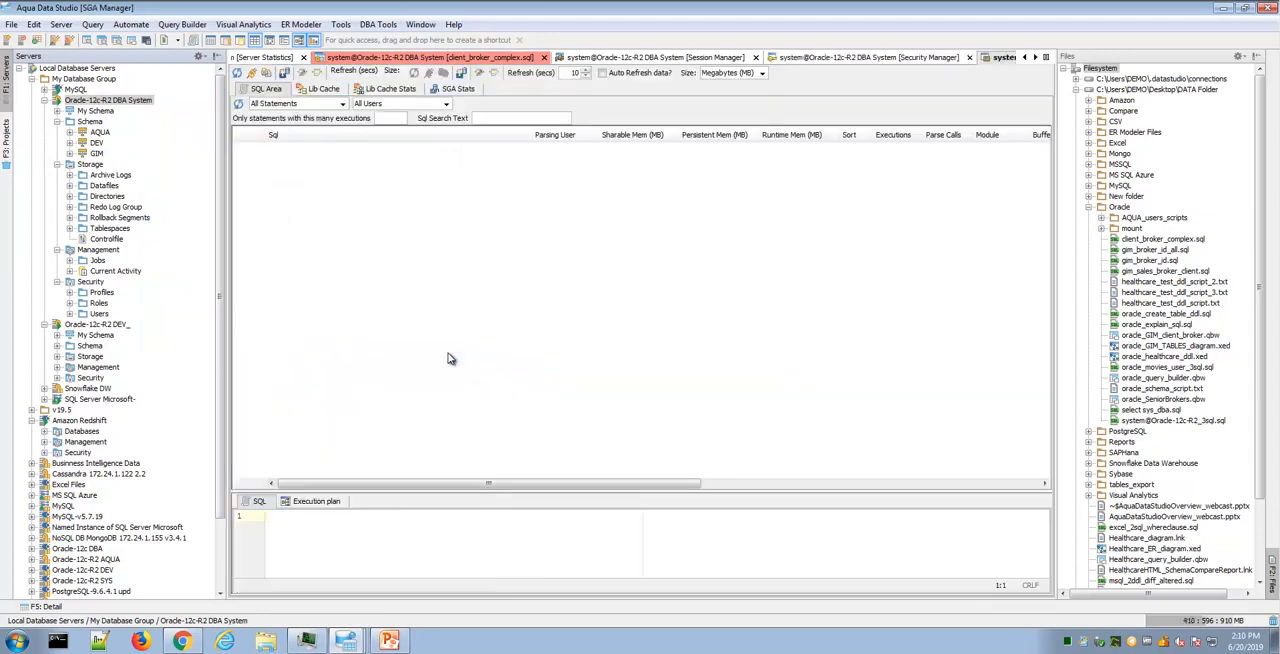
pyautogui.click(452, 357)
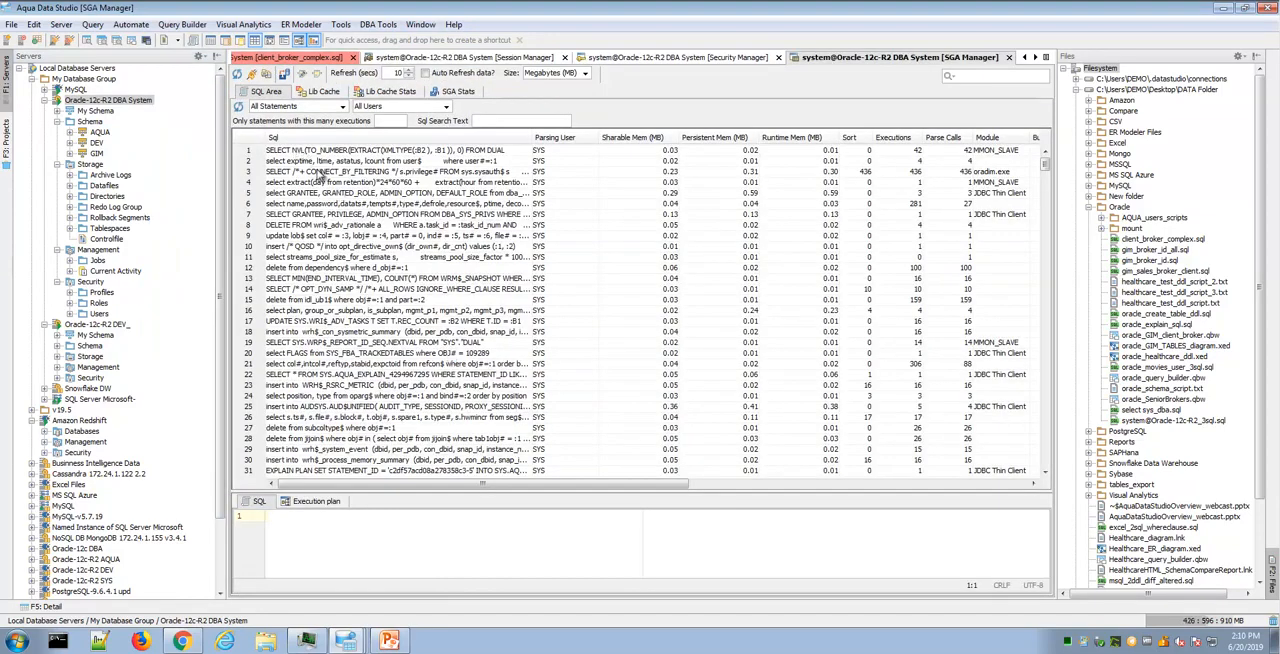
# - View the full SQL of the CONNECT_BY_FILTERING statement, check the SGA and Shared Pool charts, and return to the SQL Area
pyautogui.click(318, 173)
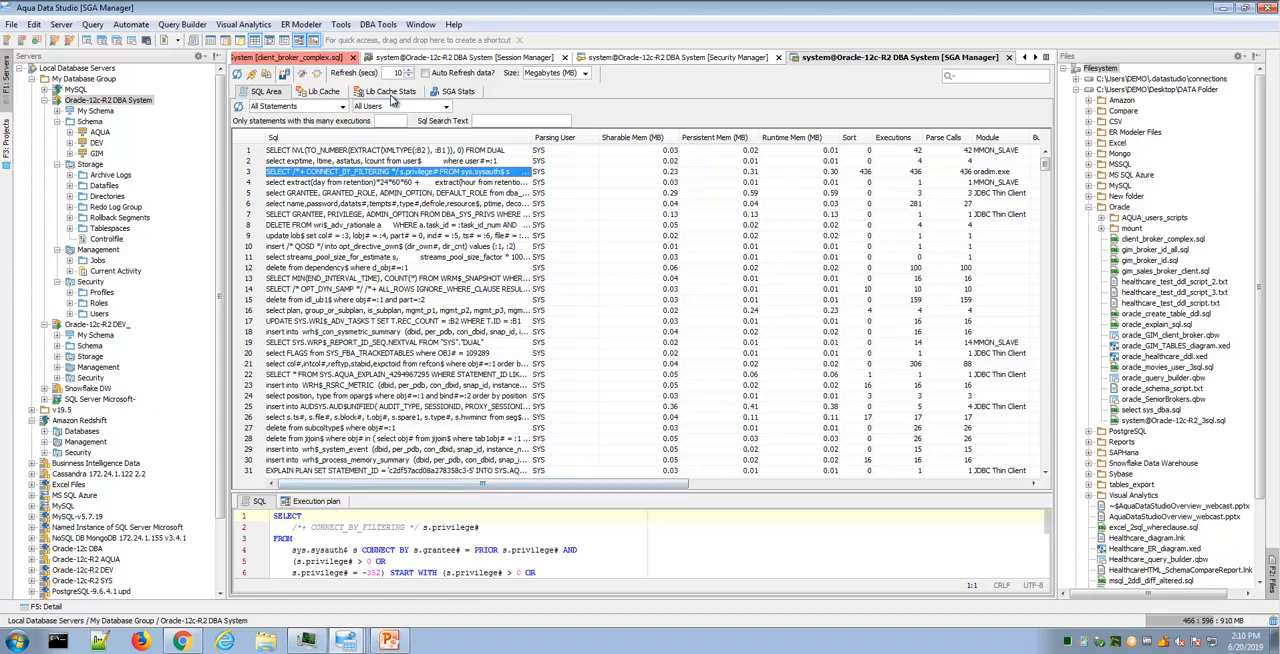
pyautogui.click(466, 96)
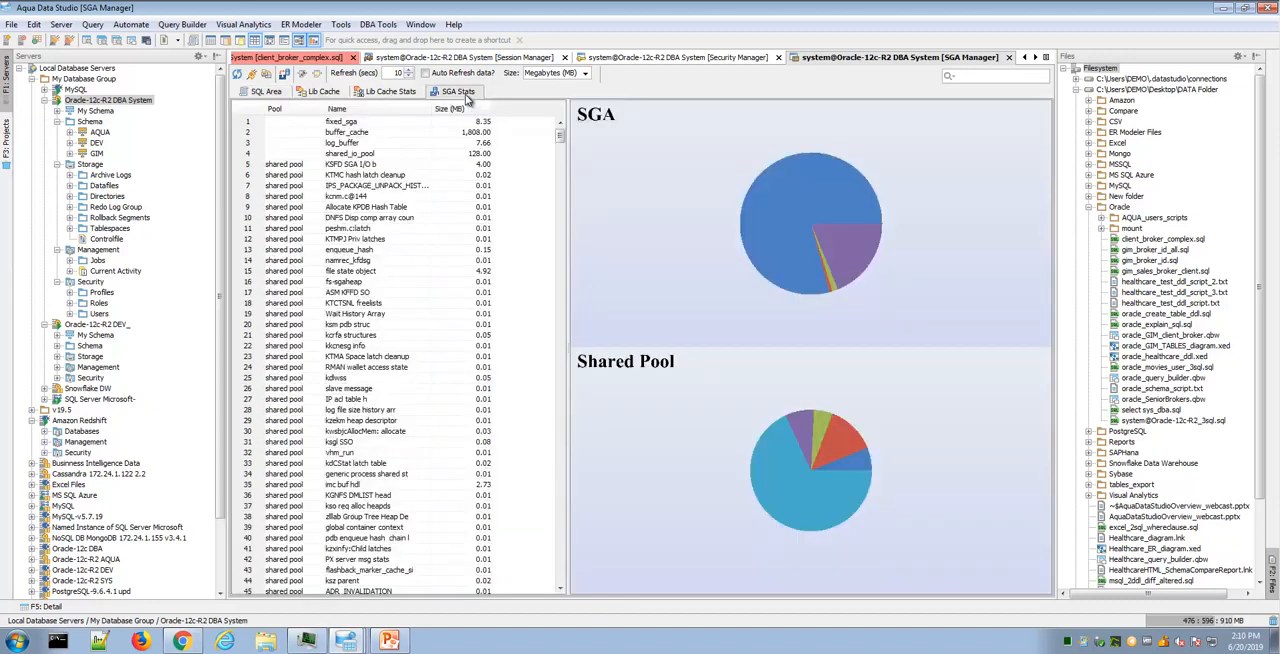
pyautogui.moveTo(784, 225)
pyautogui.moveTo(848, 258)
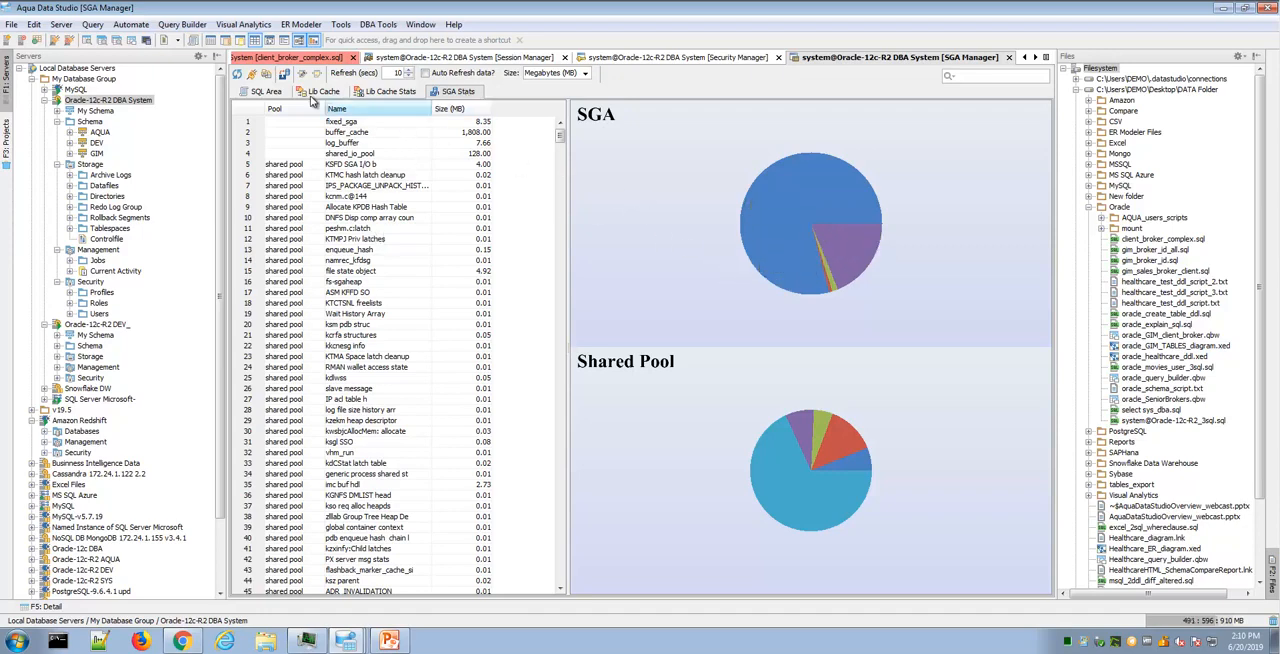
pyautogui.click(268, 92)
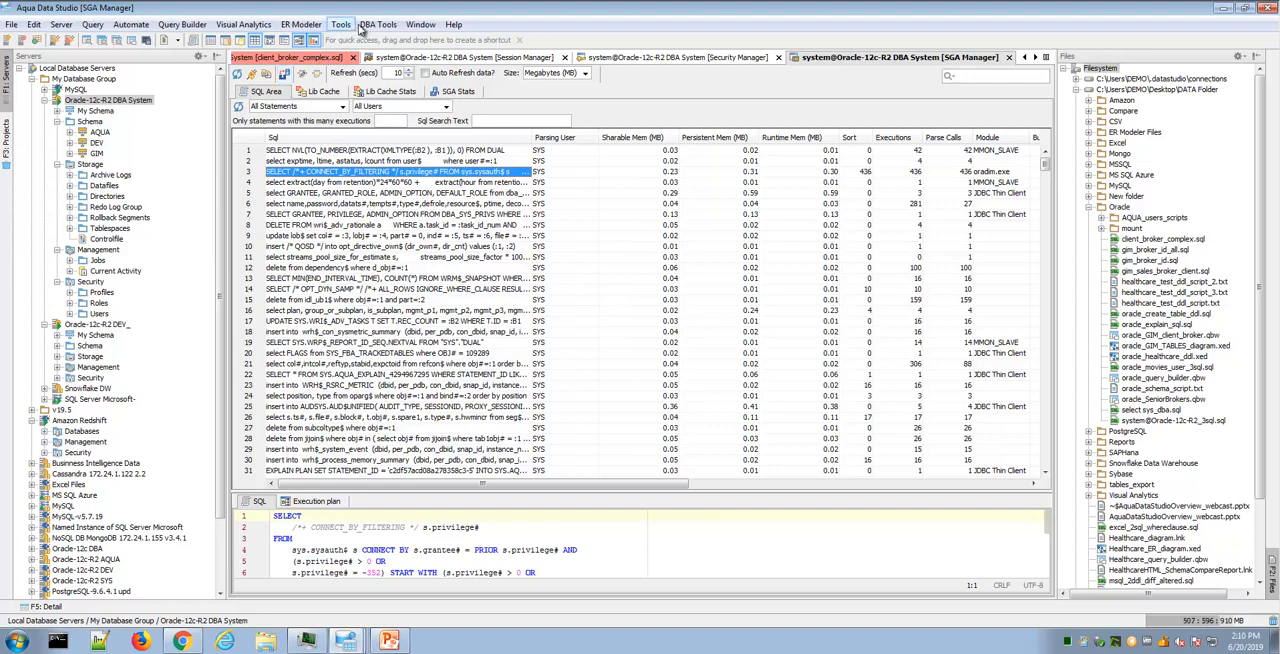
pyautogui.click(378, 24)
pyautogui.moveTo(423, 166)
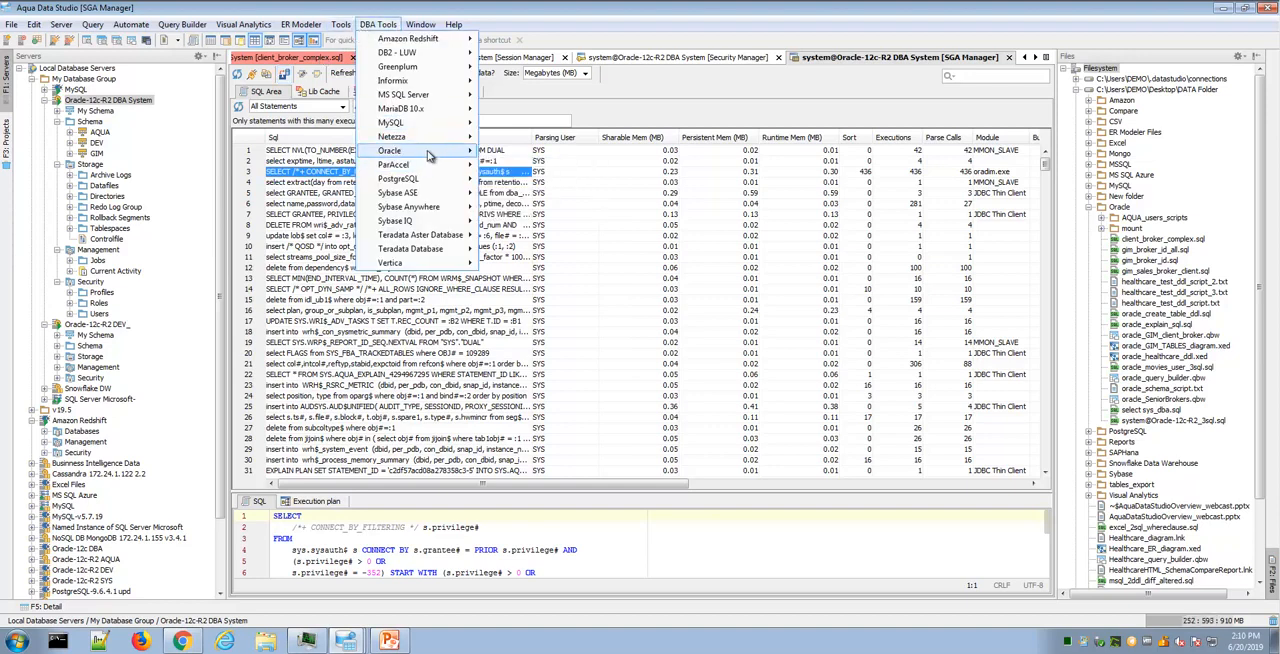
pyautogui.click(611, 265)
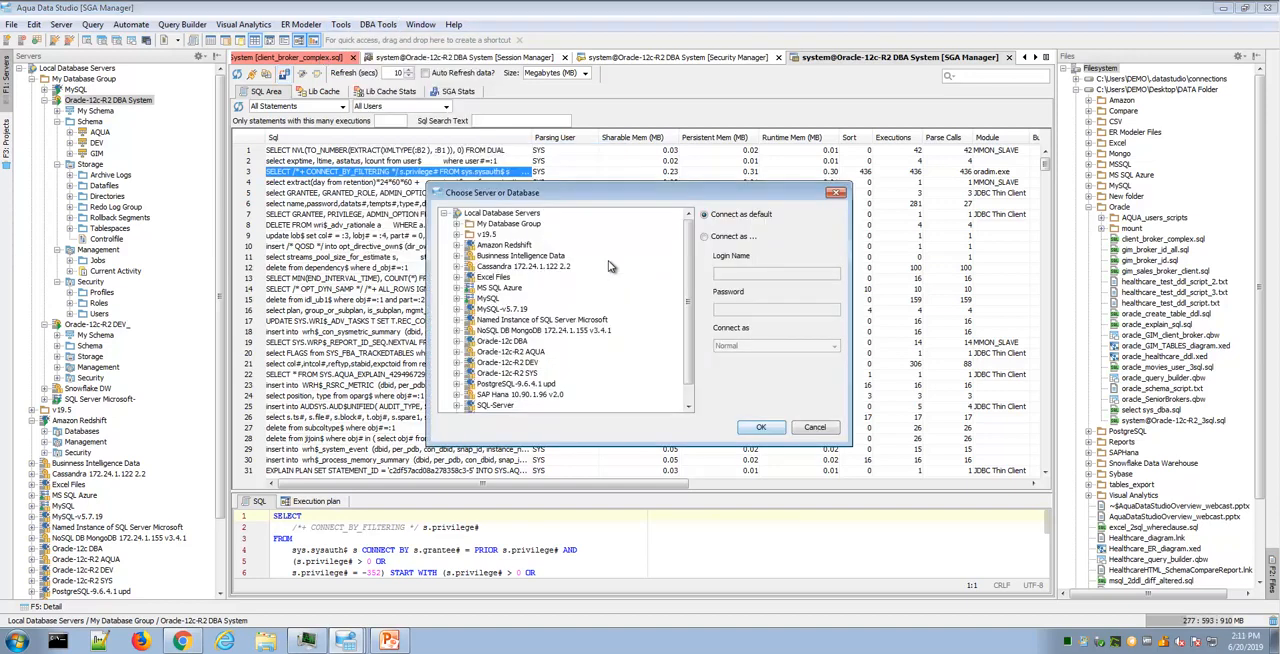
pyautogui.click(816, 432)
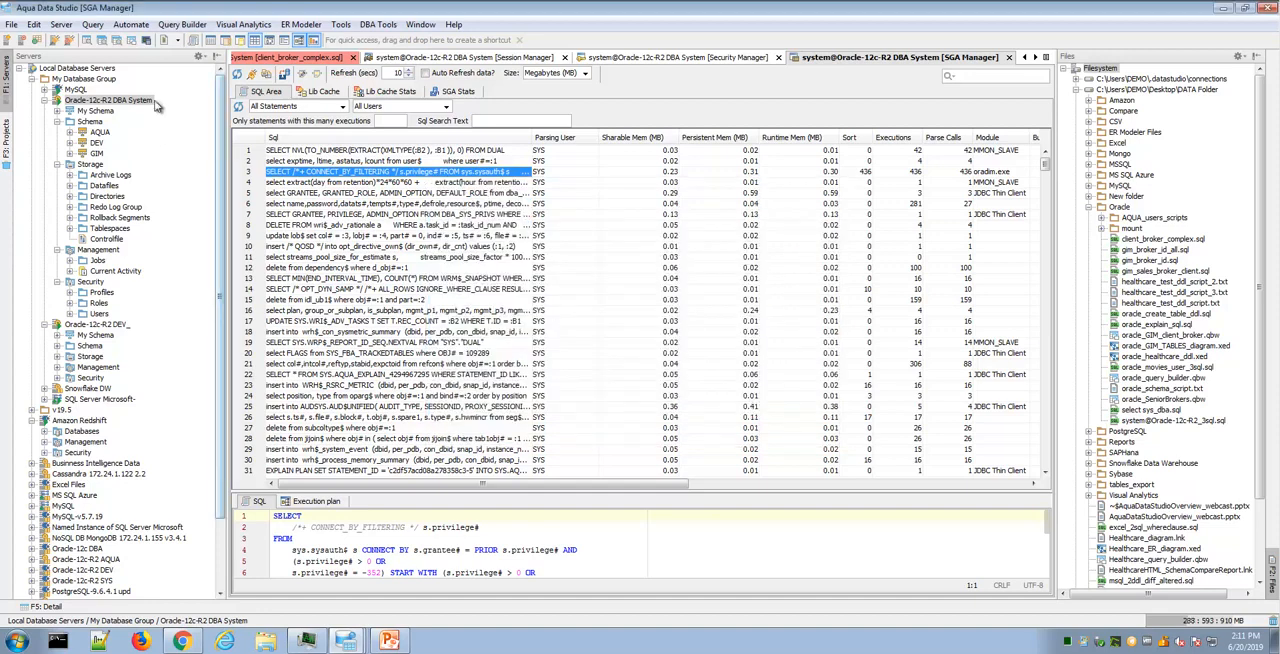
# - Open Server Statistics for Oracle-12c-R2 DBA System from the server's DBA tools
pyautogui.rightClick(160, 104)
pyautogui.moveTo(317, 262)
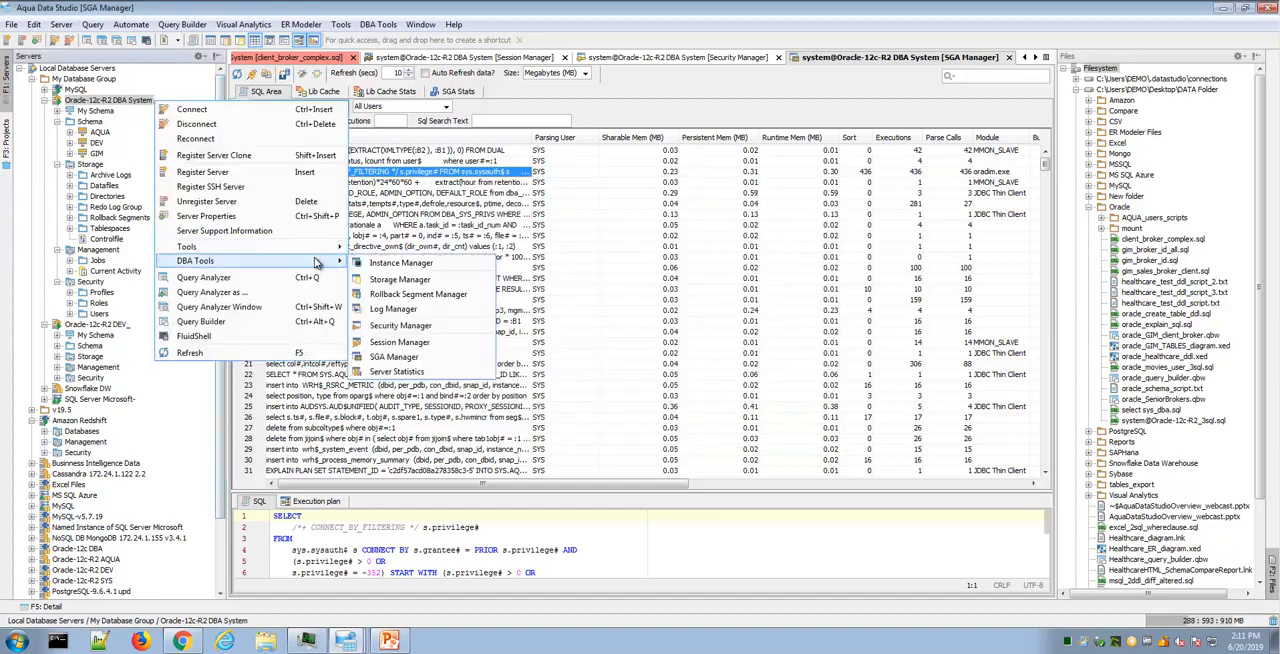
pyautogui.click(468, 372)
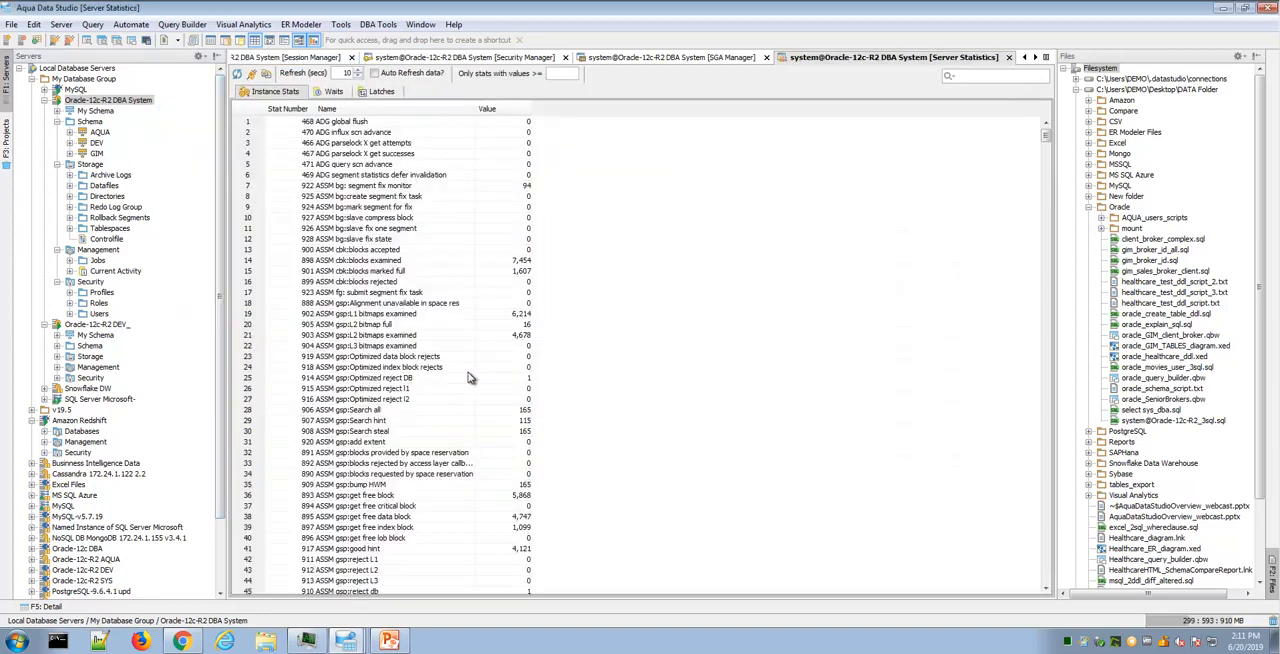
# - Review the Waits and Latches statistics of the server, and return to Instance Stats
pyautogui.click(328, 94)
pyautogui.click(380, 92)
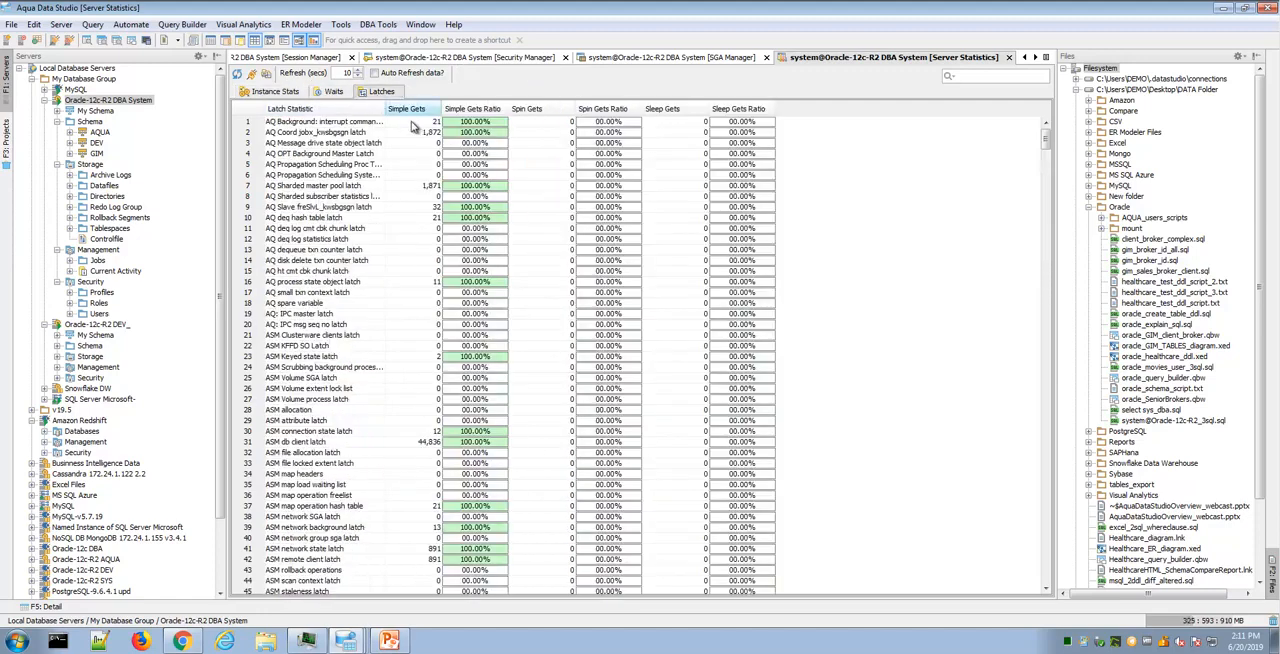
pyautogui.click(287, 96)
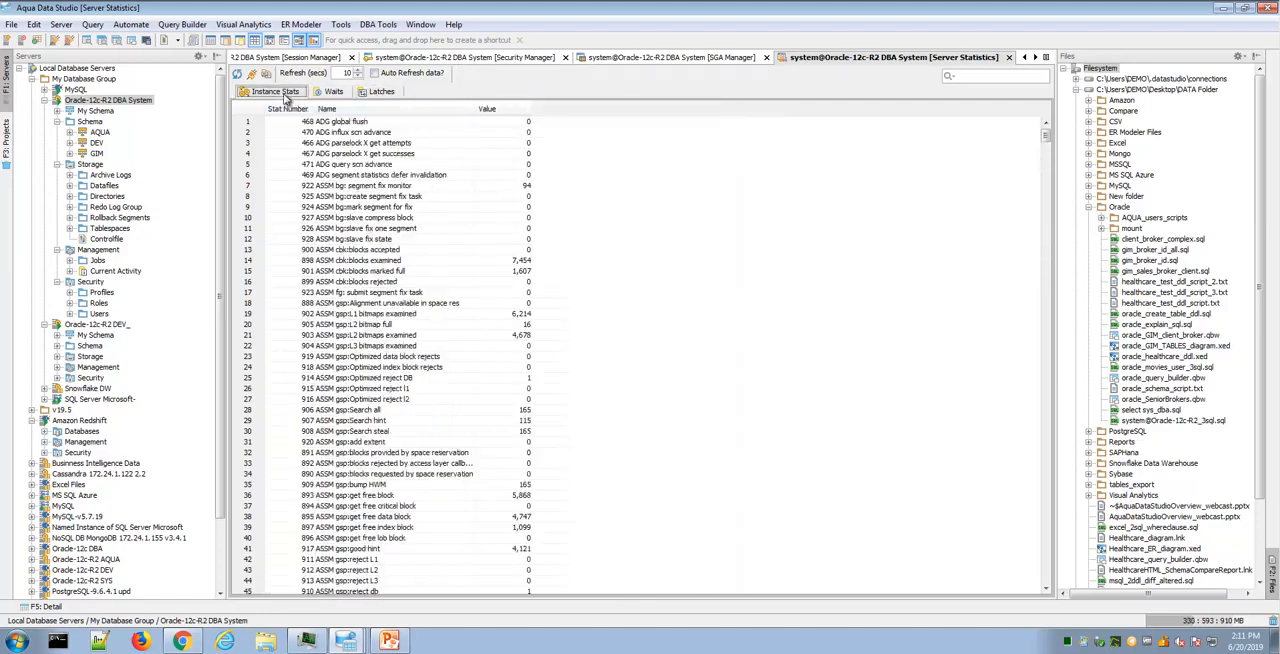
# - Examine which DBA tools are offered for Oracle compared with other platforms such as Sybase ASE and MySQL
pyautogui.click(378, 24)
pyautogui.moveTo(404, 150)
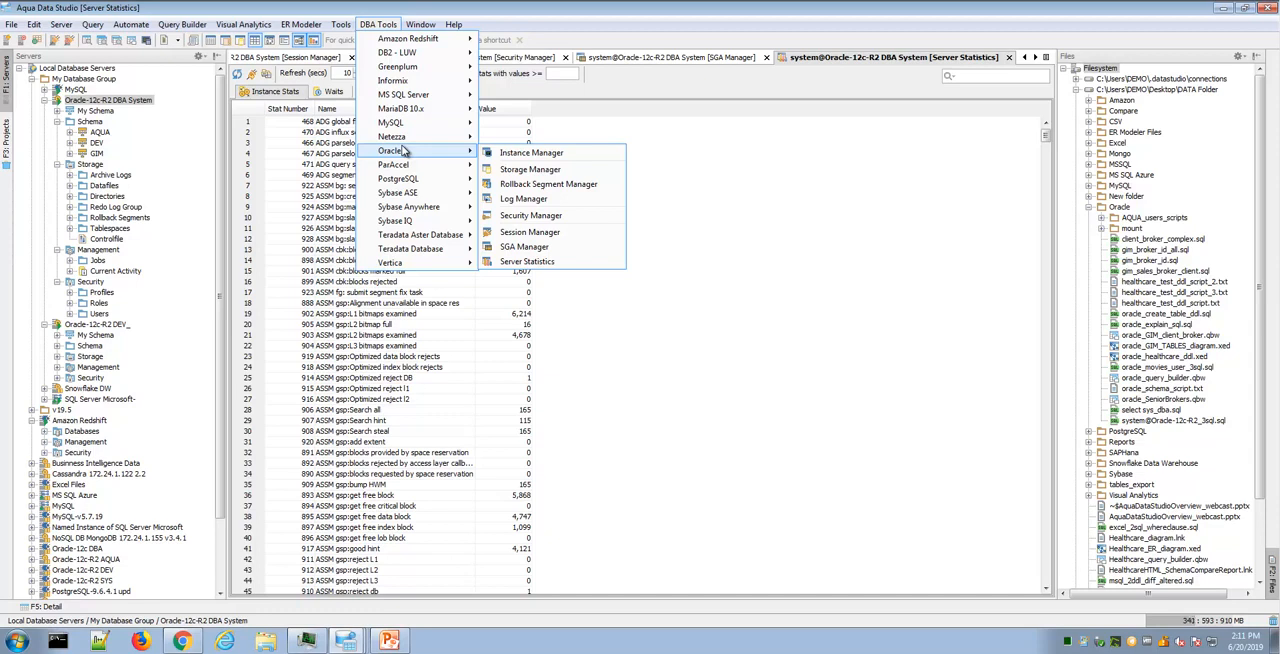
pyautogui.moveTo(417, 194)
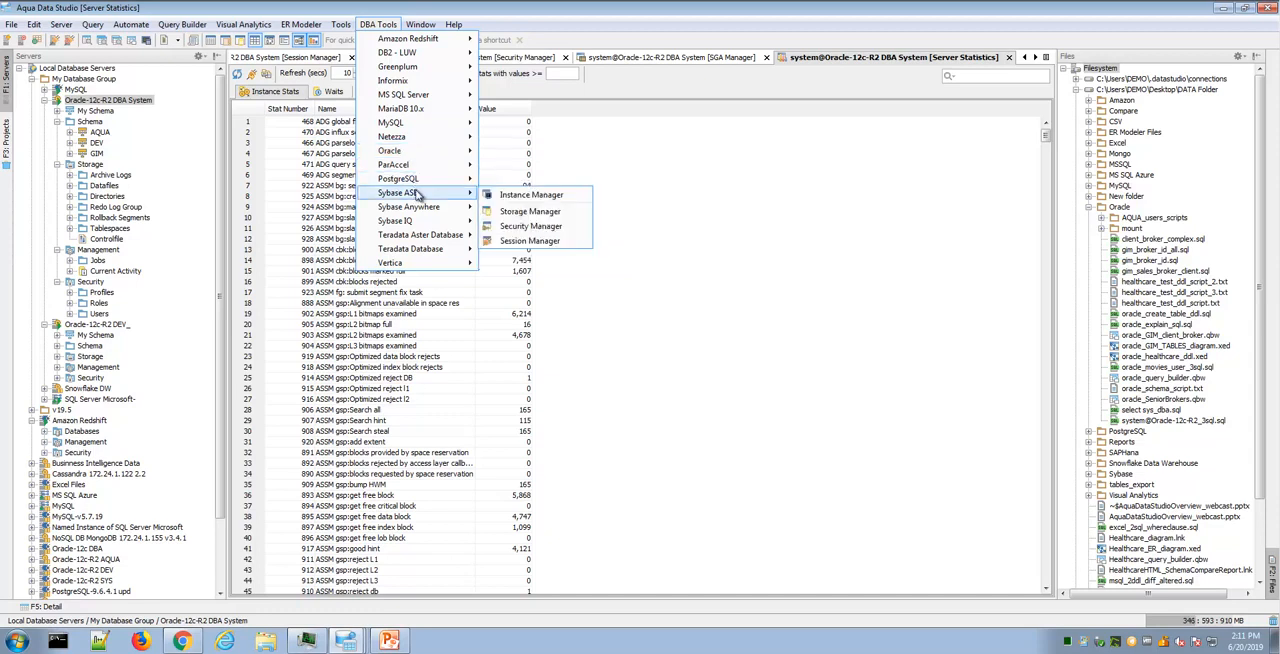
pyautogui.moveTo(428, 130)
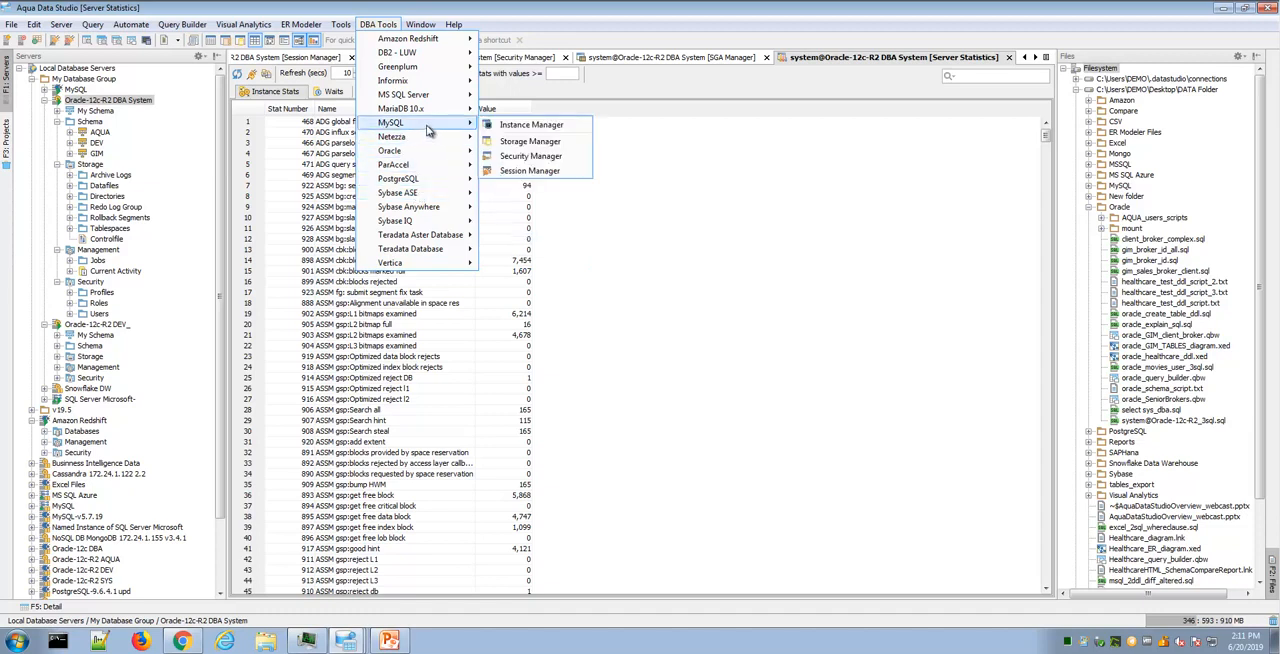
pyautogui.moveTo(432, 101)
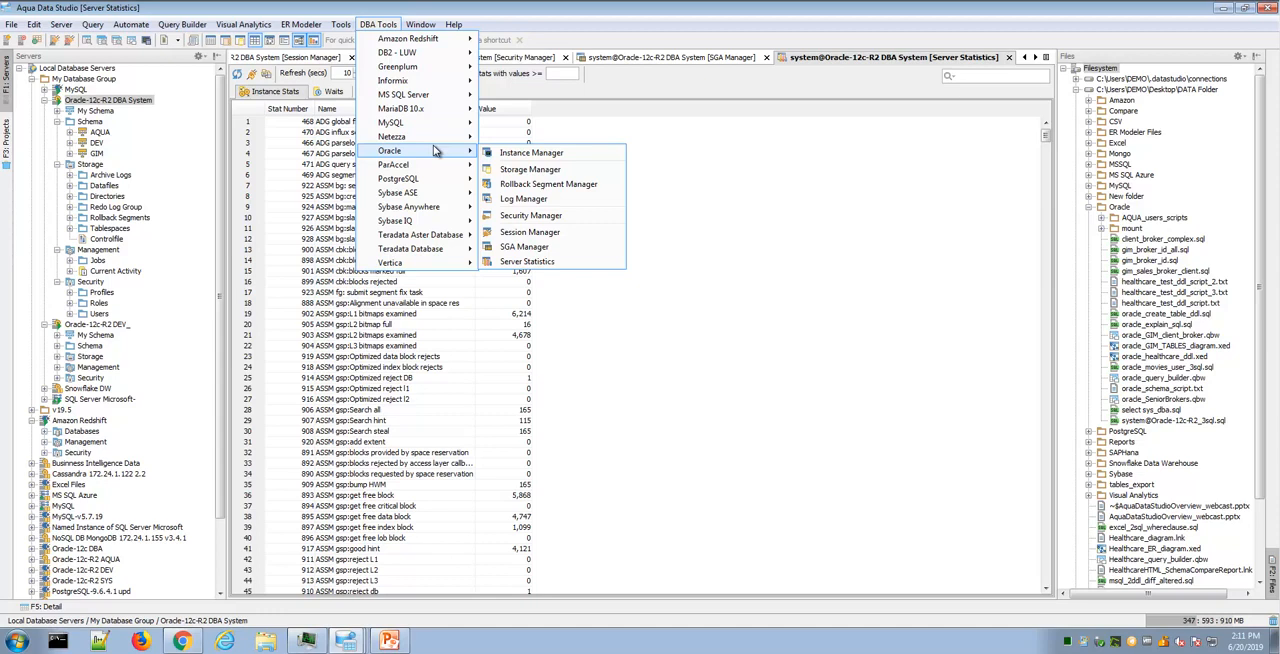
pyautogui.moveTo(341, 24)
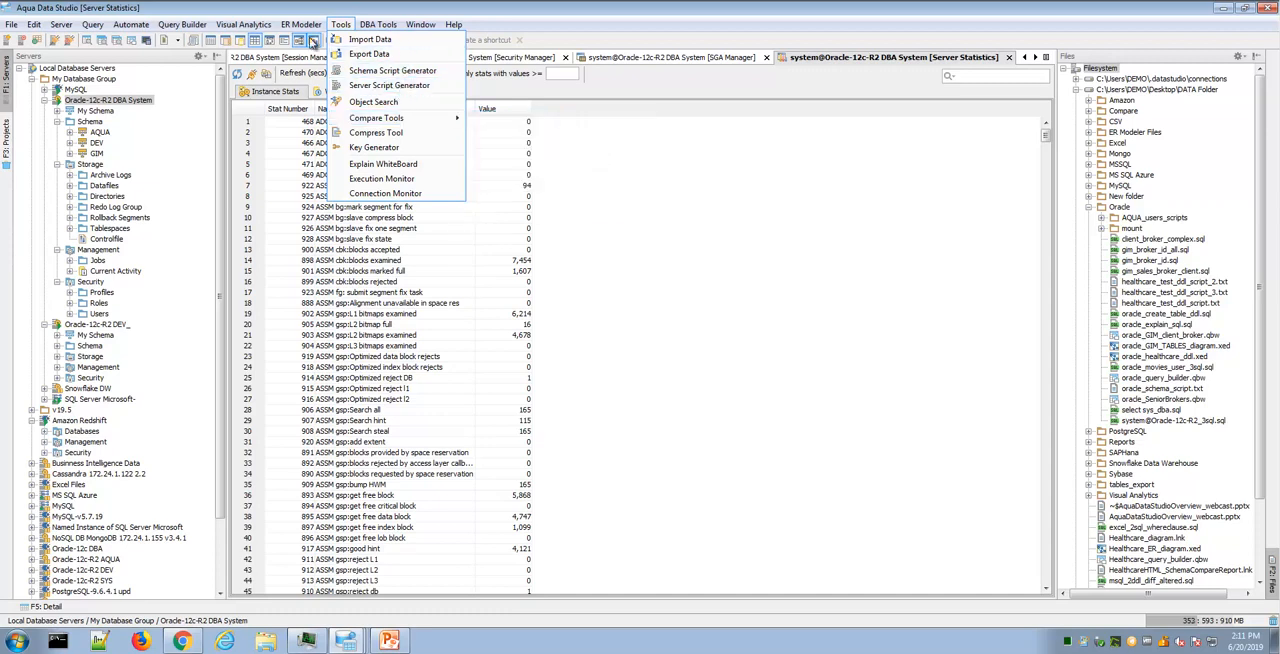
pyautogui.moveTo(299, 29)
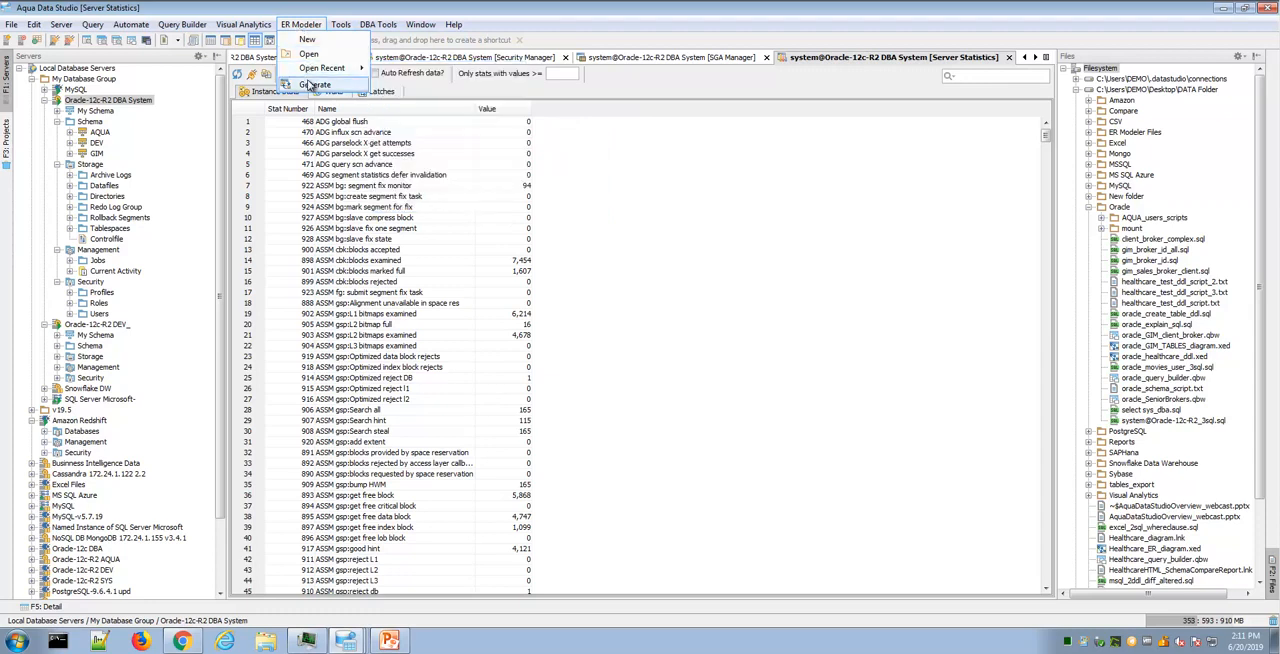
pyautogui.click(520, 96)
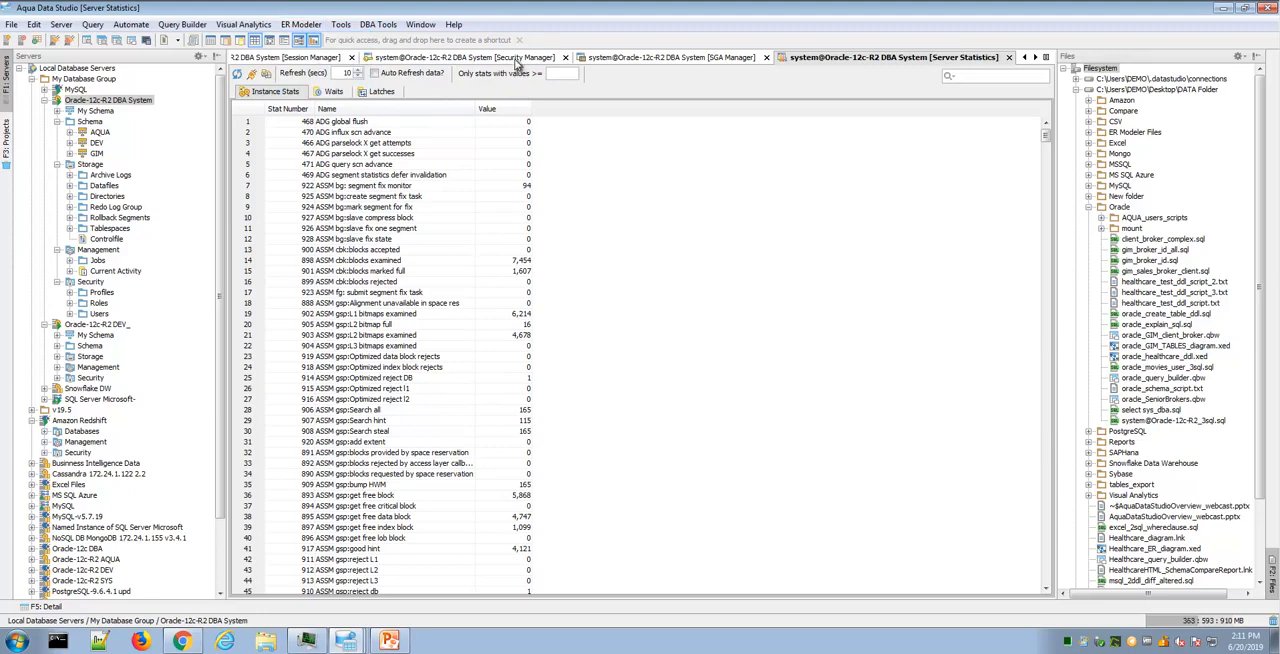
# - Bring the Security Manager back into view and switch to the Oracle DBA Tools slide show in PowerPoint
pyautogui.click(515, 58)
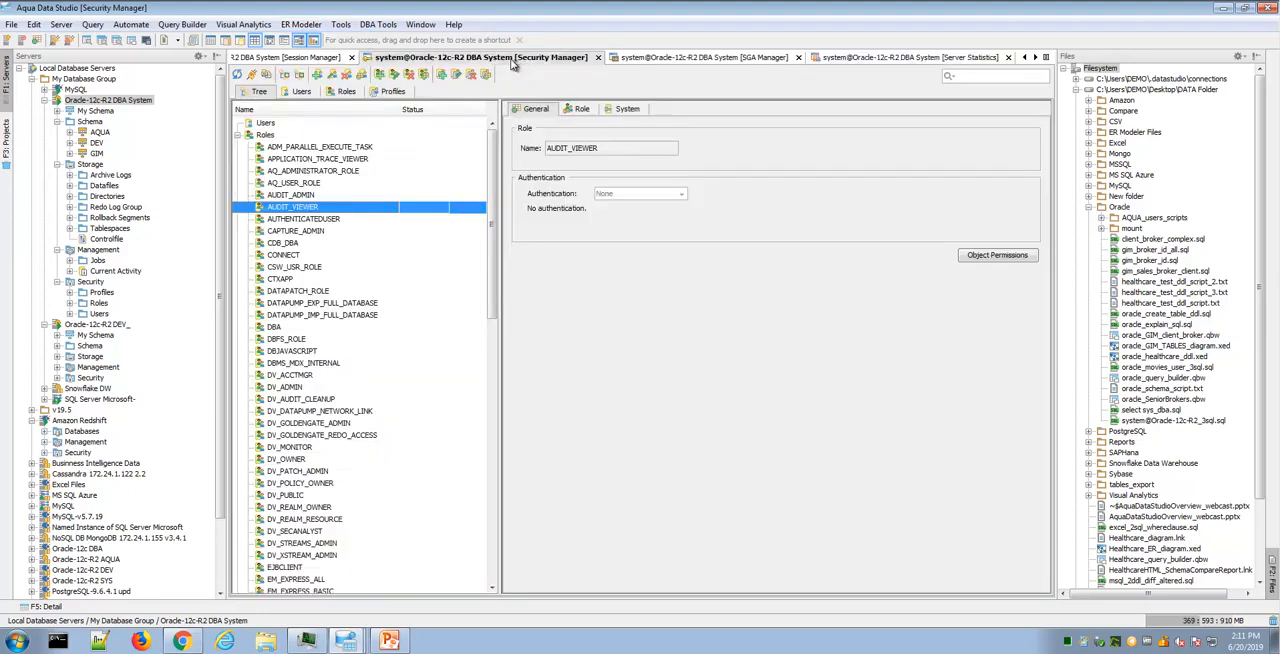
pyautogui.click(392, 643)
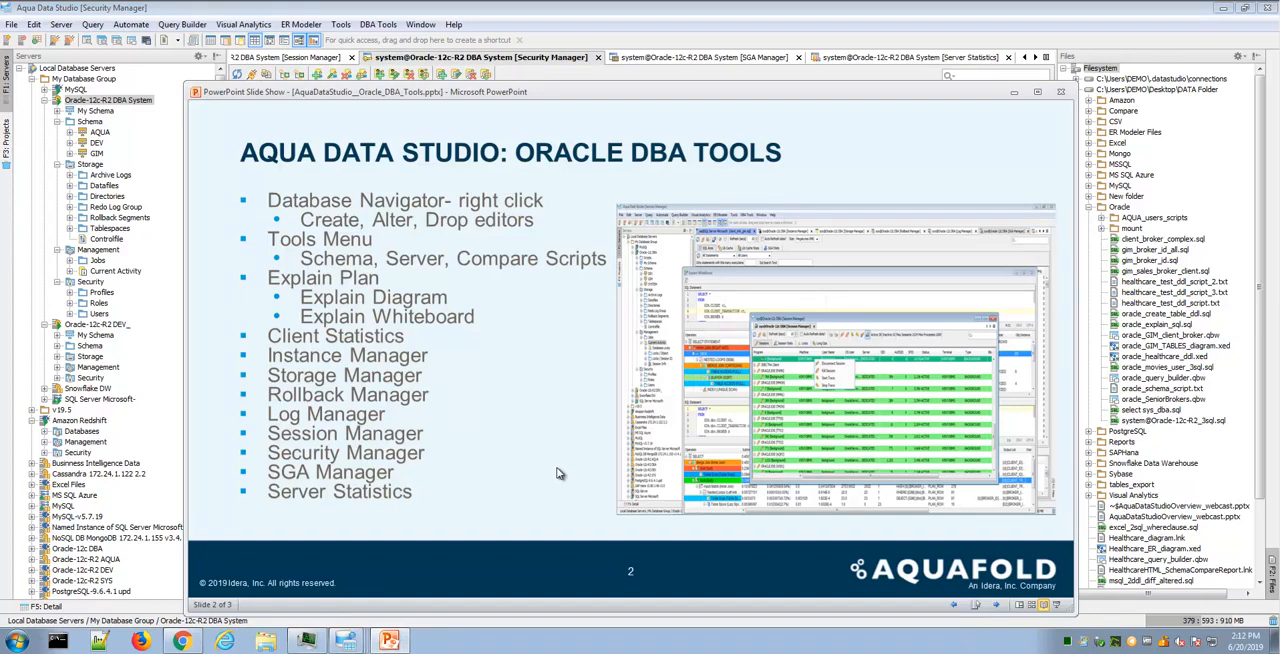